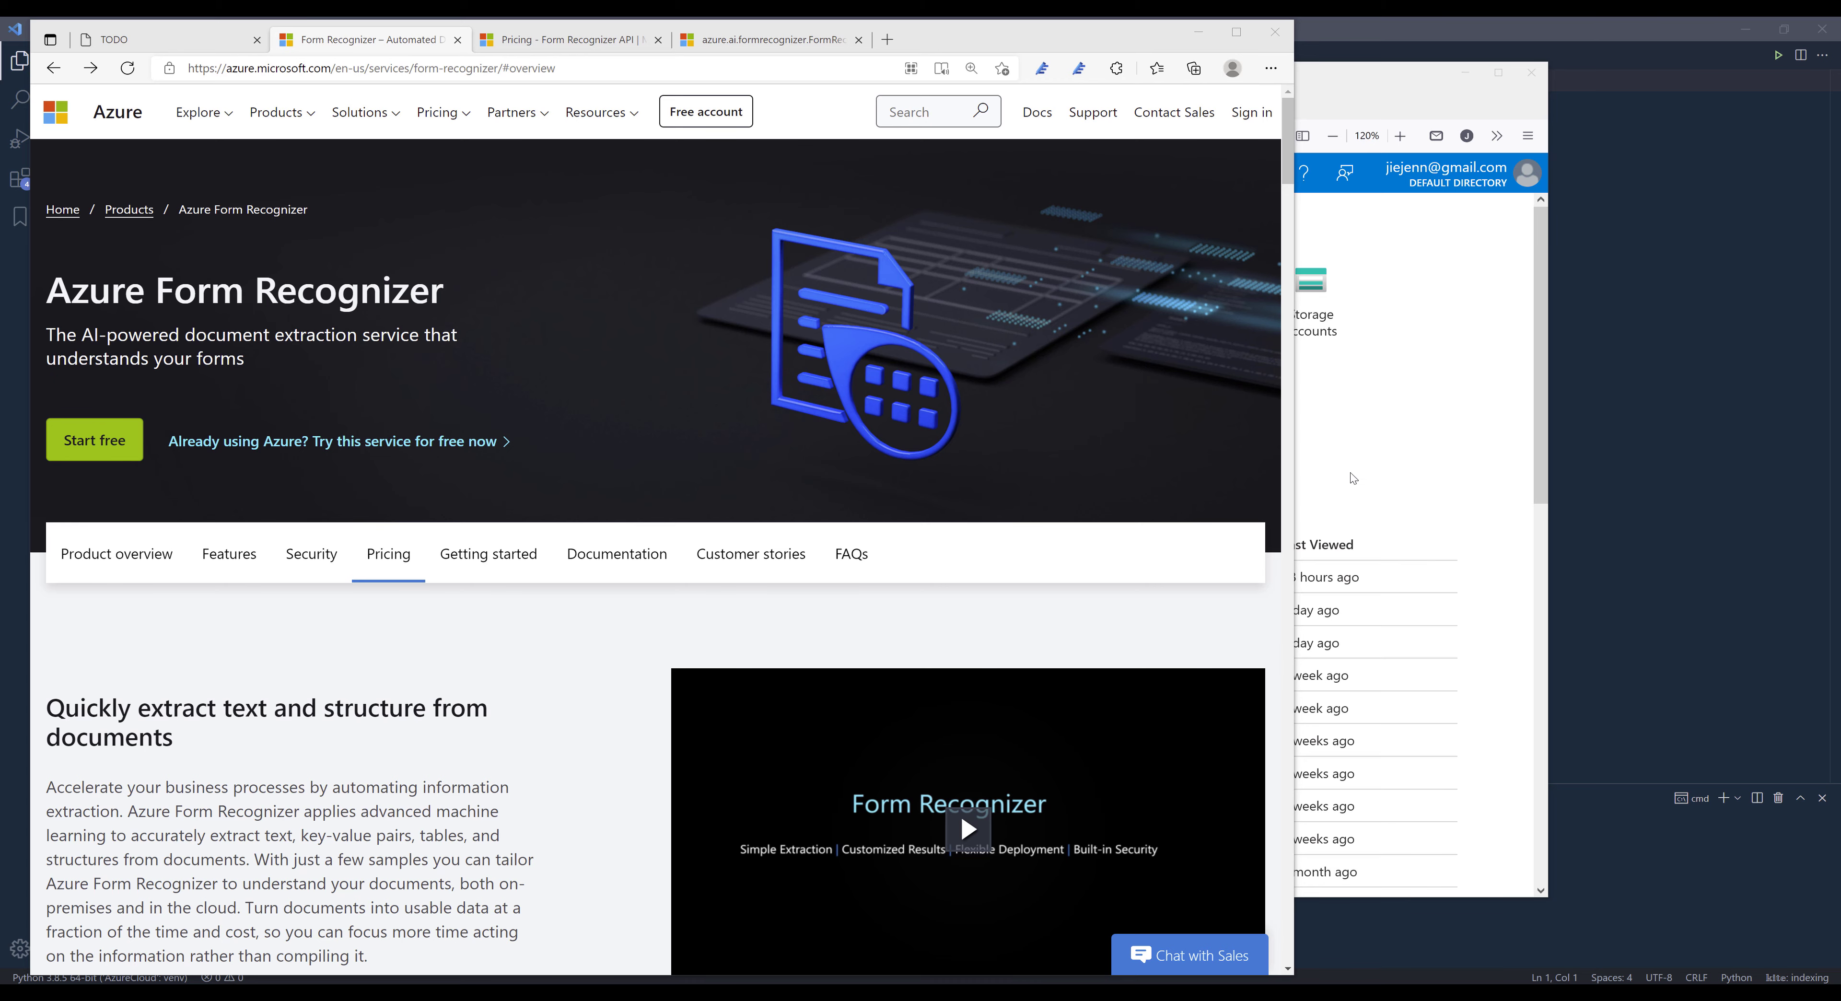
- Examine the Form Recognizer product overview and the extracted key-value pairs of the custom mortgage interest statement example
{"action": "scroll", "coordinate": [495, 661], "scroll_direction": "down", "scroll_amount": 3}
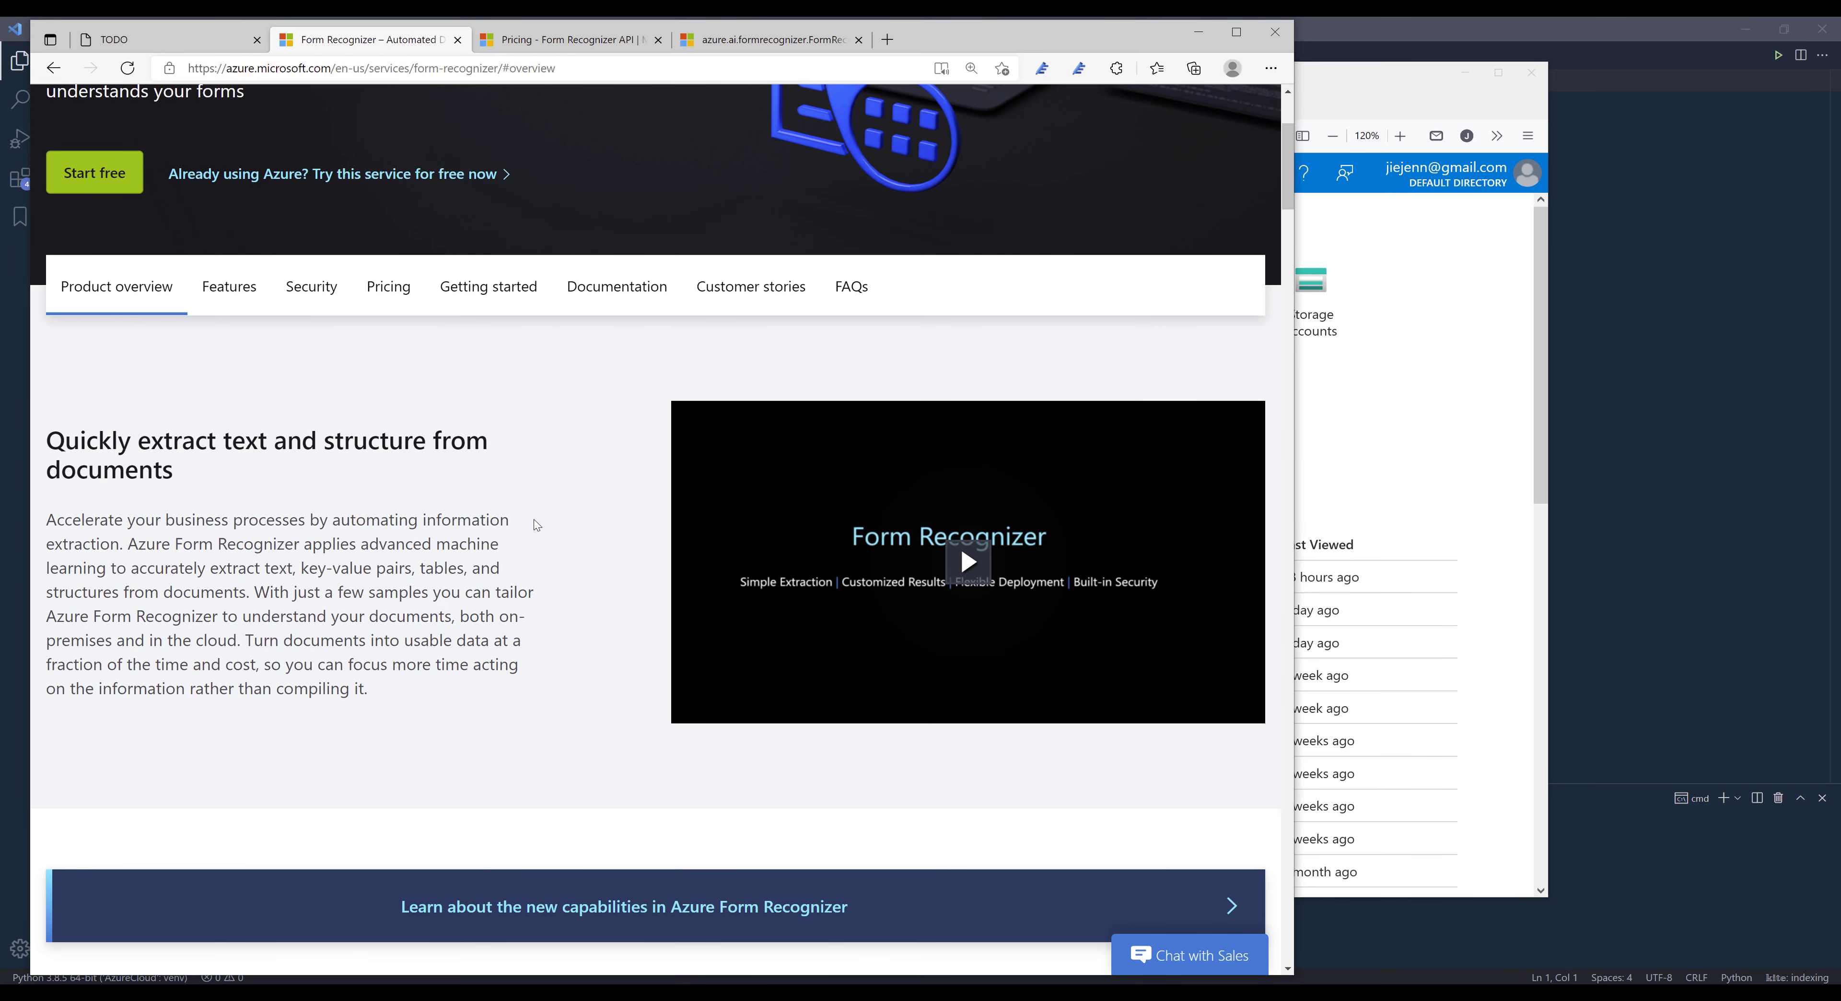
{"action": "scroll", "coordinate": [547, 502], "scroll_direction": "up", "scroll_amount": 3}
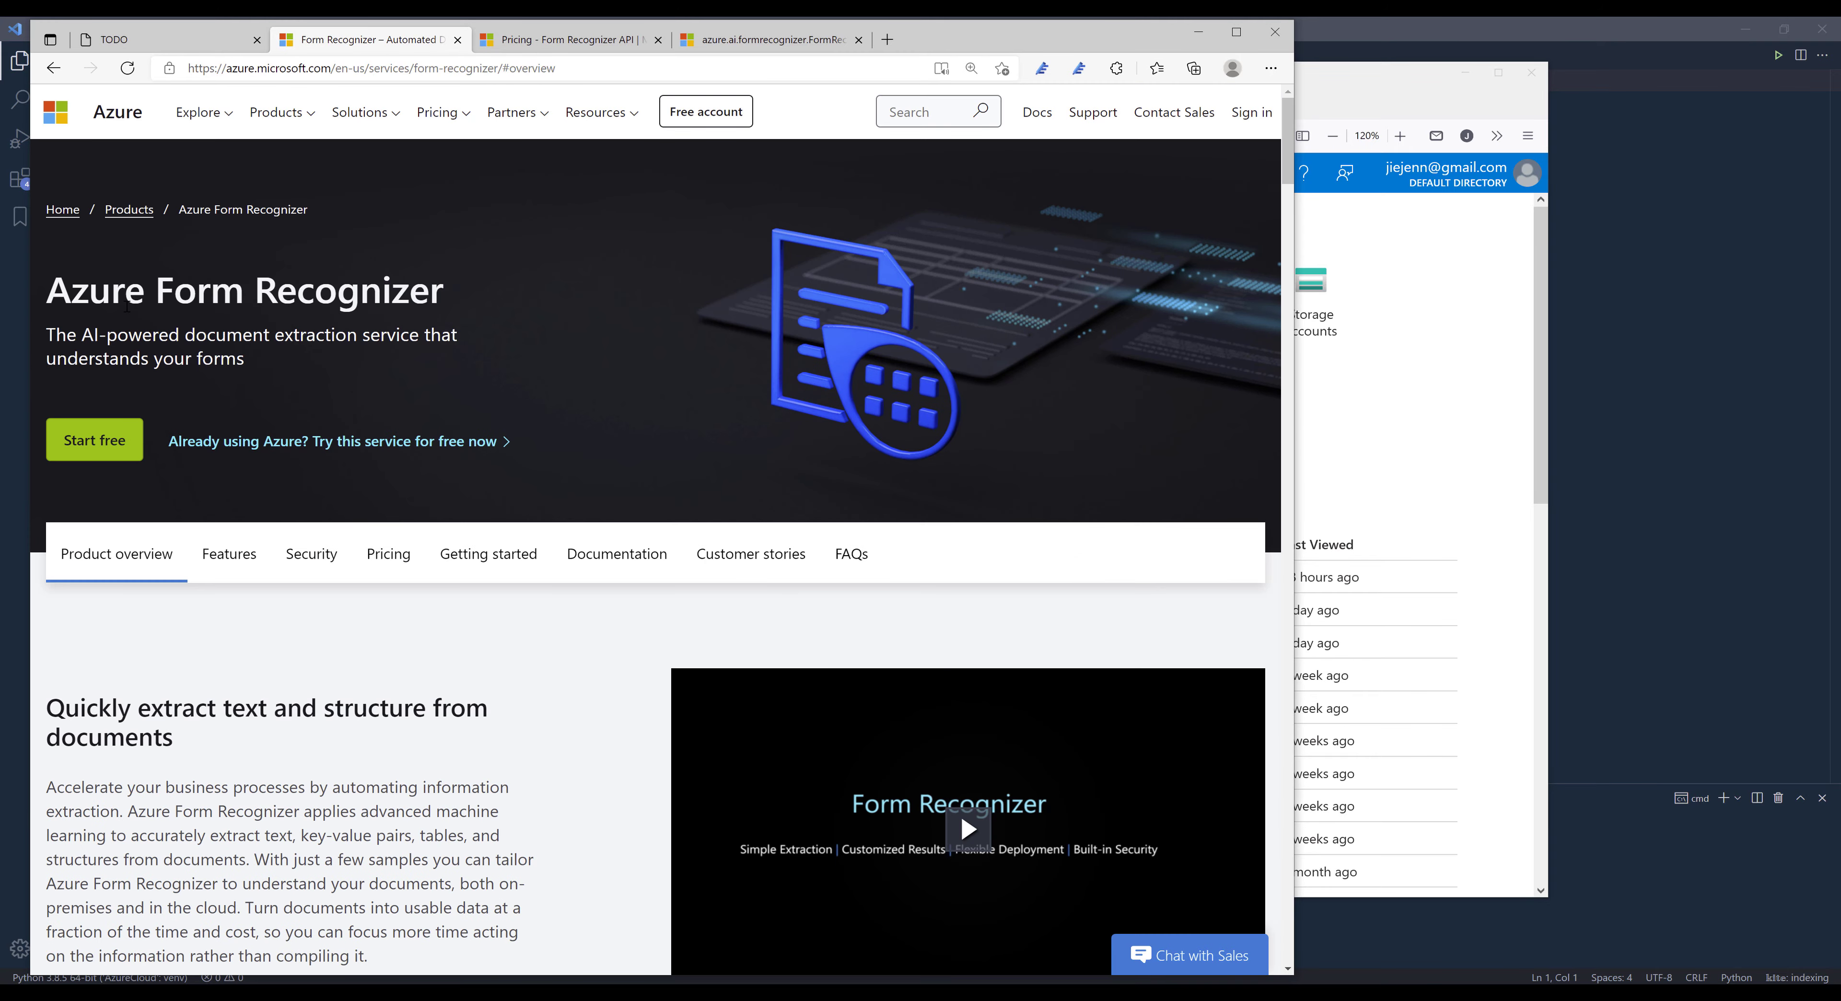
{"action": "scroll", "coordinate": [376, 568], "scroll_direction": "down", "scroll_amount": 6}
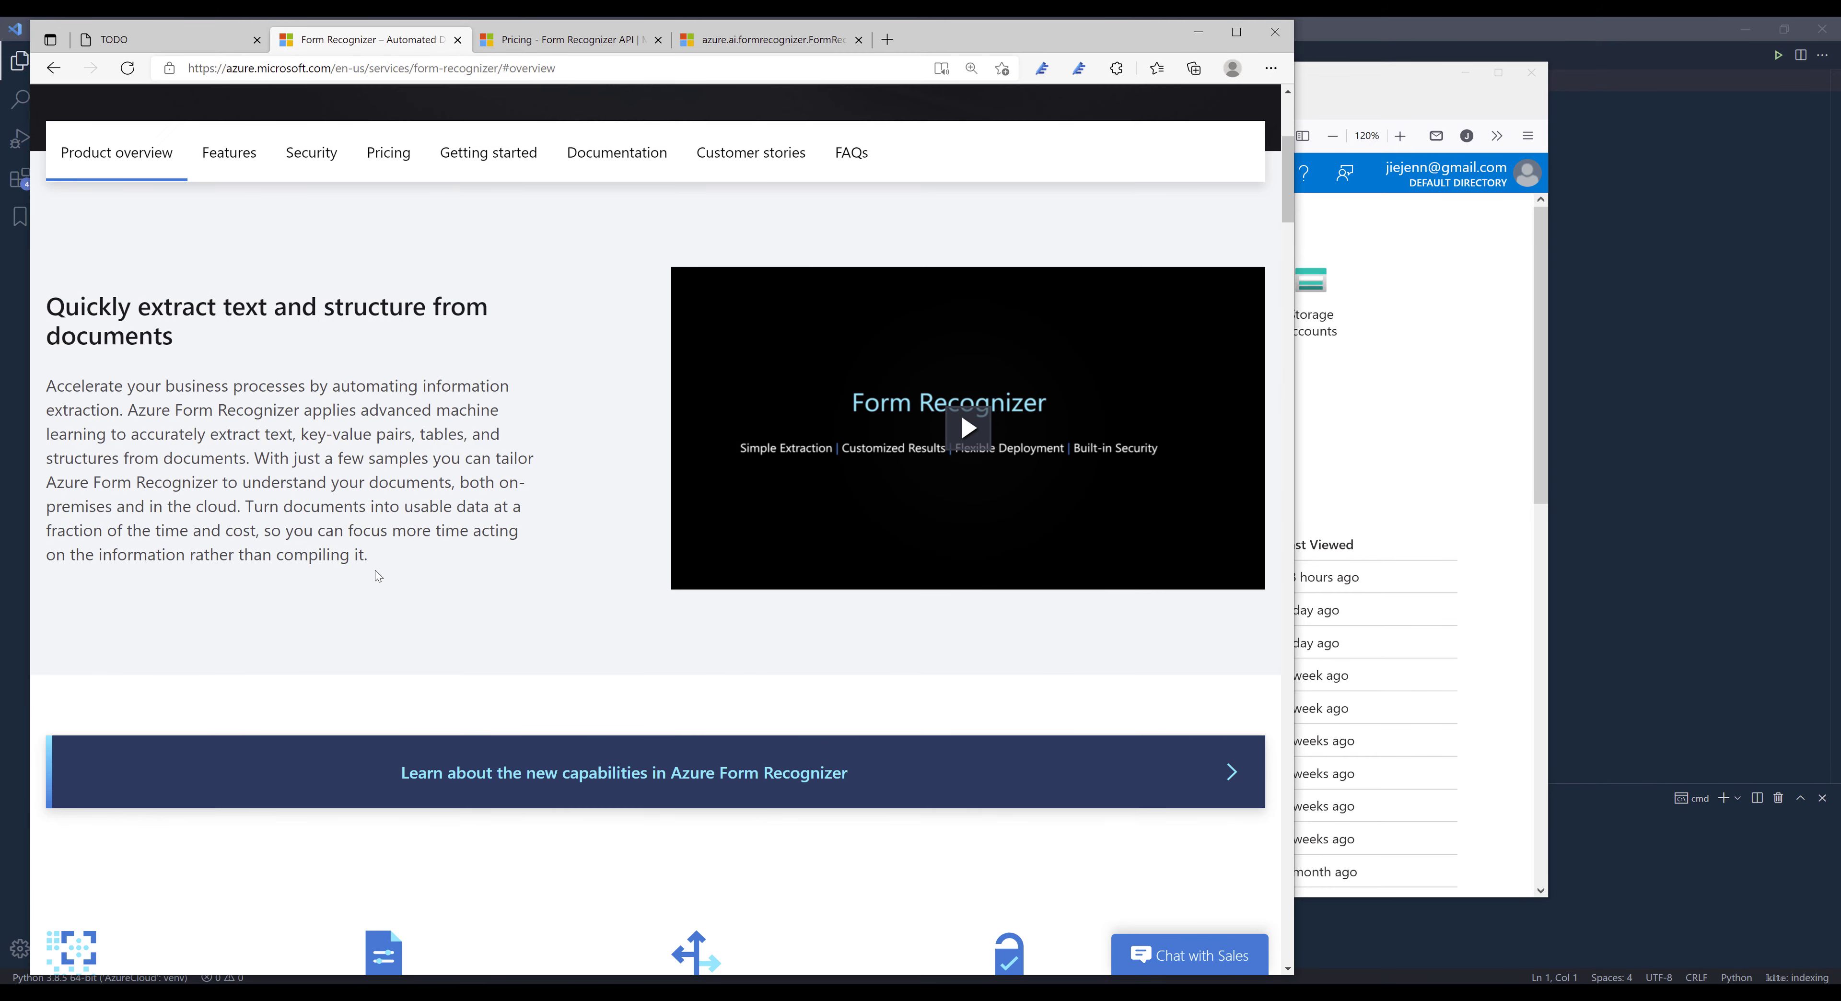
{"action": "scroll", "coordinate": [377, 569], "scroll_direction": "down", "scroll_amount": 9}
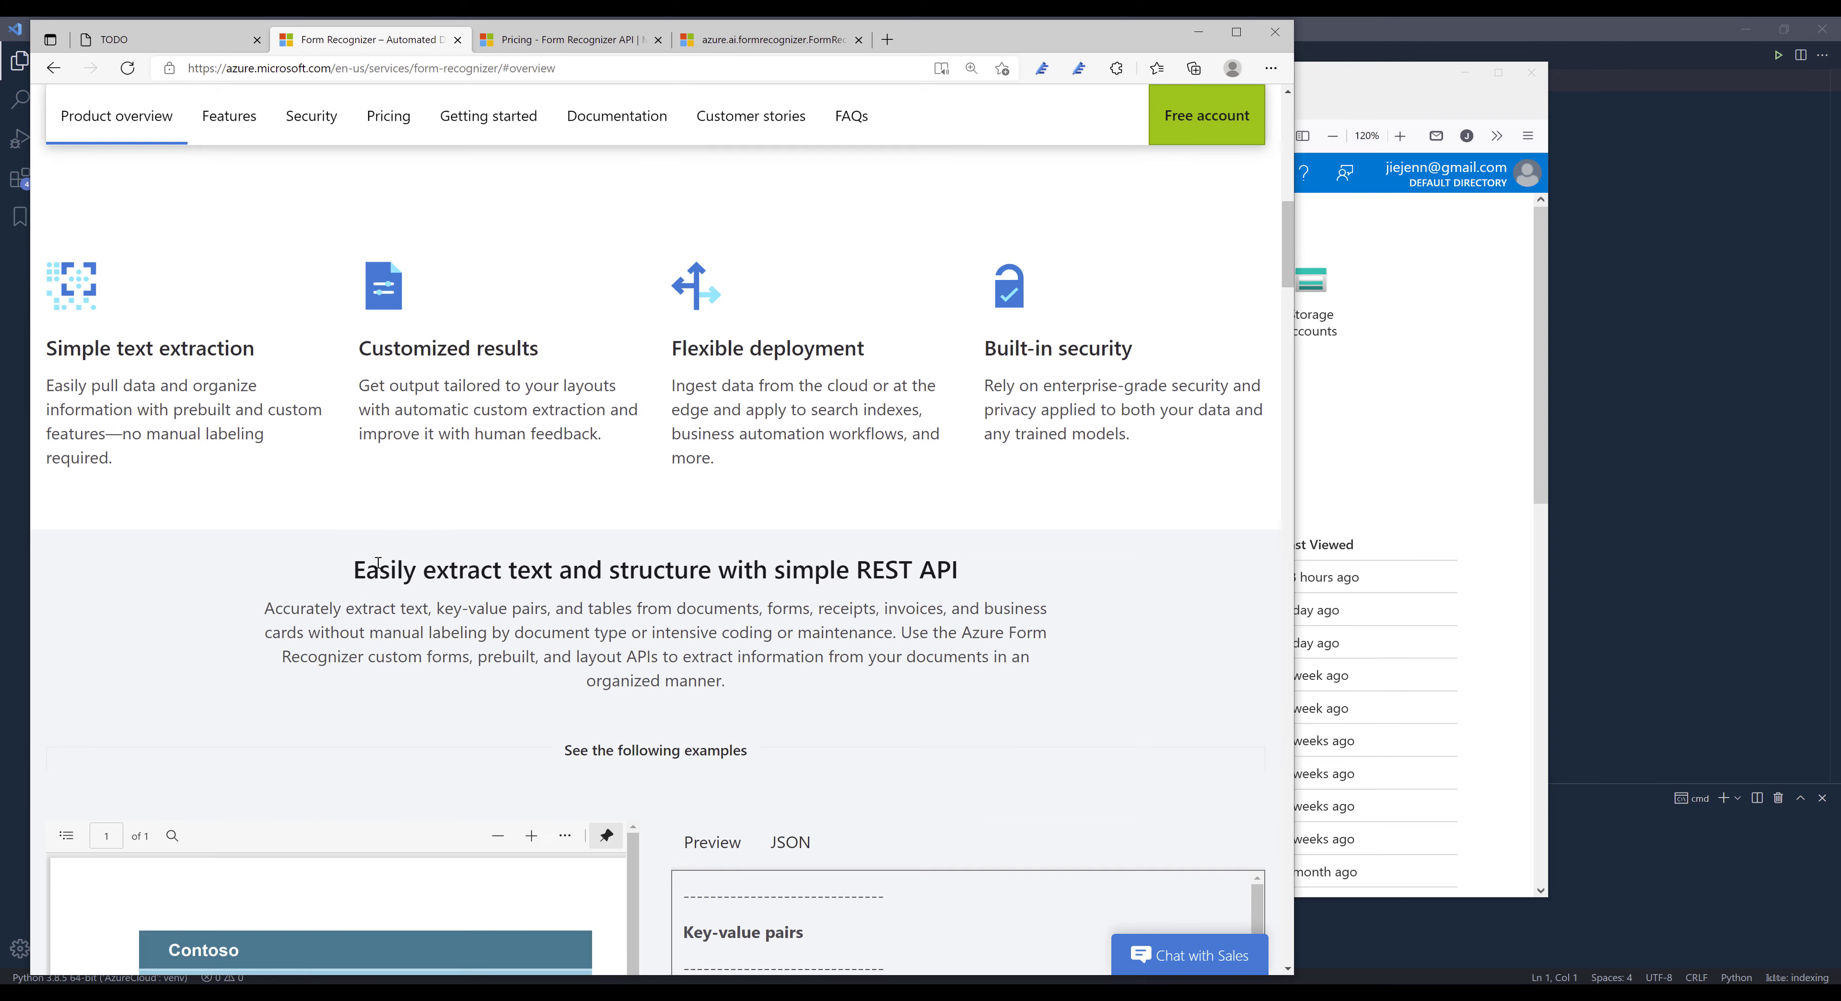
{"action": "scroll", "coordinate": [627, 494], "scroll_direction": "down", "scroll_amount": 7}
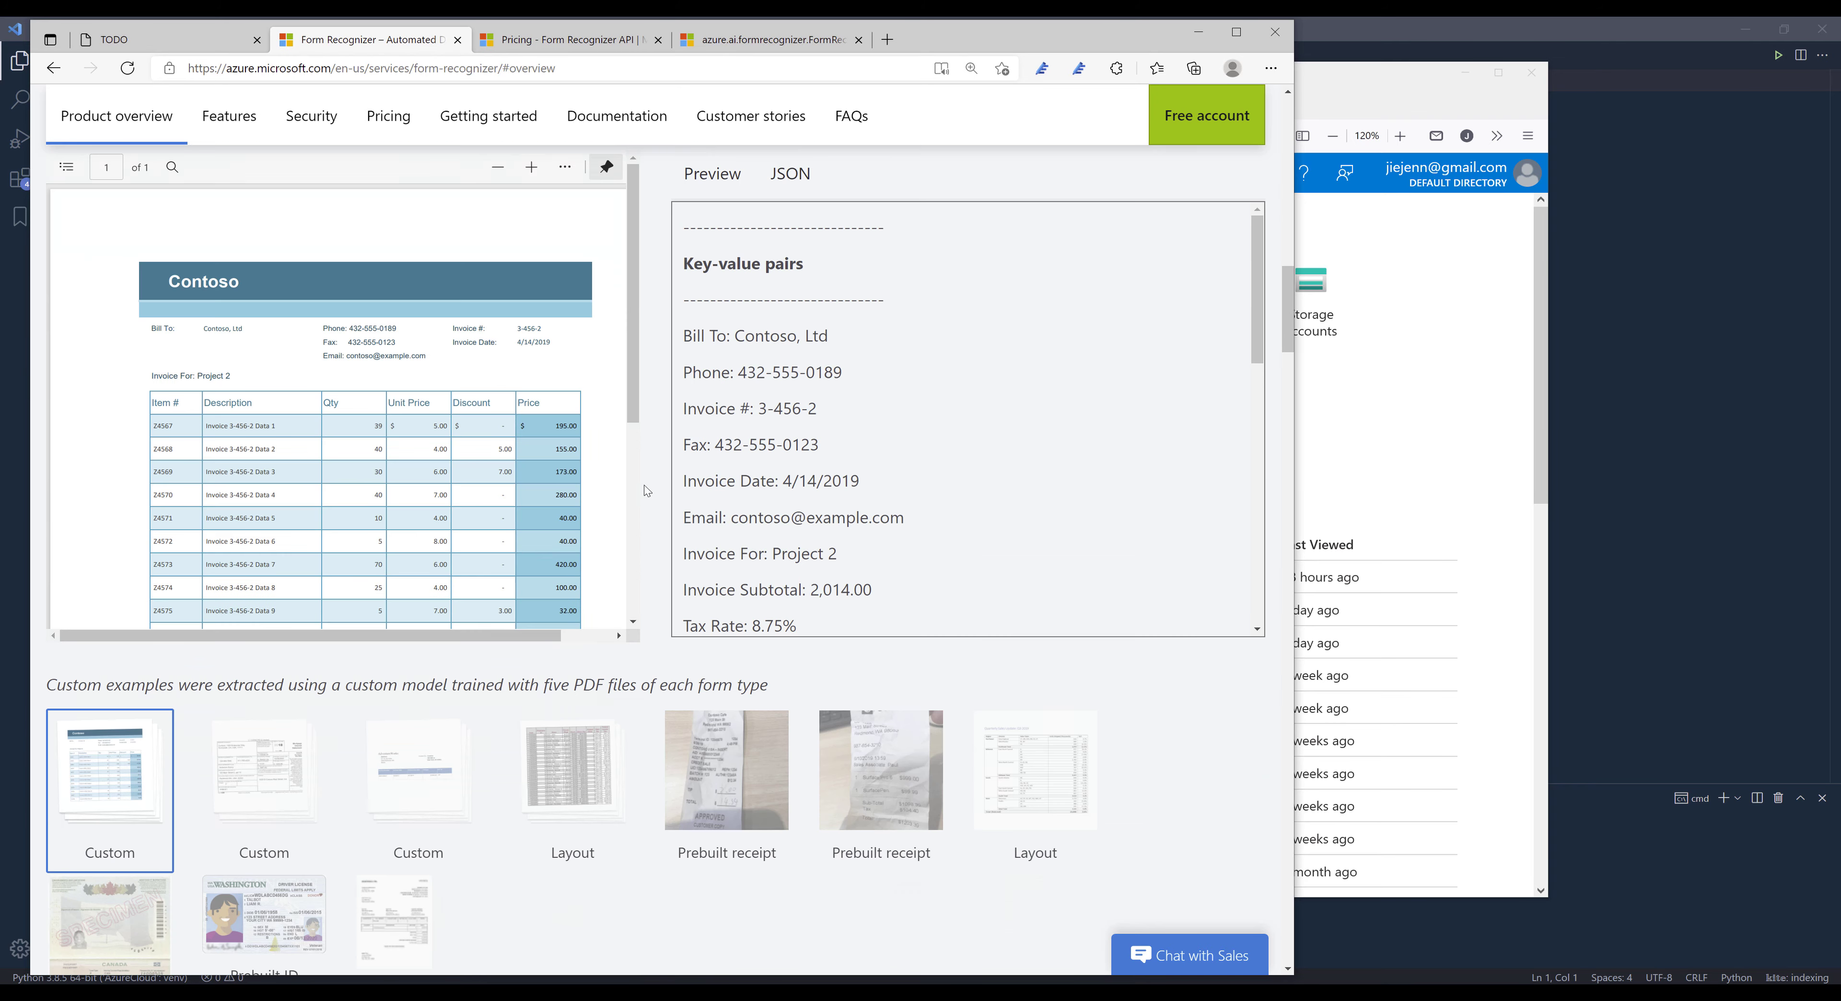
{"action": "scroll", "coordinate": [613, 867], "scroll_direction": "down", "scroll_amount": 5}
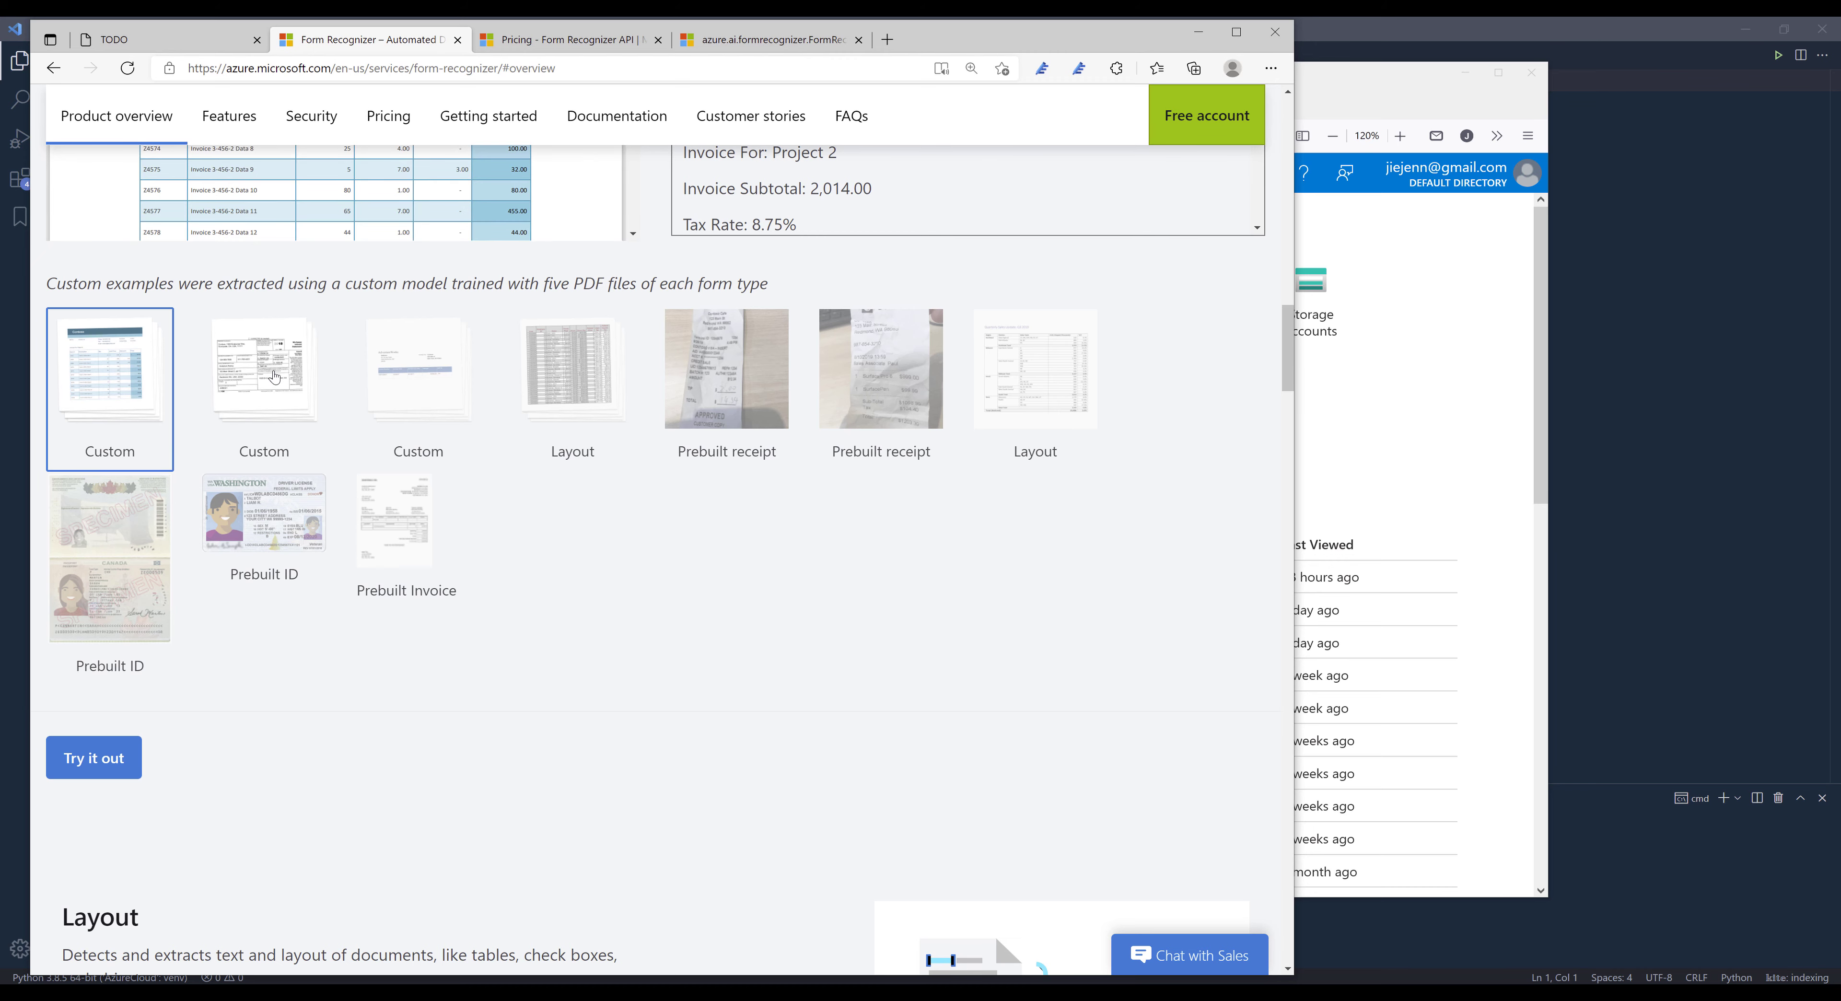
{"action": "left_click", "coordinate": [263, 383]}
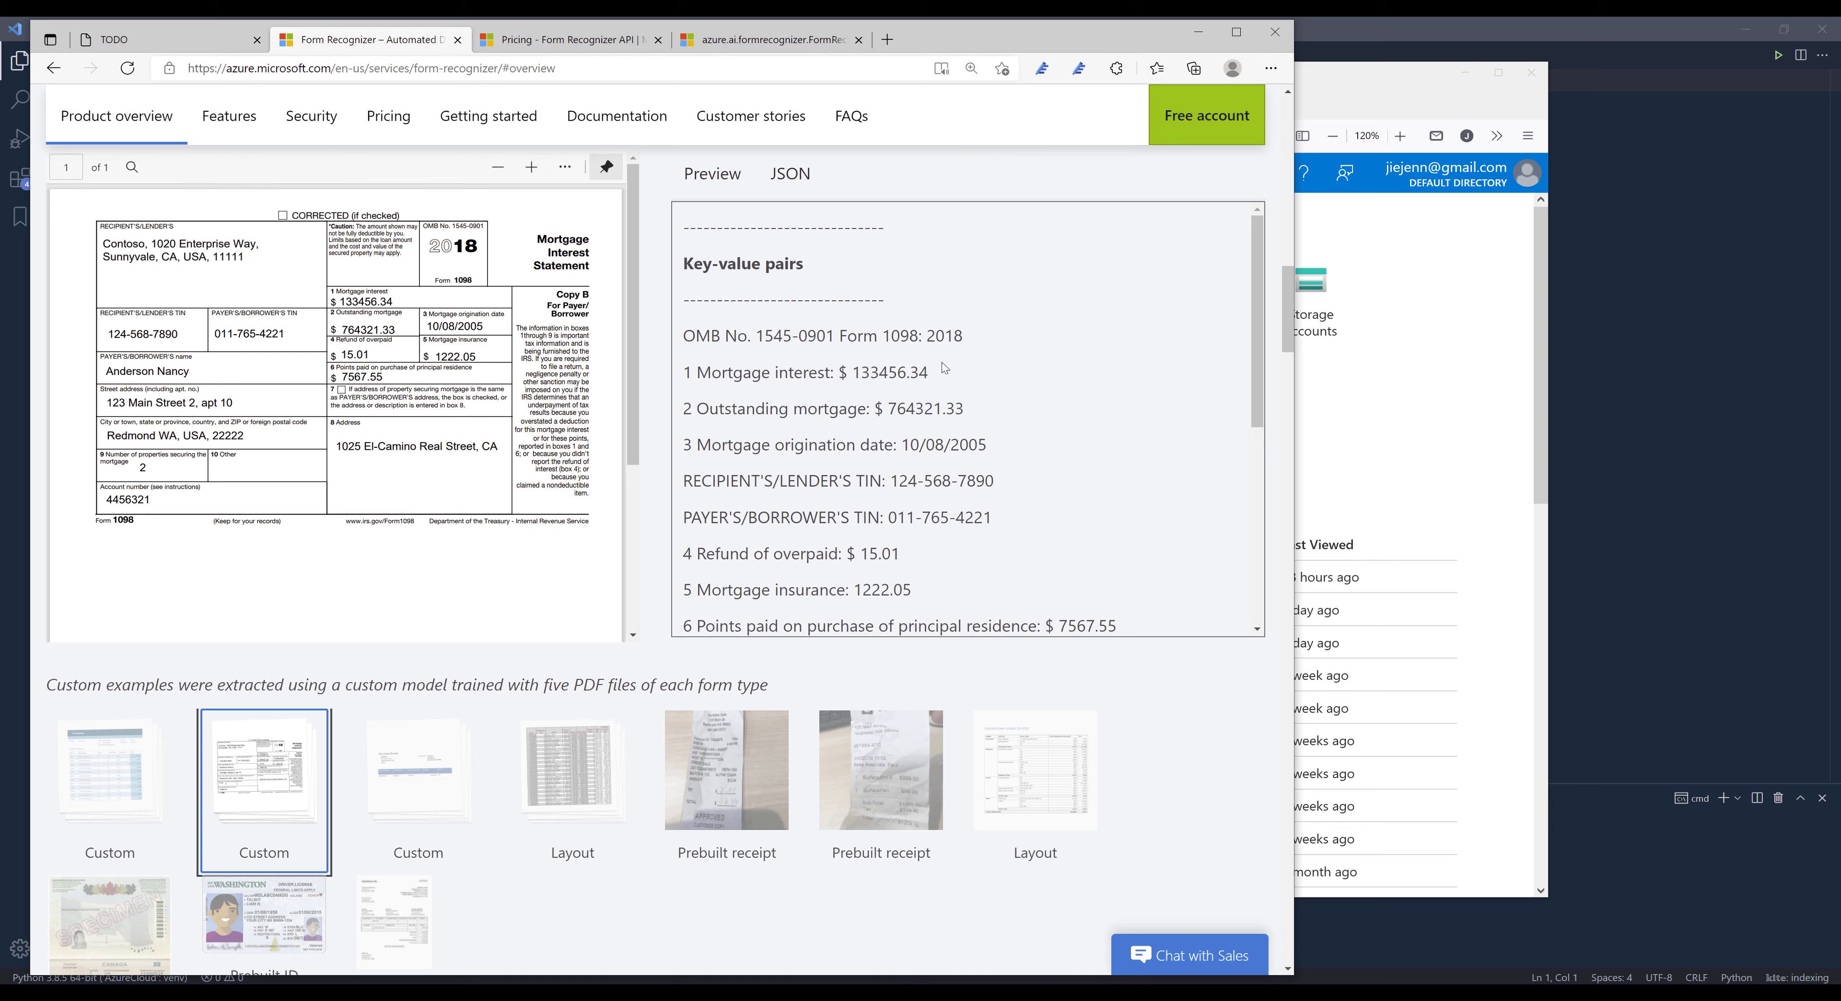
{"action": "double_click", "coordinate": [886, 337]}
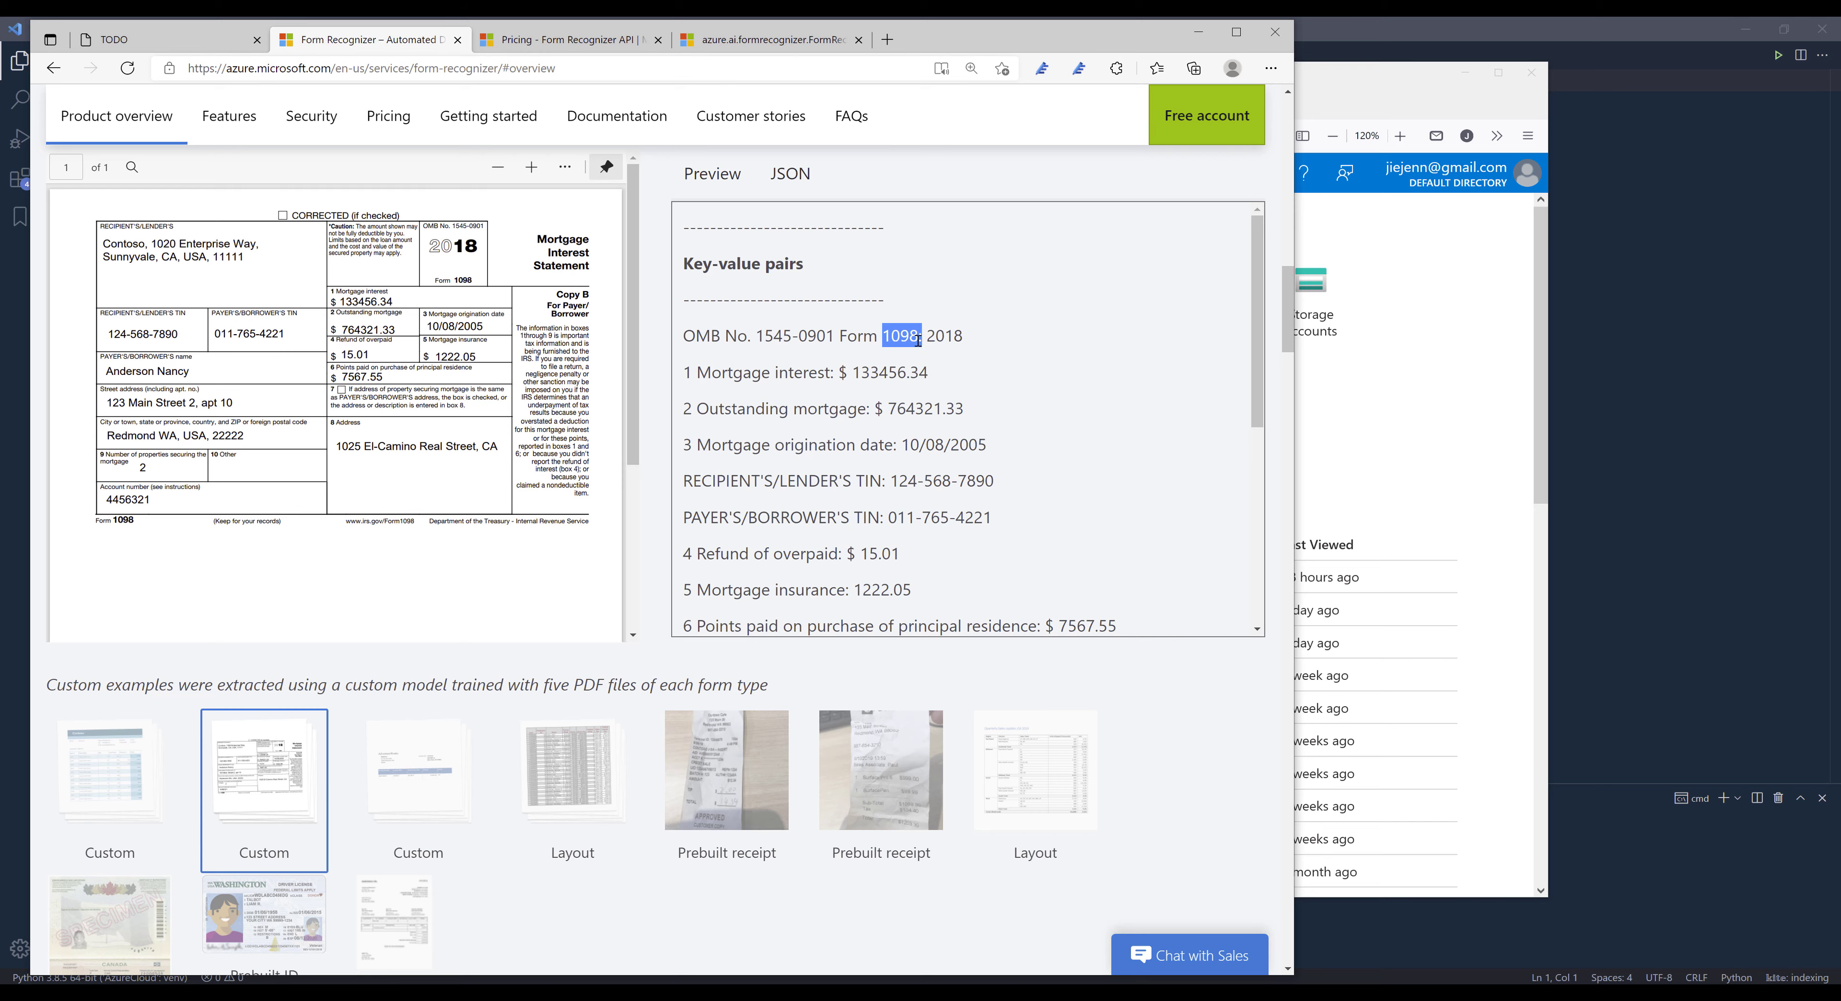
{"action": "left_click", "coordinate": [919, 363]}
{"action": "scroll", "coordinate": [598, 557], "scroll_direction": "down", "scroll_amount": 3}
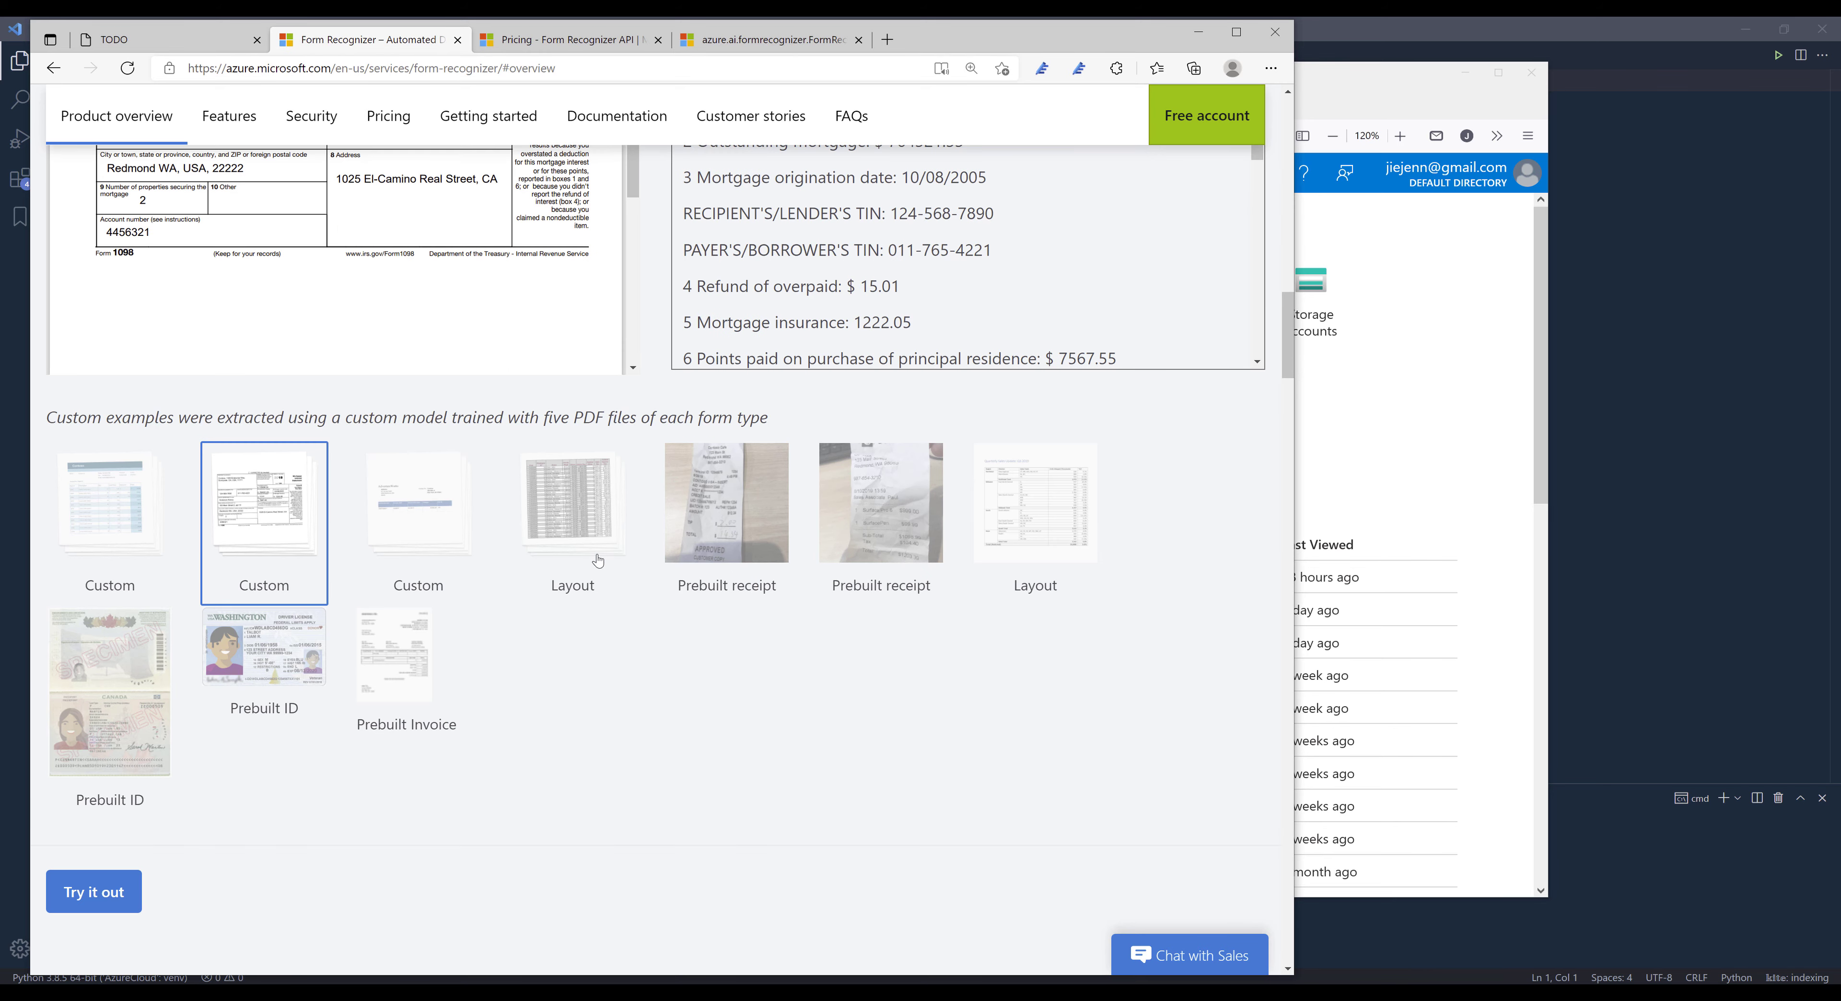
- Examine the extraction previews for the layout, prebuilt receipt, prebuilt ID and prebuilt invoice examples
{"action": "left_click", "coordinate": [599, 561]}
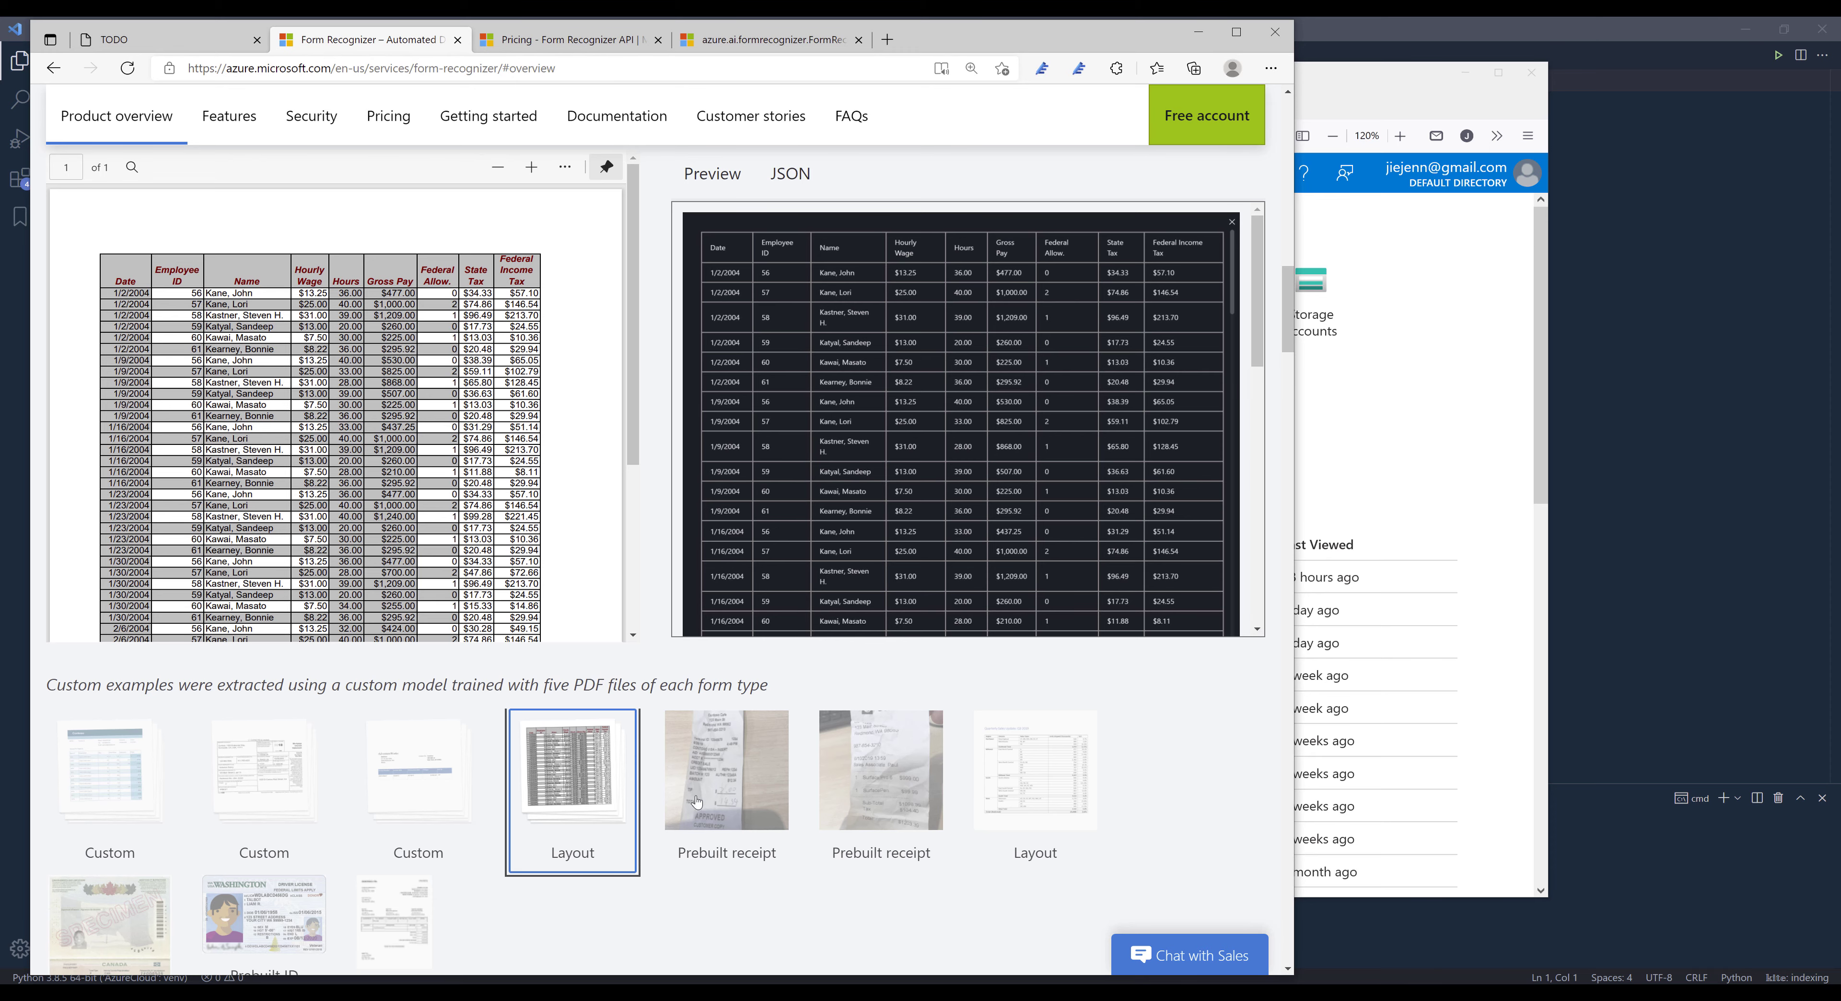
{"action": "left_click", "coordinate": [736, 794]}
{"action": "scroll", "coordinate": [762, 792], "scroll_direction": "down", "scroll_amount": 2}
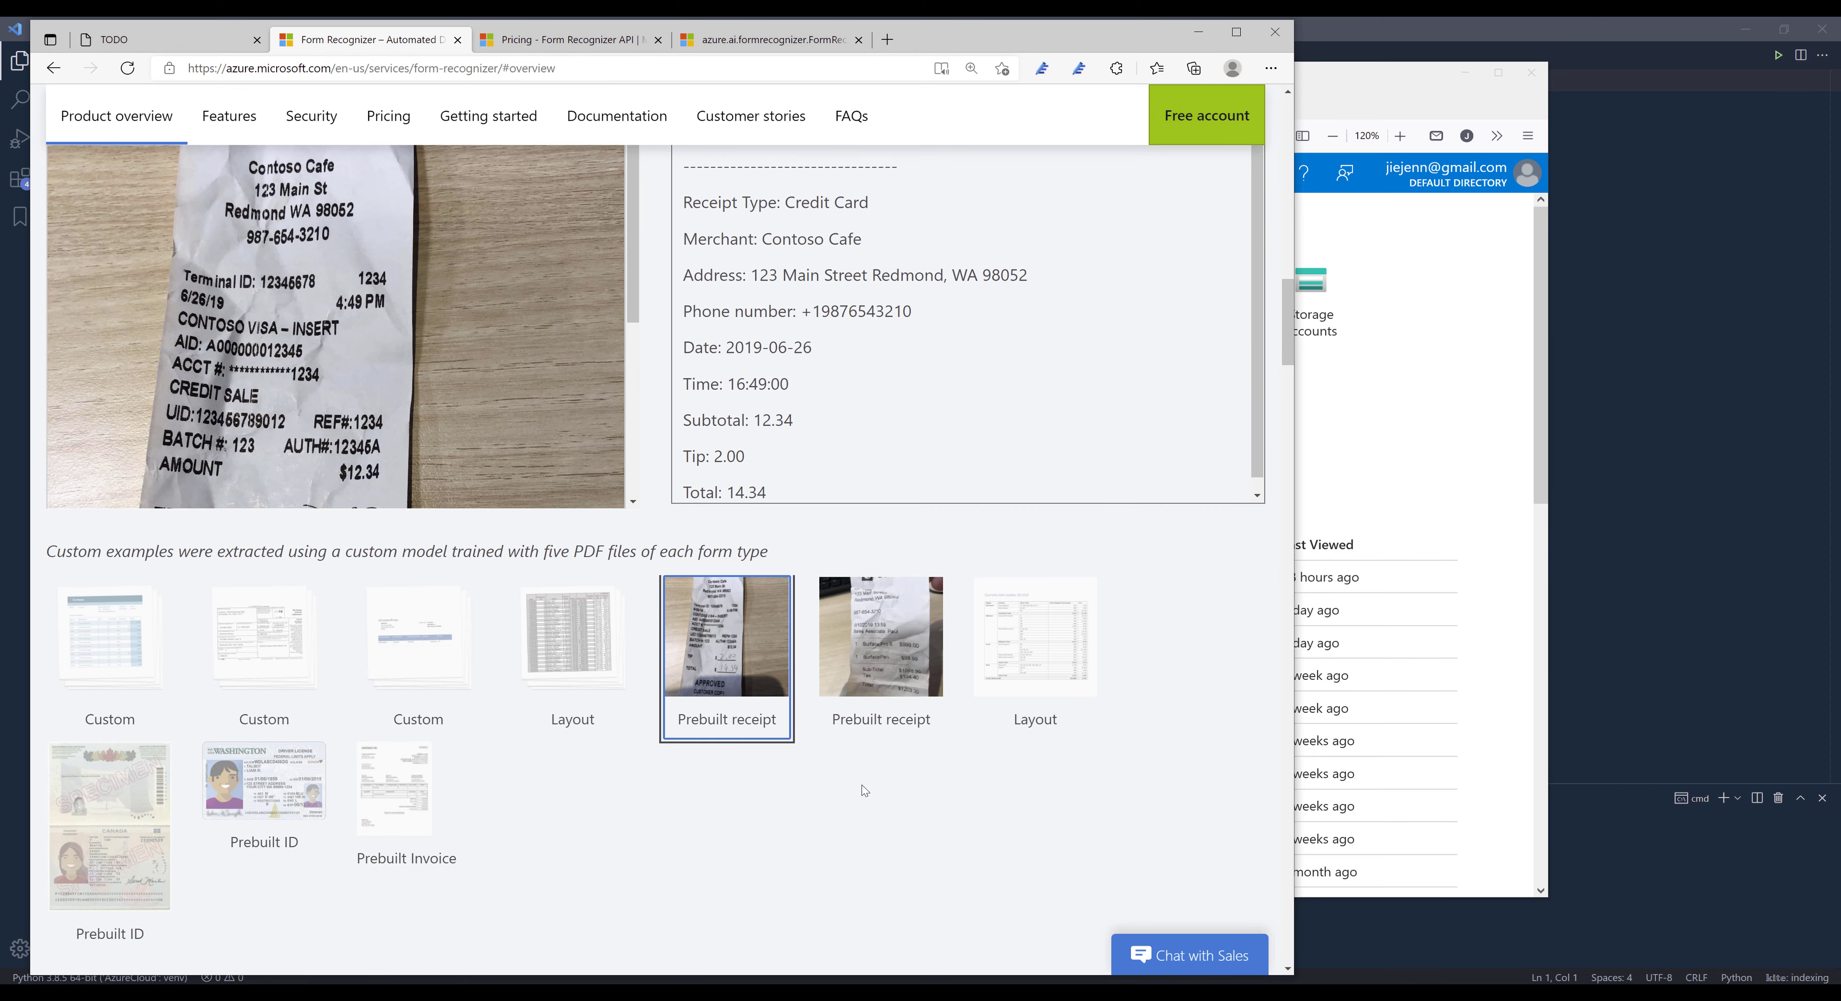
{"action": "left_click", "coordinate": [880, 640]}
{"action": "left_click", "coordinate": [1039, 696]}
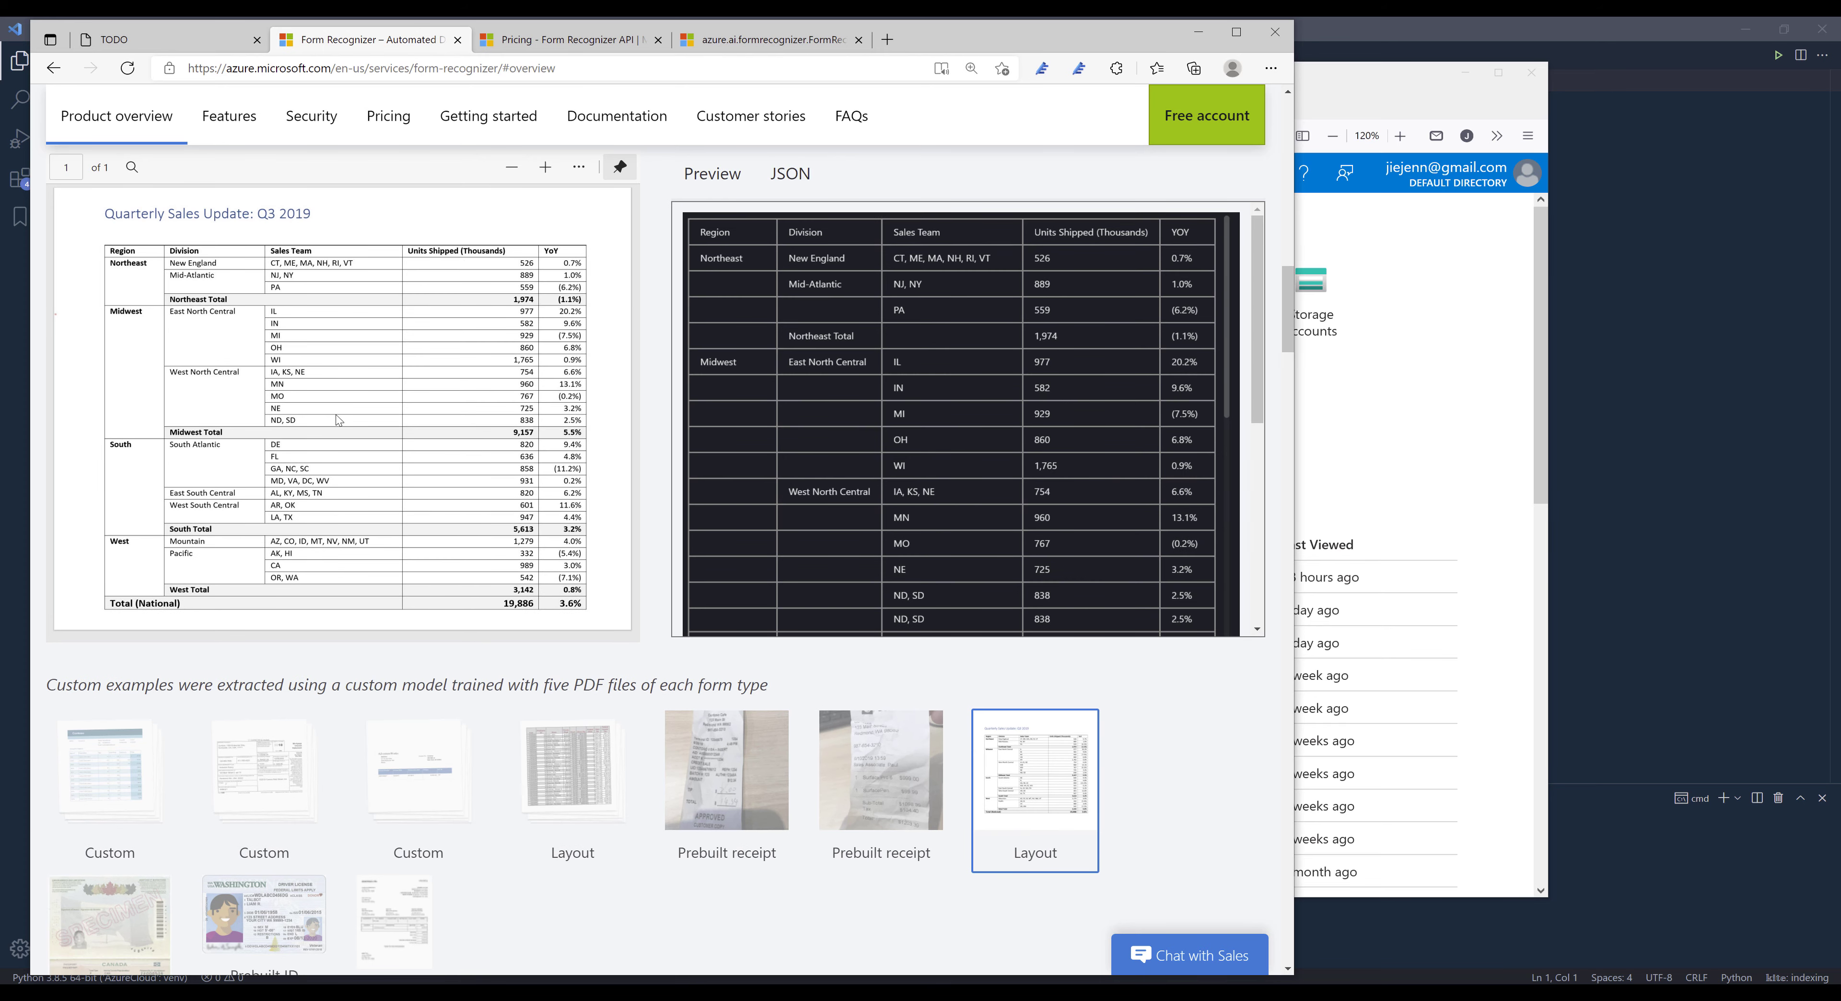
{"action": "scroll", "coordinate": [153, 683], "scroll_direction": "down", "scroll_amount": 2}
{"action": "left_click", "coordinate": [247, 750]}
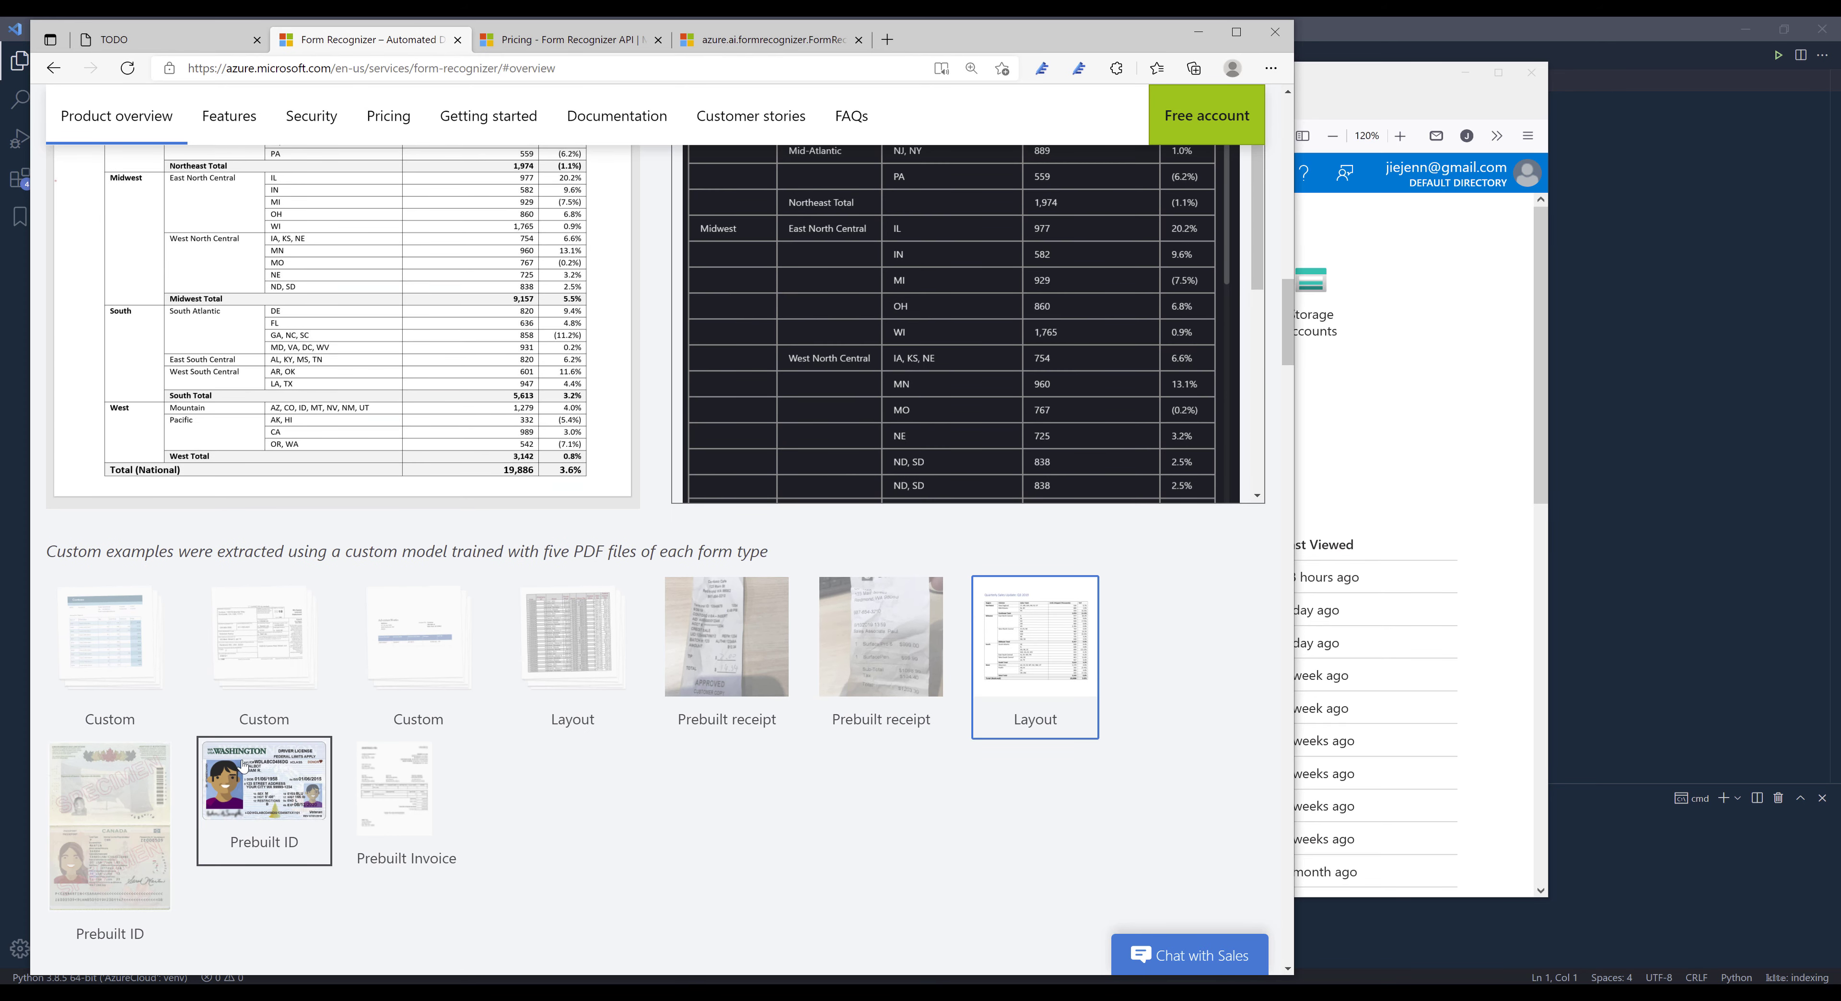
{"action": "left_click", "coordinate": [136, 828]}
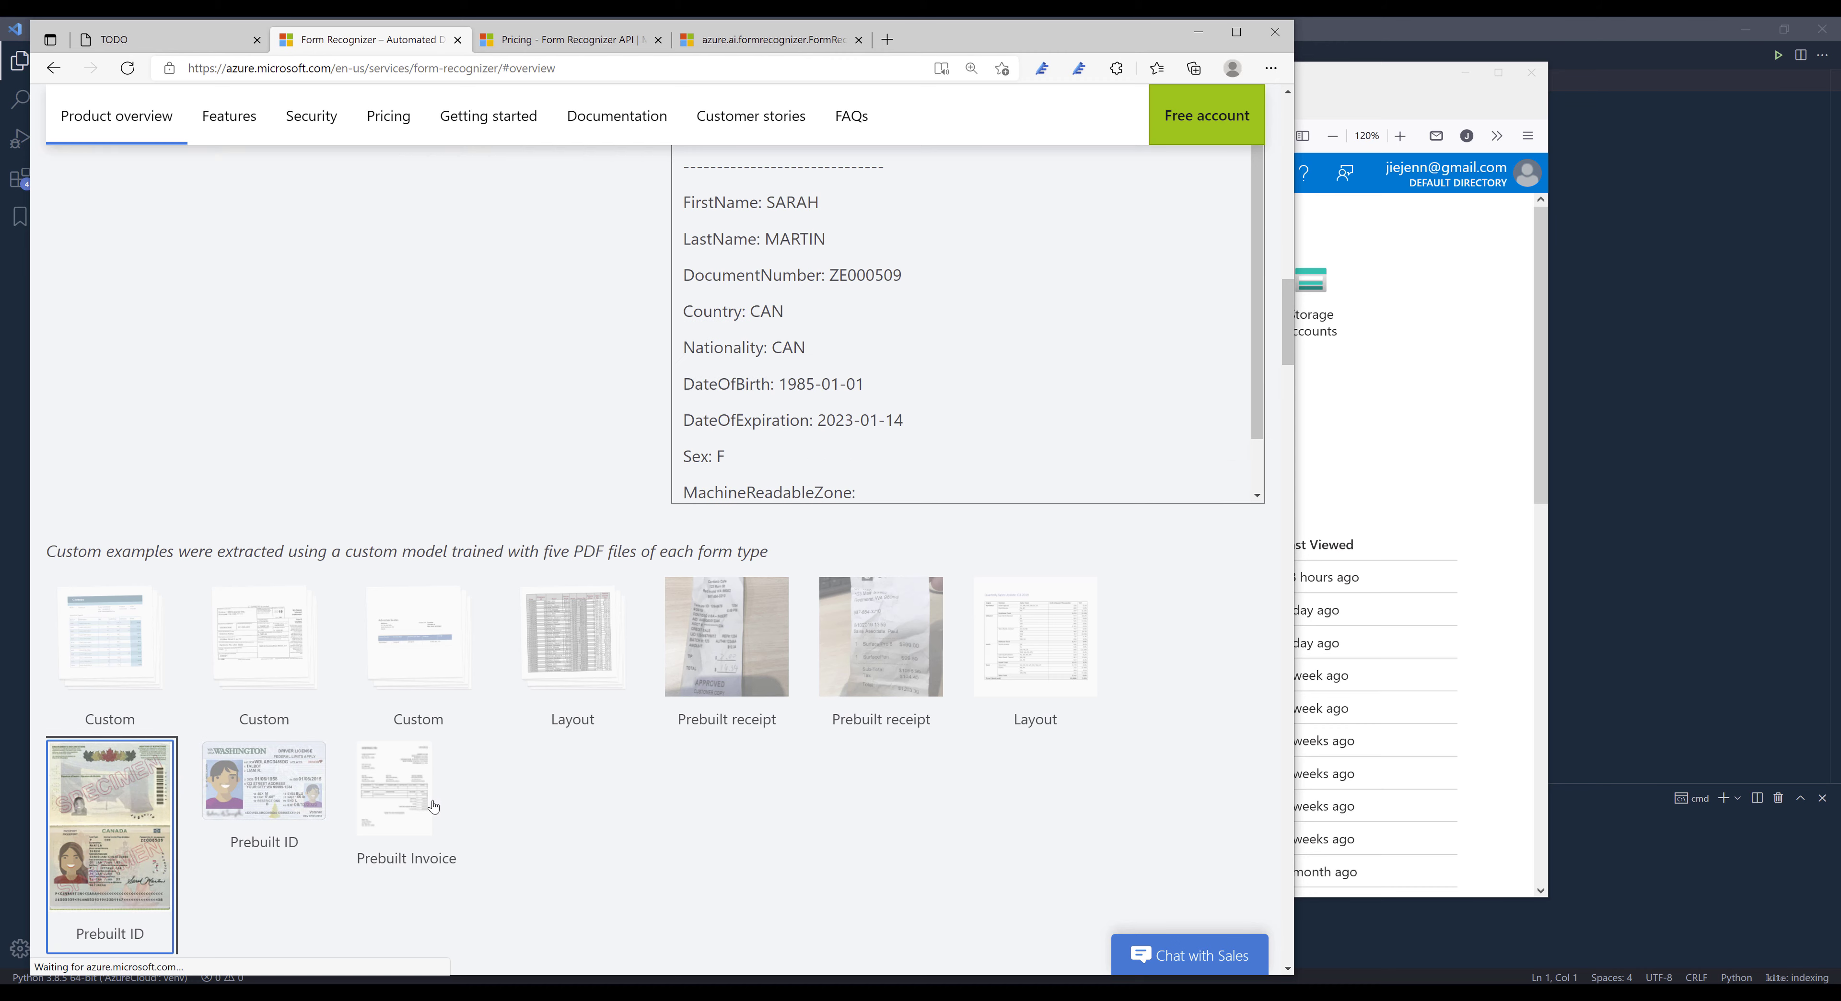
{"action": "left_click", "coordinate": [415, 793]}
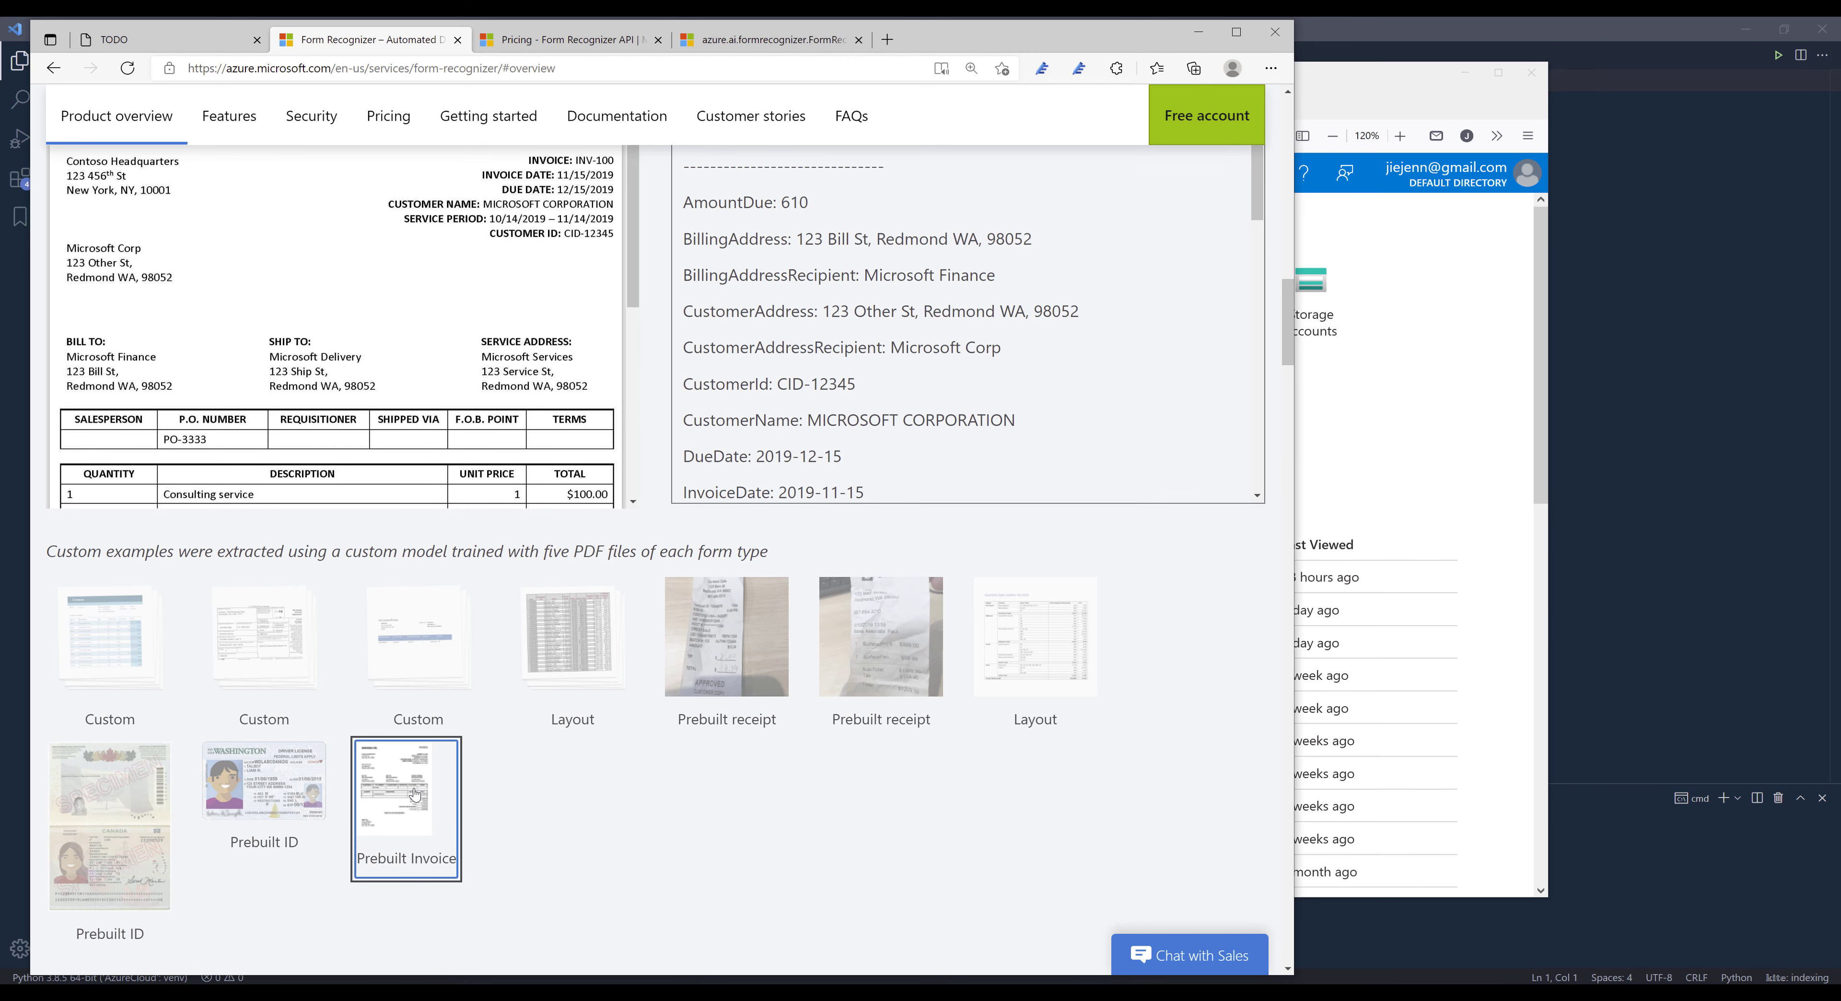
{"action": "scroll", "coordinate": [626, 708], "scroll_direction": "up", "scroll_amount": 2}
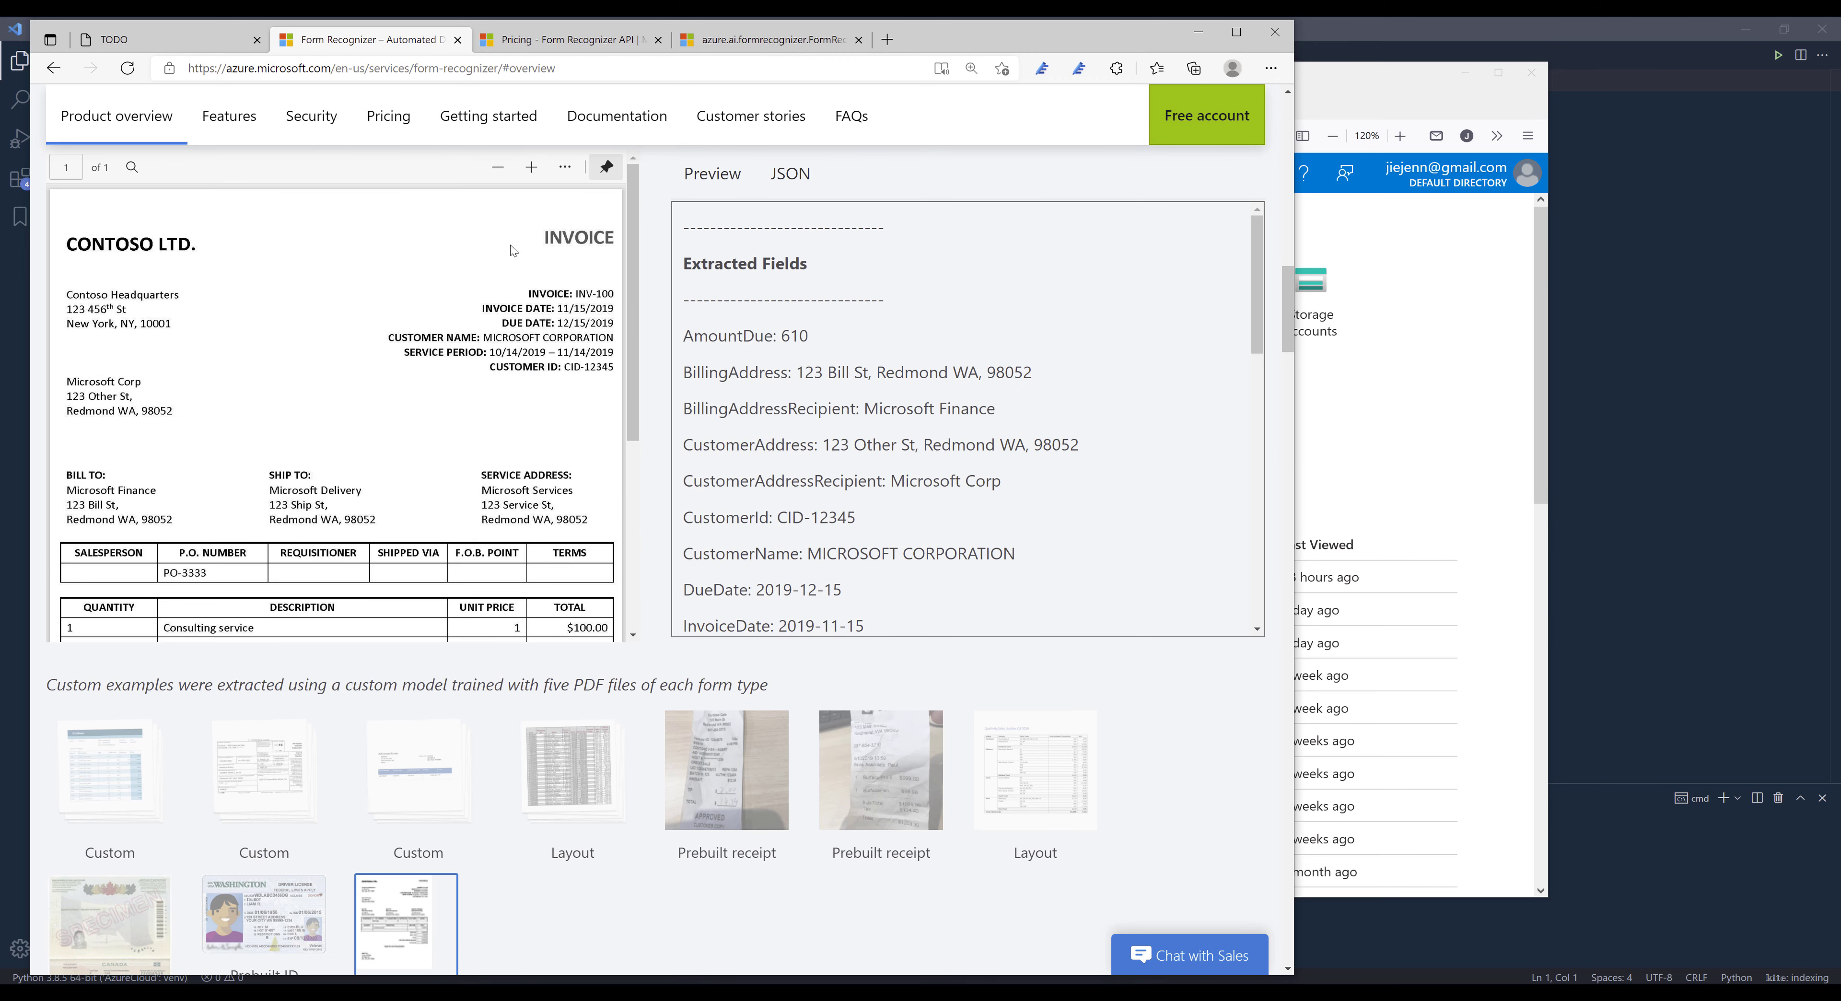
- Review the Form Recognizer pricing table, including the rate for custom and invoice documents
{"action": "left_click", "coordinate": [565, 40]}
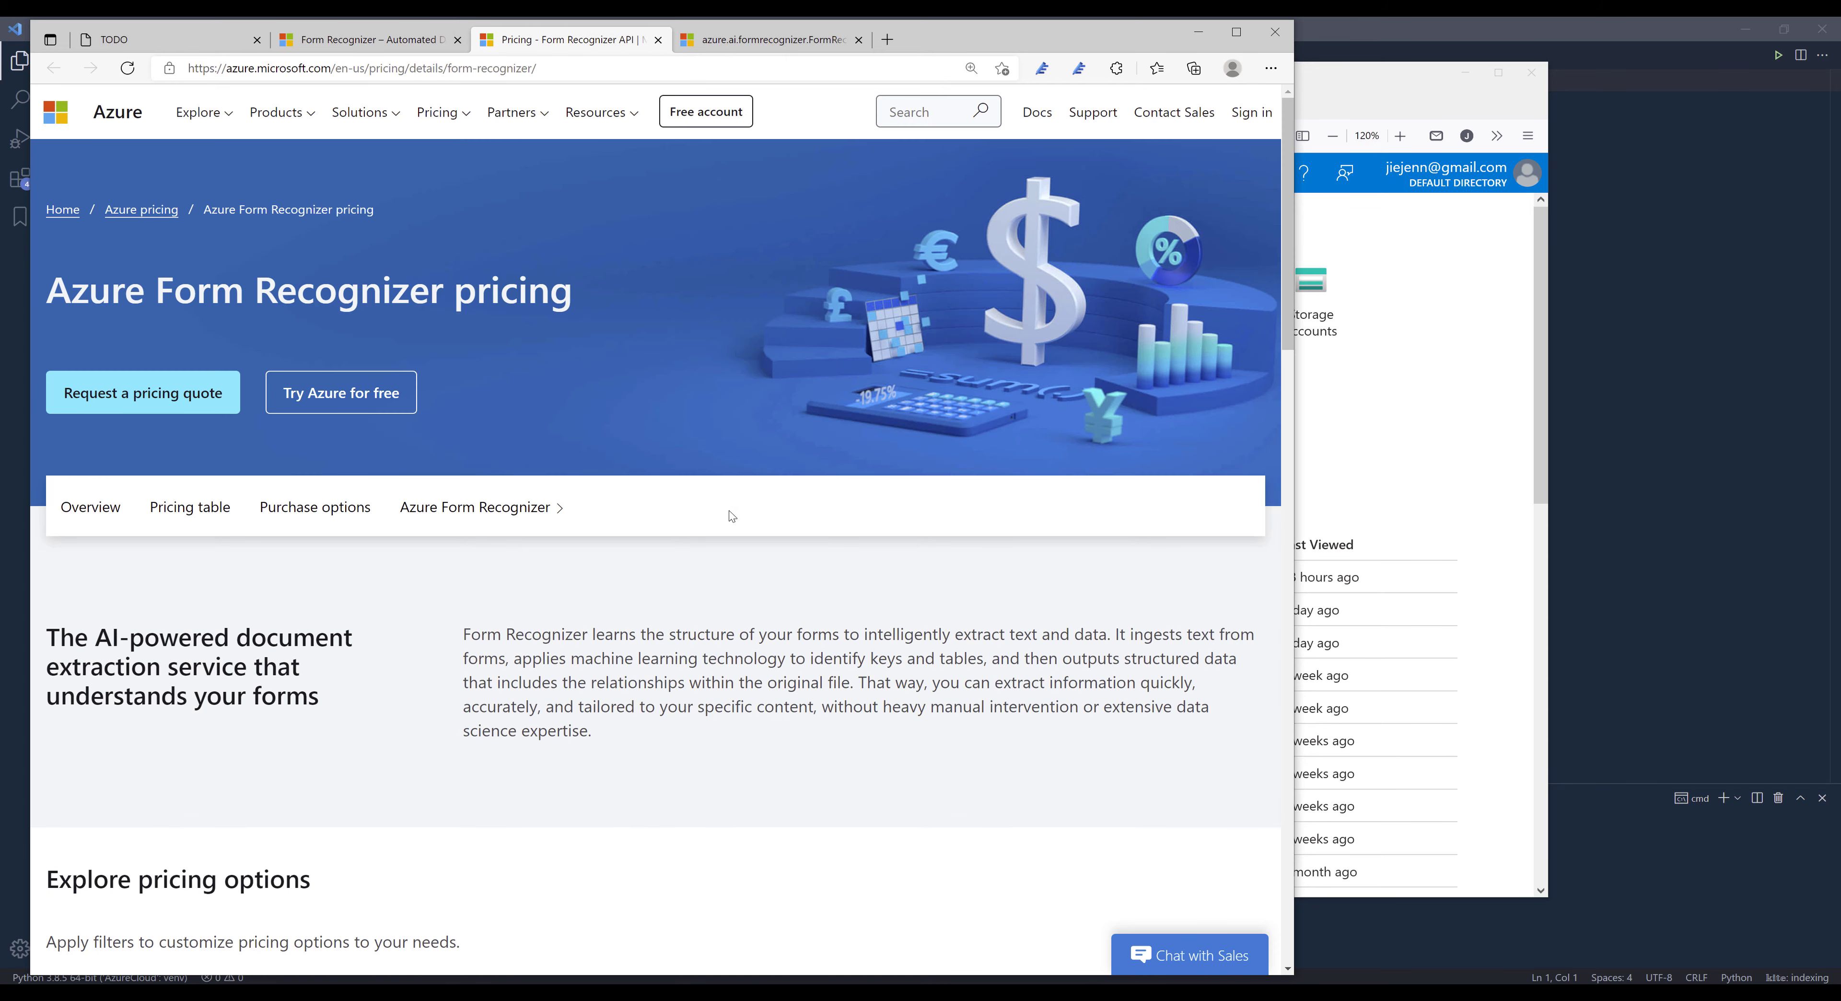
{"action": "scroll", "coordinate": [712, 613], "scroll_direction": "down", "scroll_amount": 10}
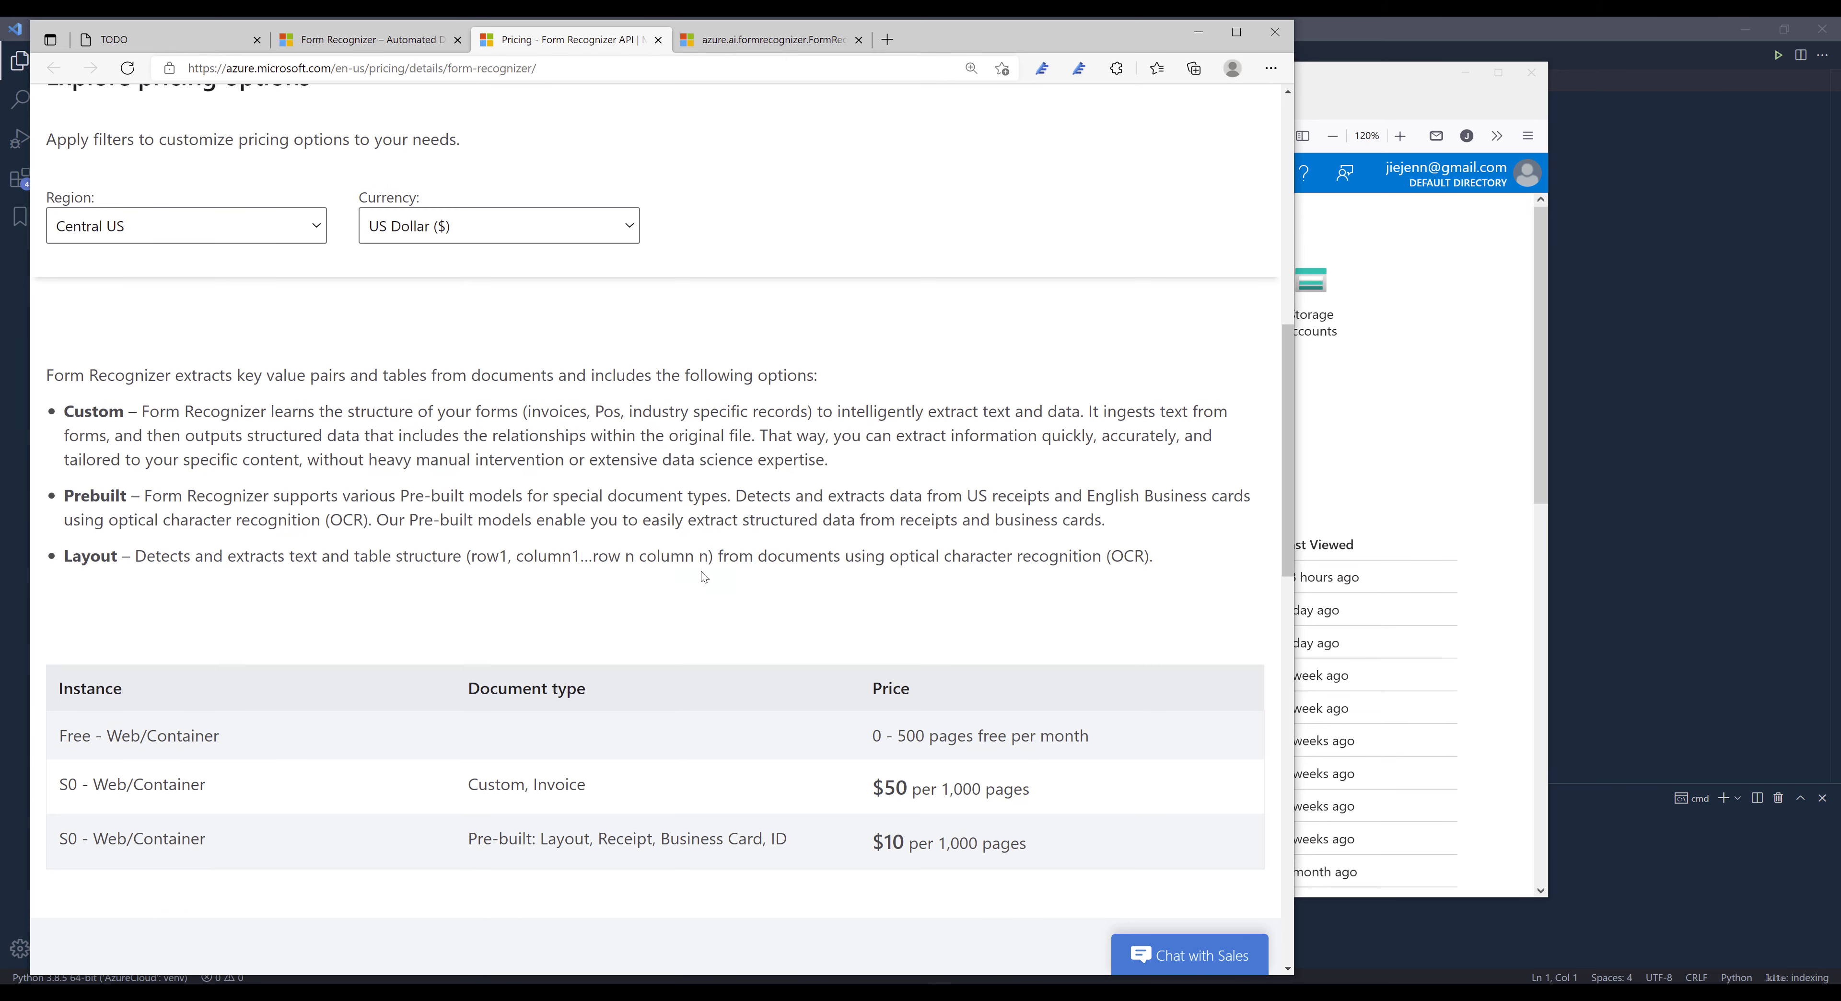
{"action": "scroll", "coordinate": [700, 572], "scroll_direction": "down", "scroll_amount": 2}
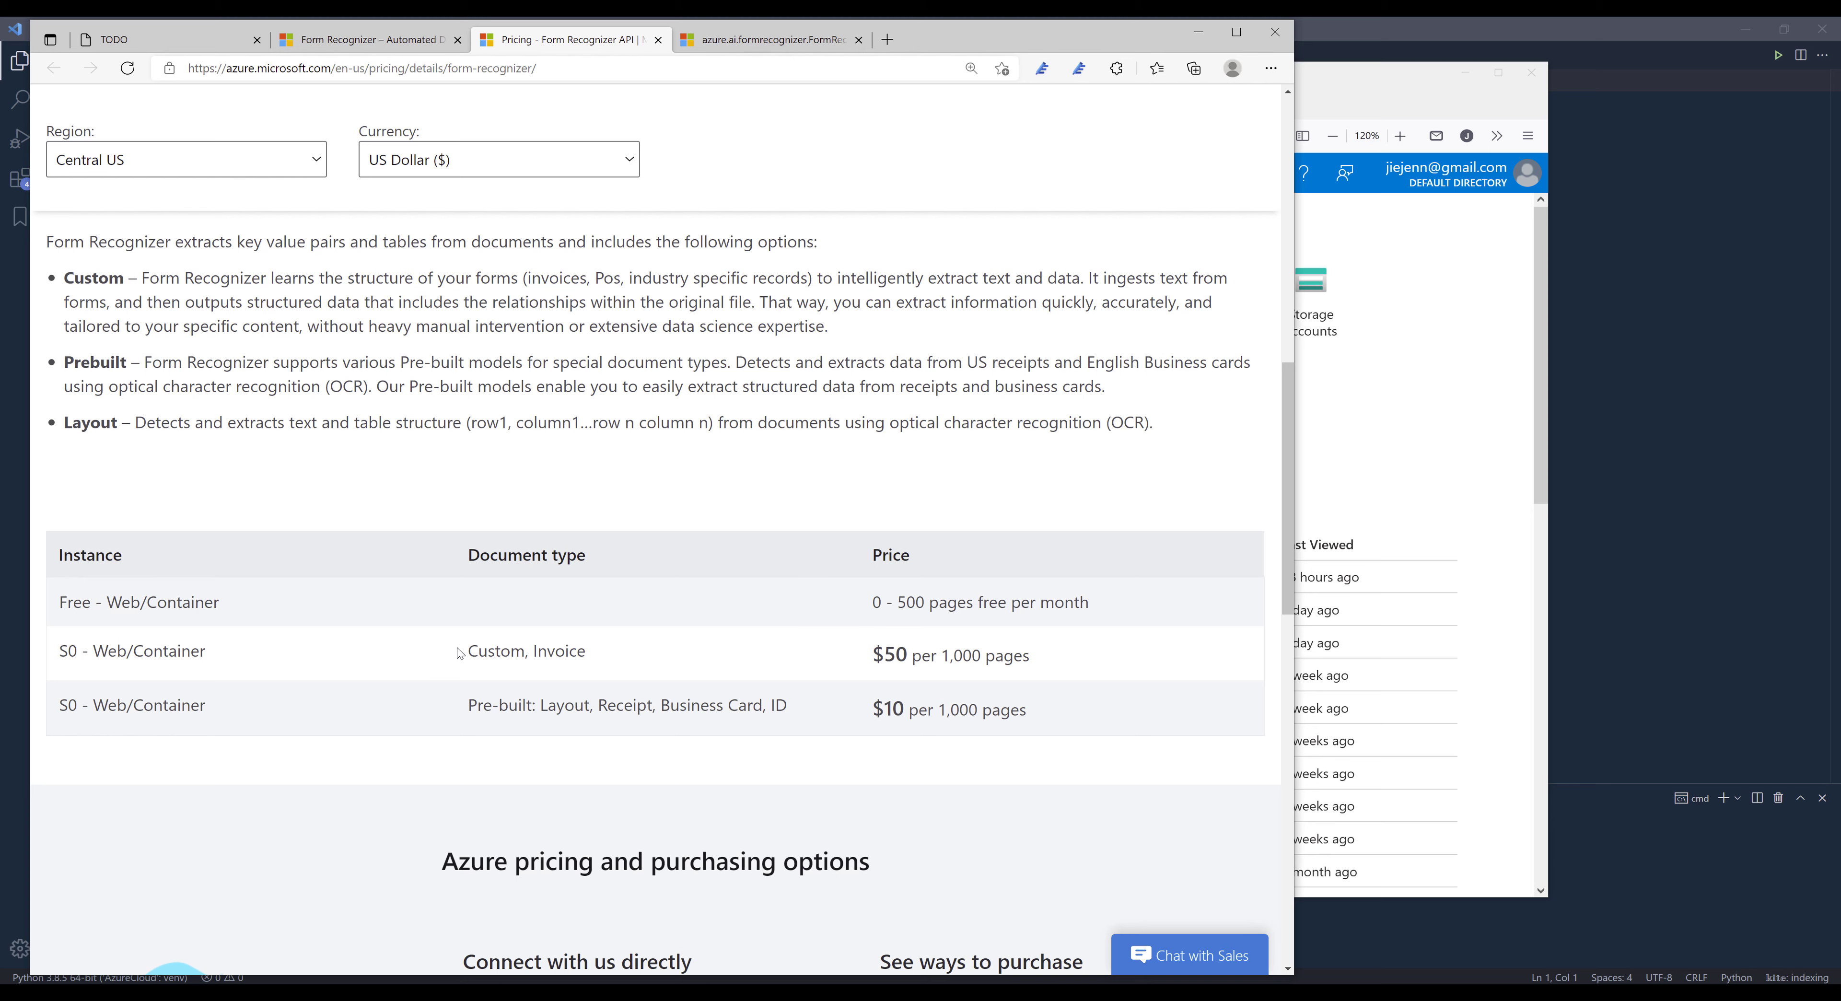
{"action": "double_click", "coordinate": [537, 651]}
{"action": "left_click", "coordinate": [832, 652]}
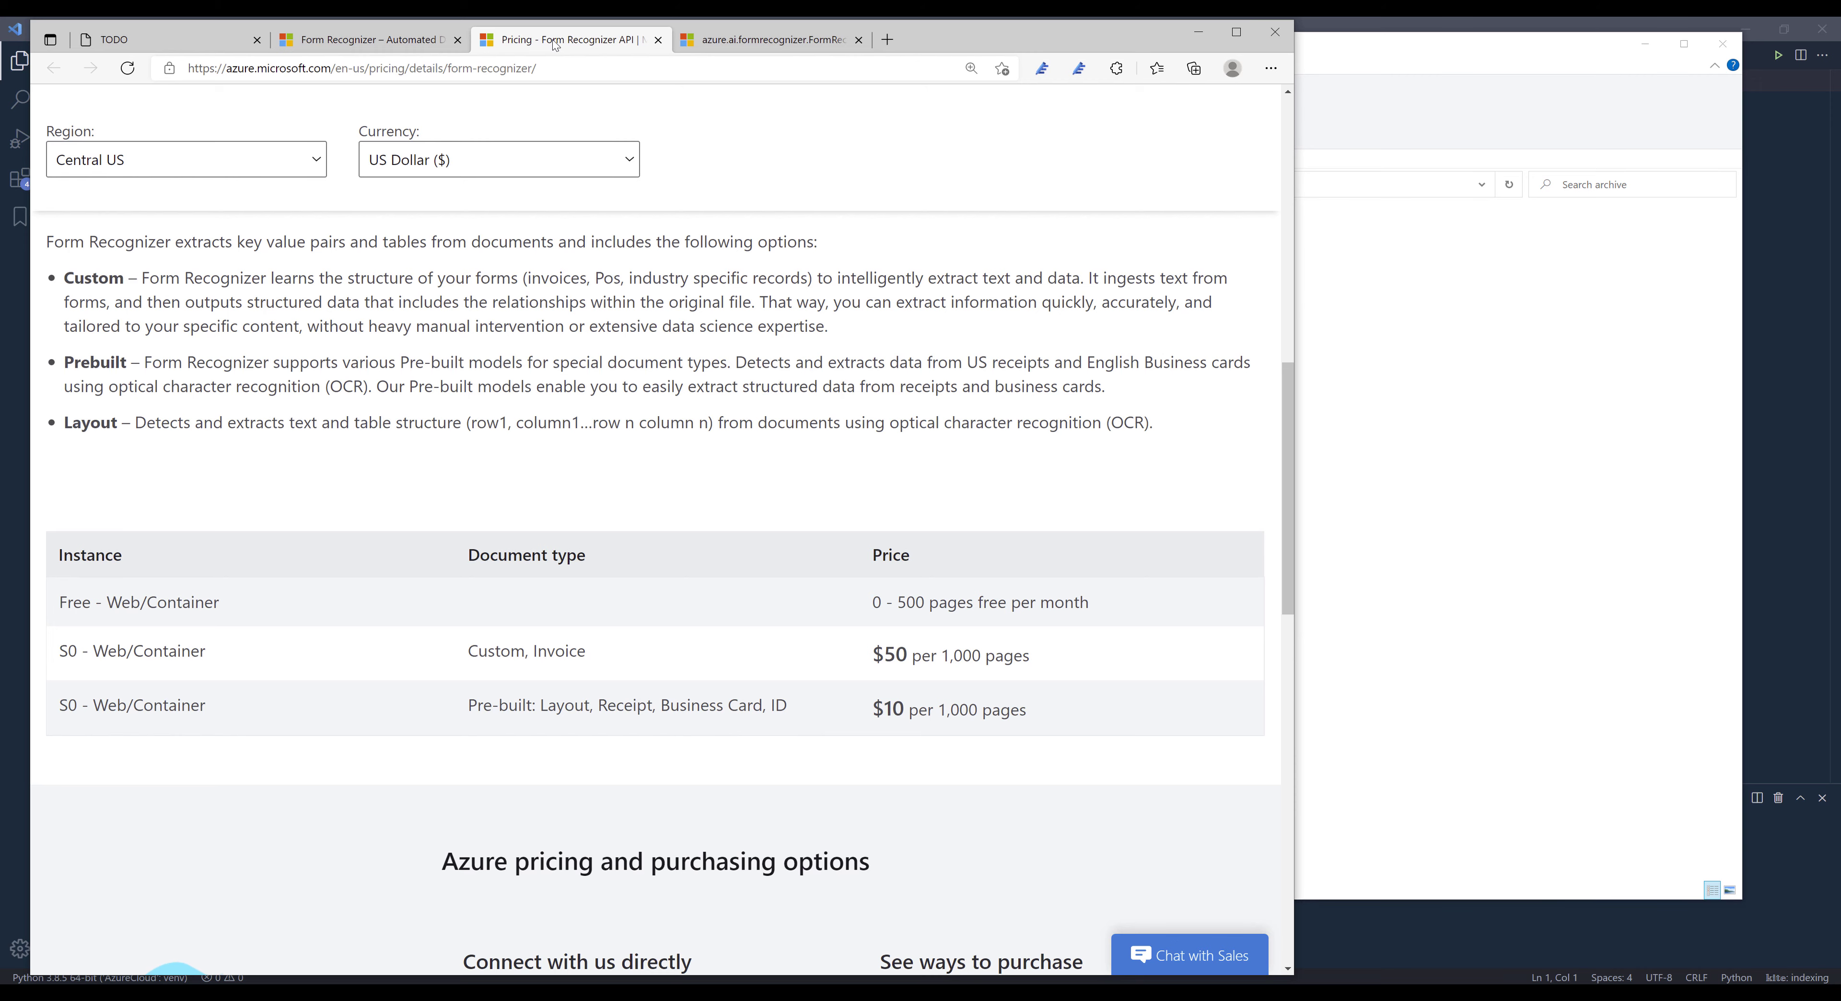
- Enlarge the TODO page and review the list of planned extraction examples
{"action": "left_click", "coordinate": [181, 42]}
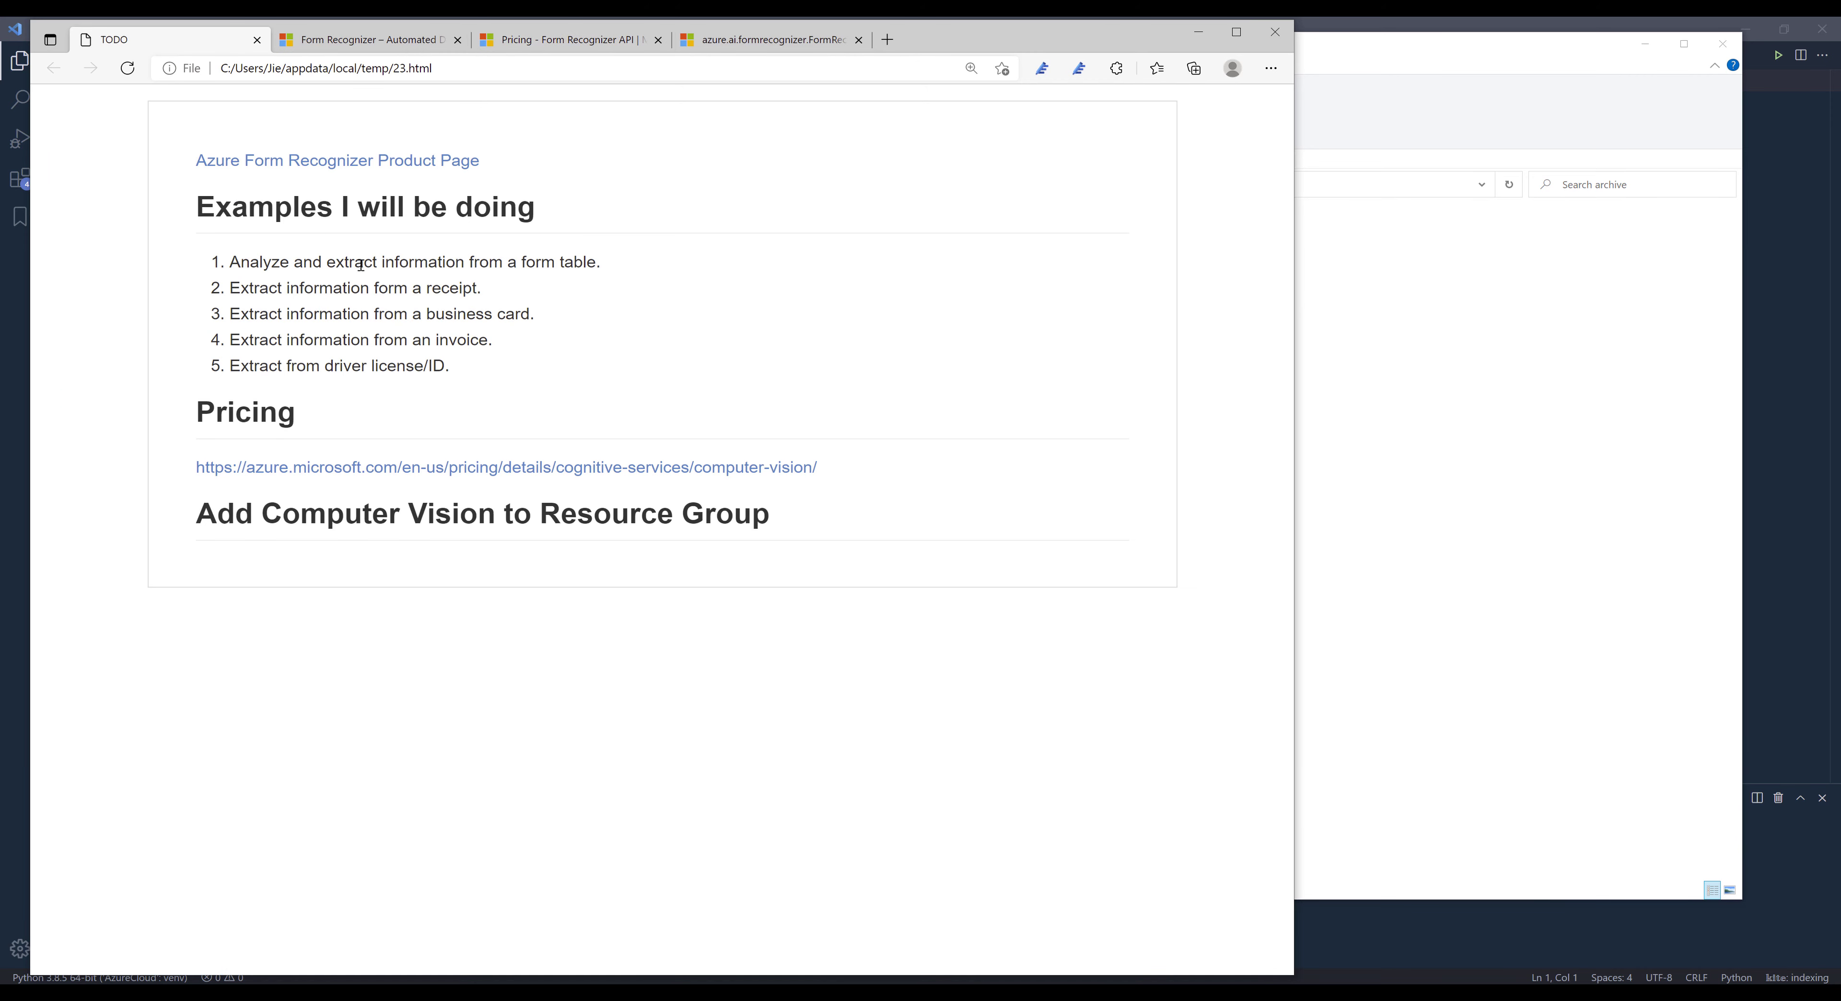
{"action": "key", "text": "ctrl+plus"}
{"action": "key", "text": "ctrl+plus"}
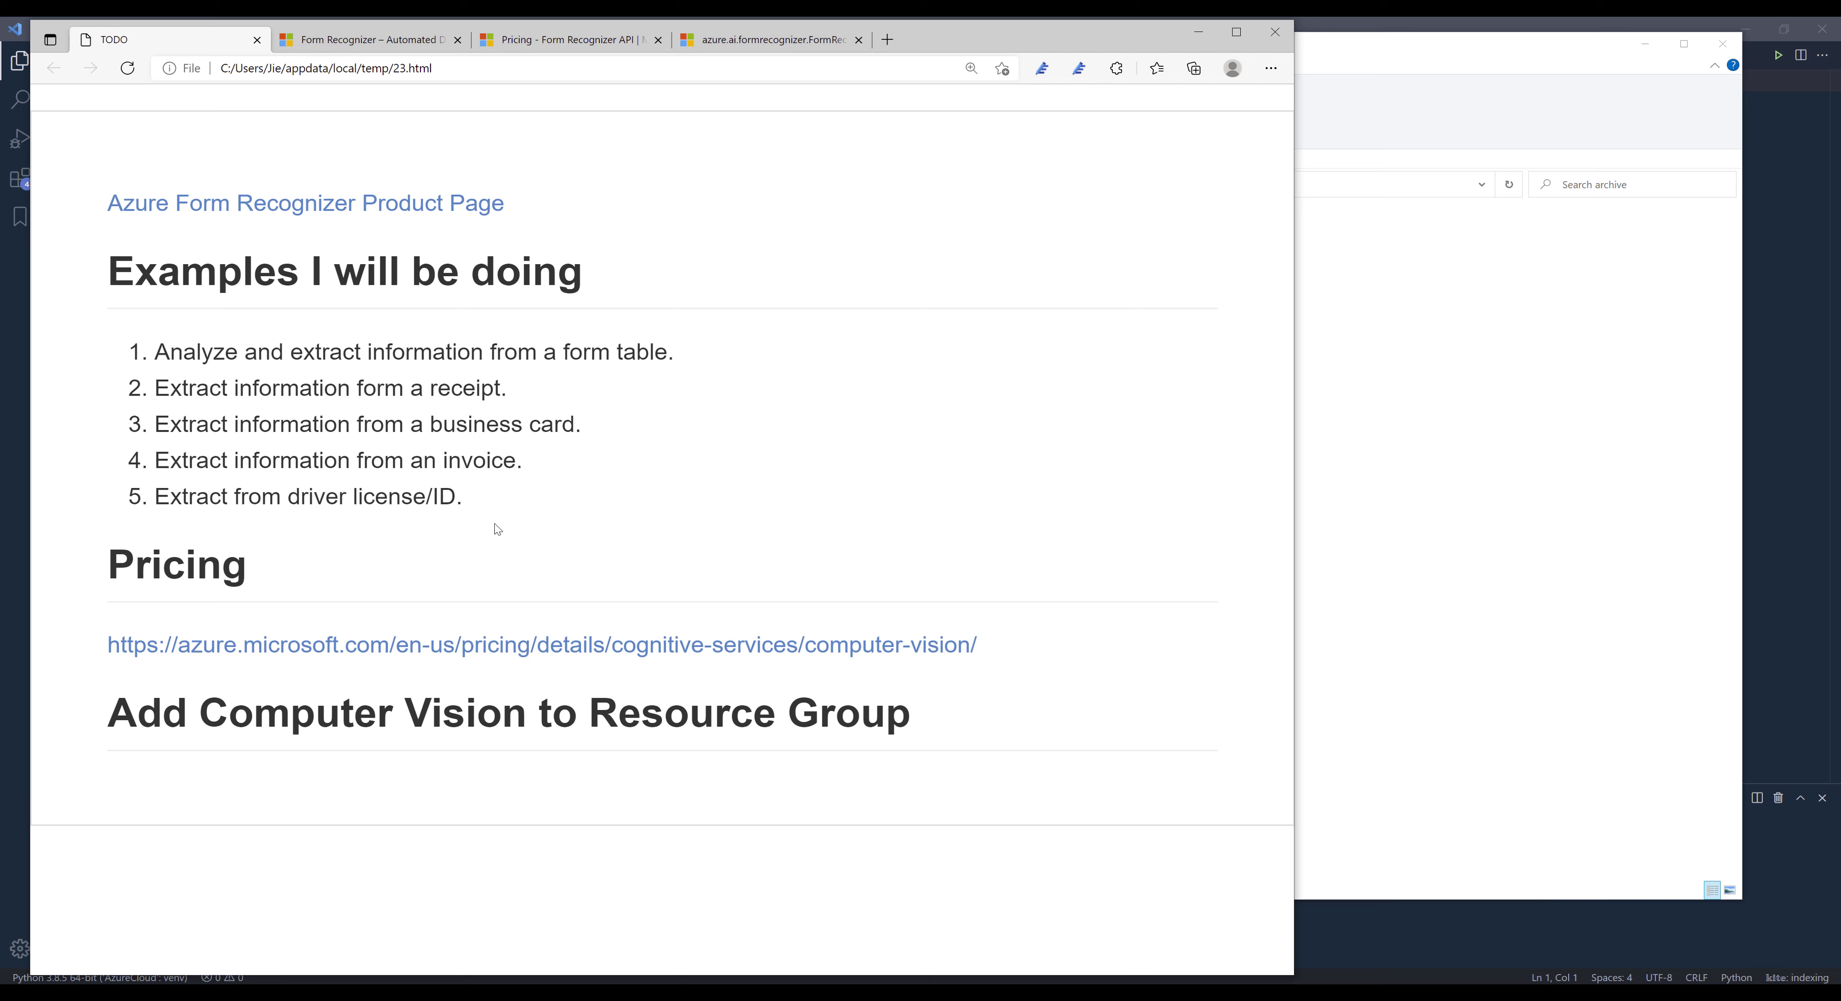
{"action": "left_click_drag", "start_coordinate": [498, 511], "coordinate": [405, 461]}
{"action": "left_click_drag", "start_coordinate": [166, 404], "coordinate": [86, 366]}
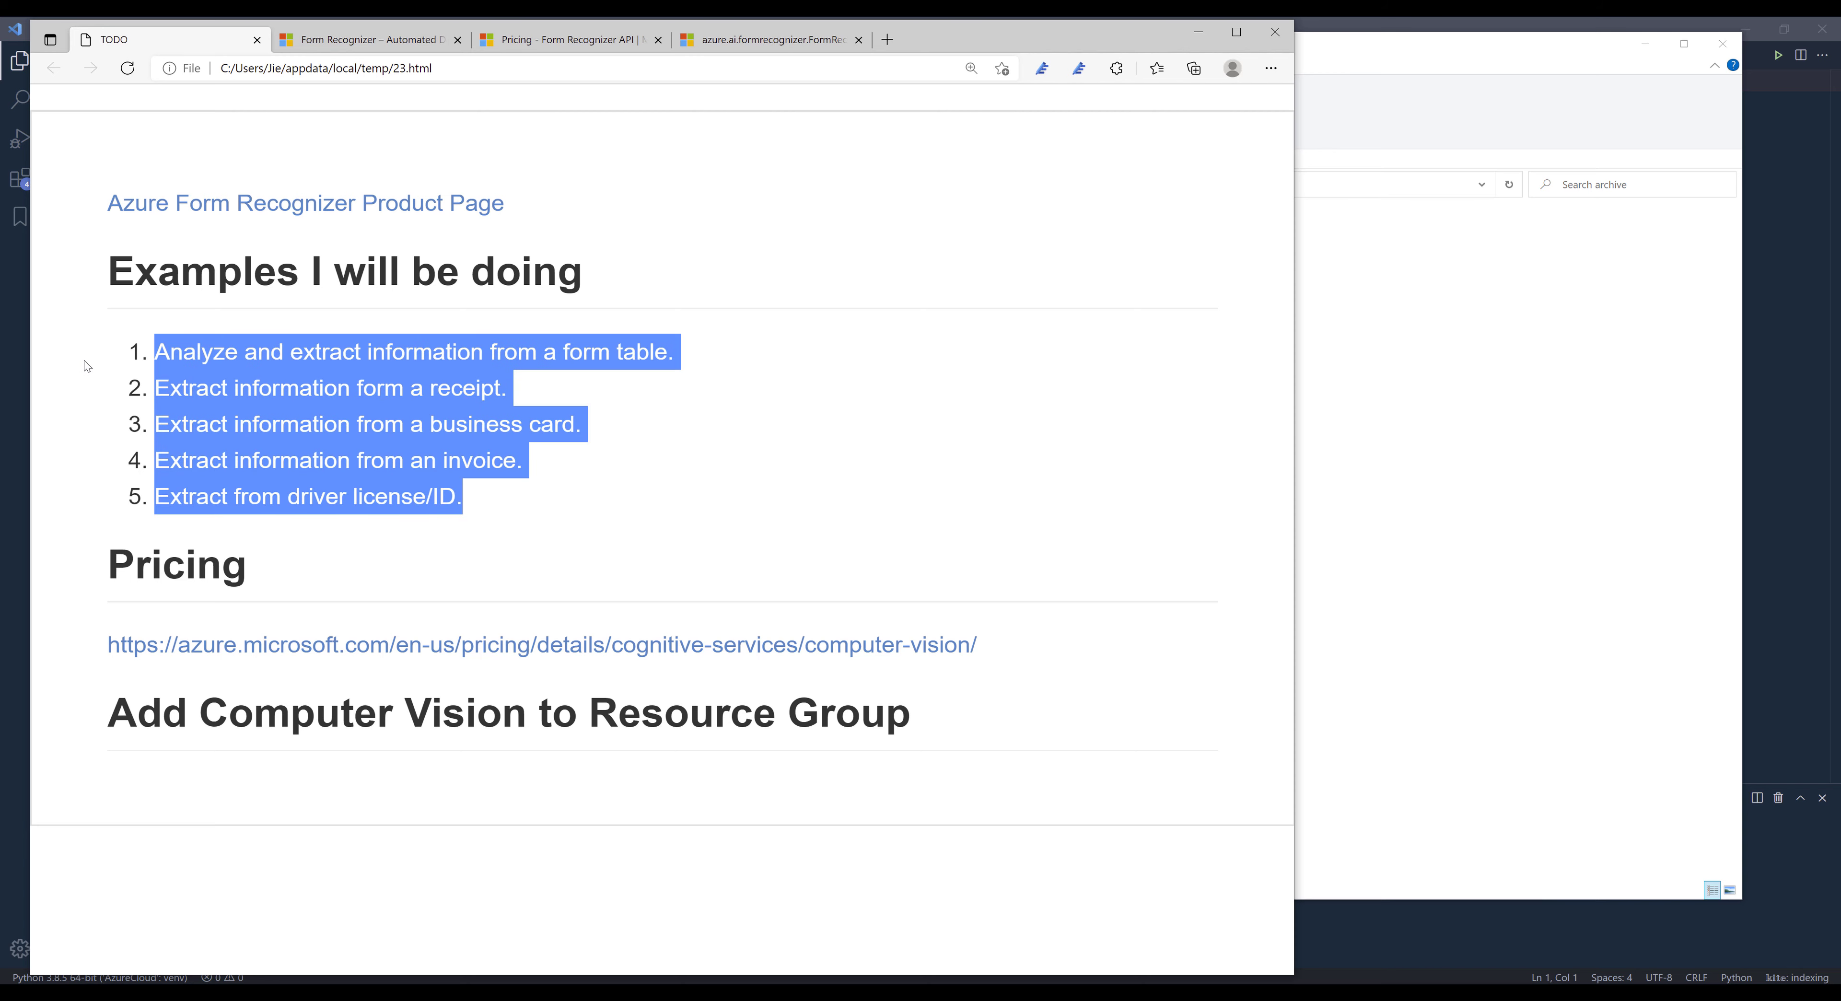
{"action": "left_click", "coordinate": [545, 515]}
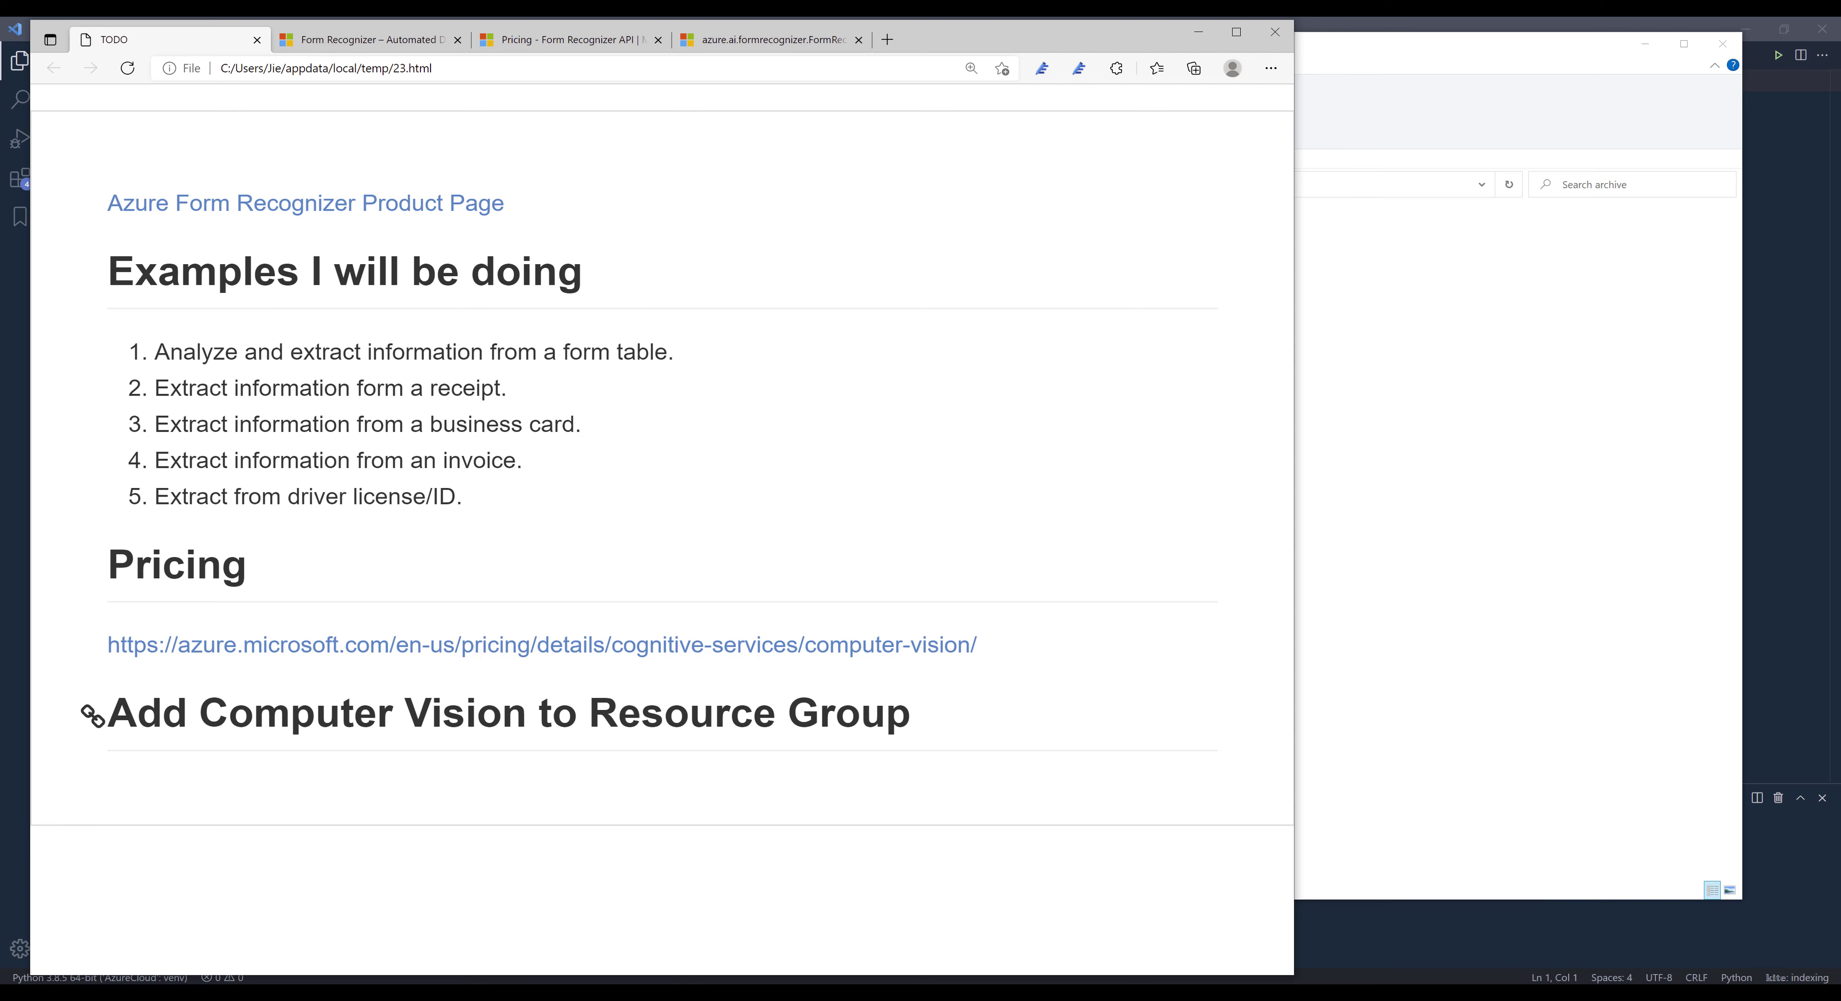
- Switch to the Azure portal, find the Form recognizers service and start creating a new resource
{"action": "key", "text": "alt+Tab"}
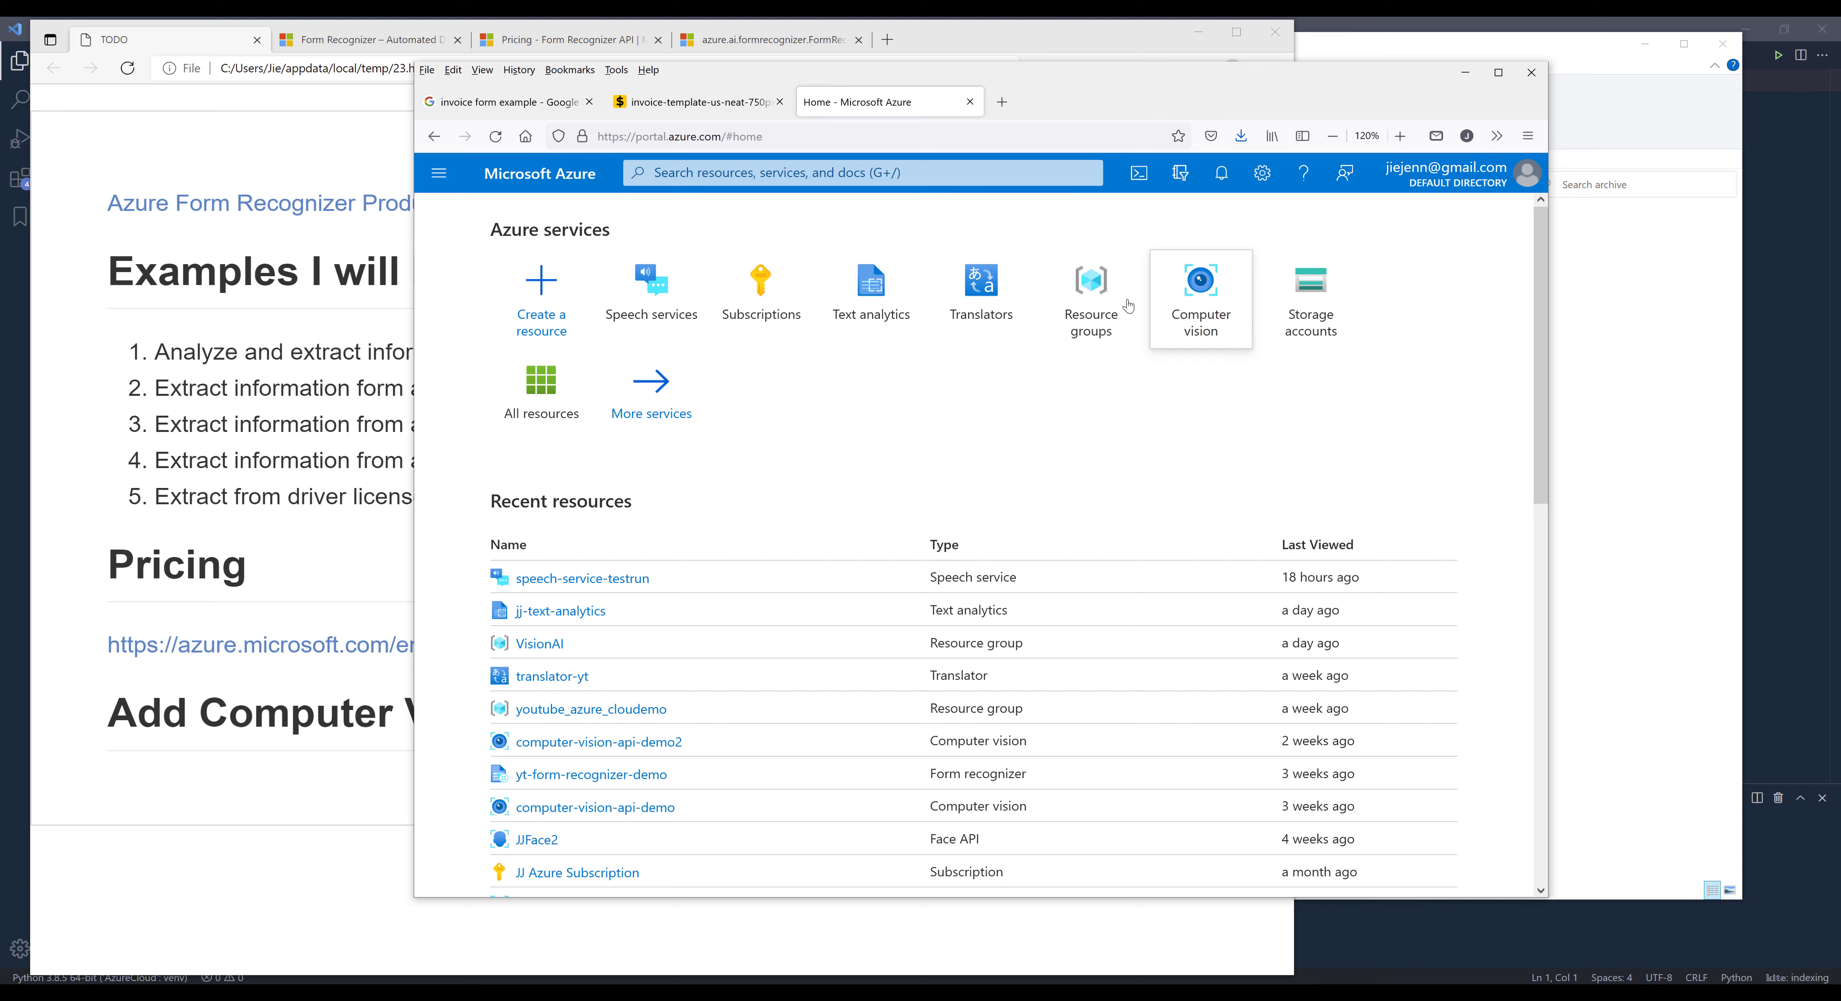
{"action": "left_click", "coordinate": [906, 176]}
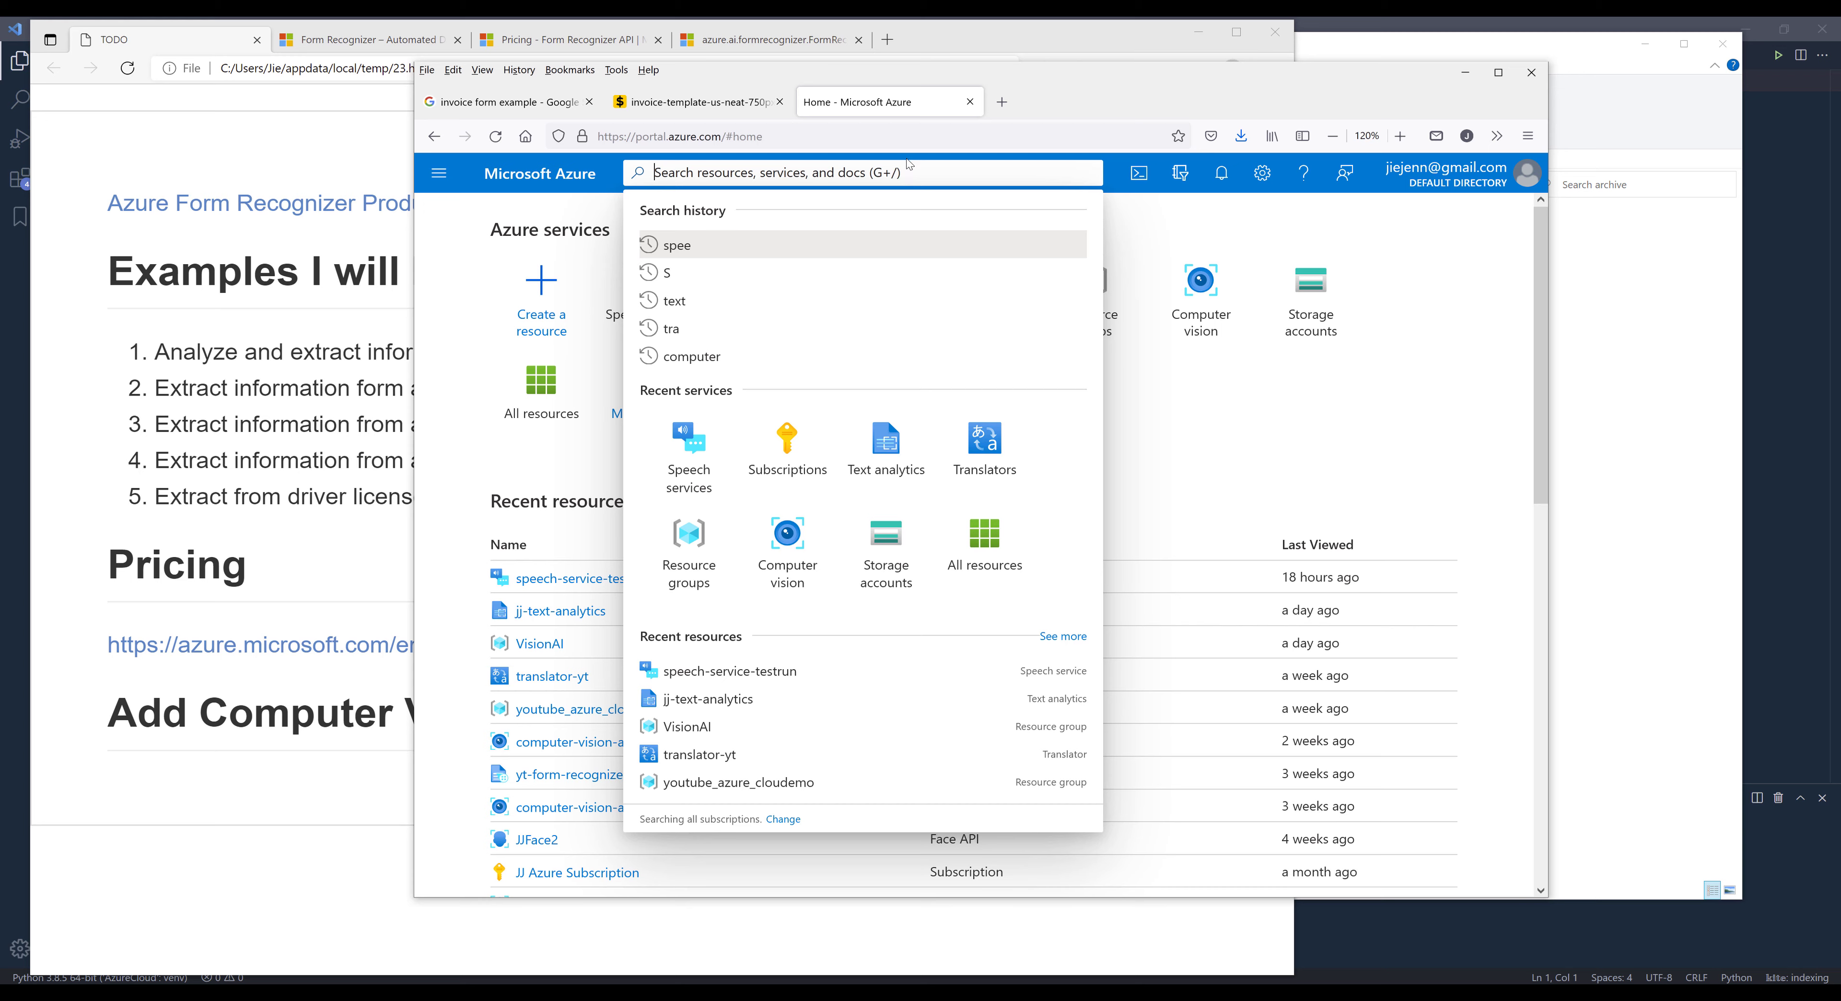
{"action": "type", "text": "form r"}
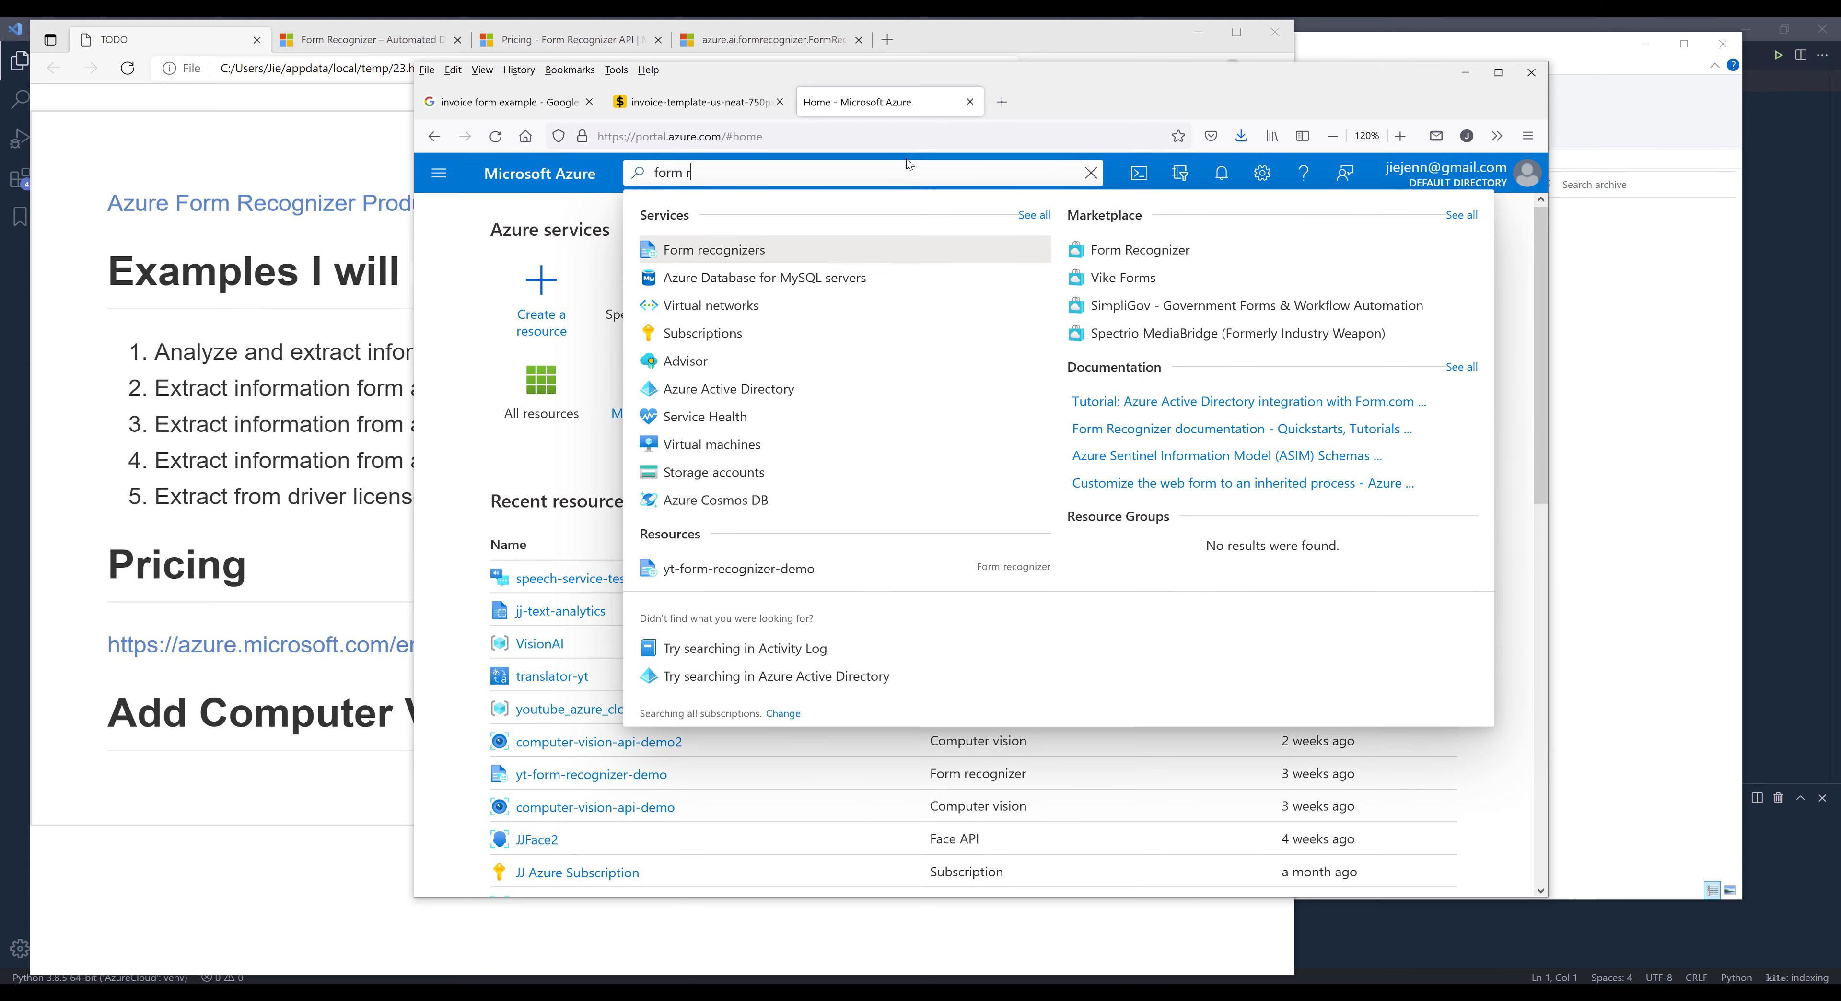
{"action": "left_click", "coordinate": [705, 250]}
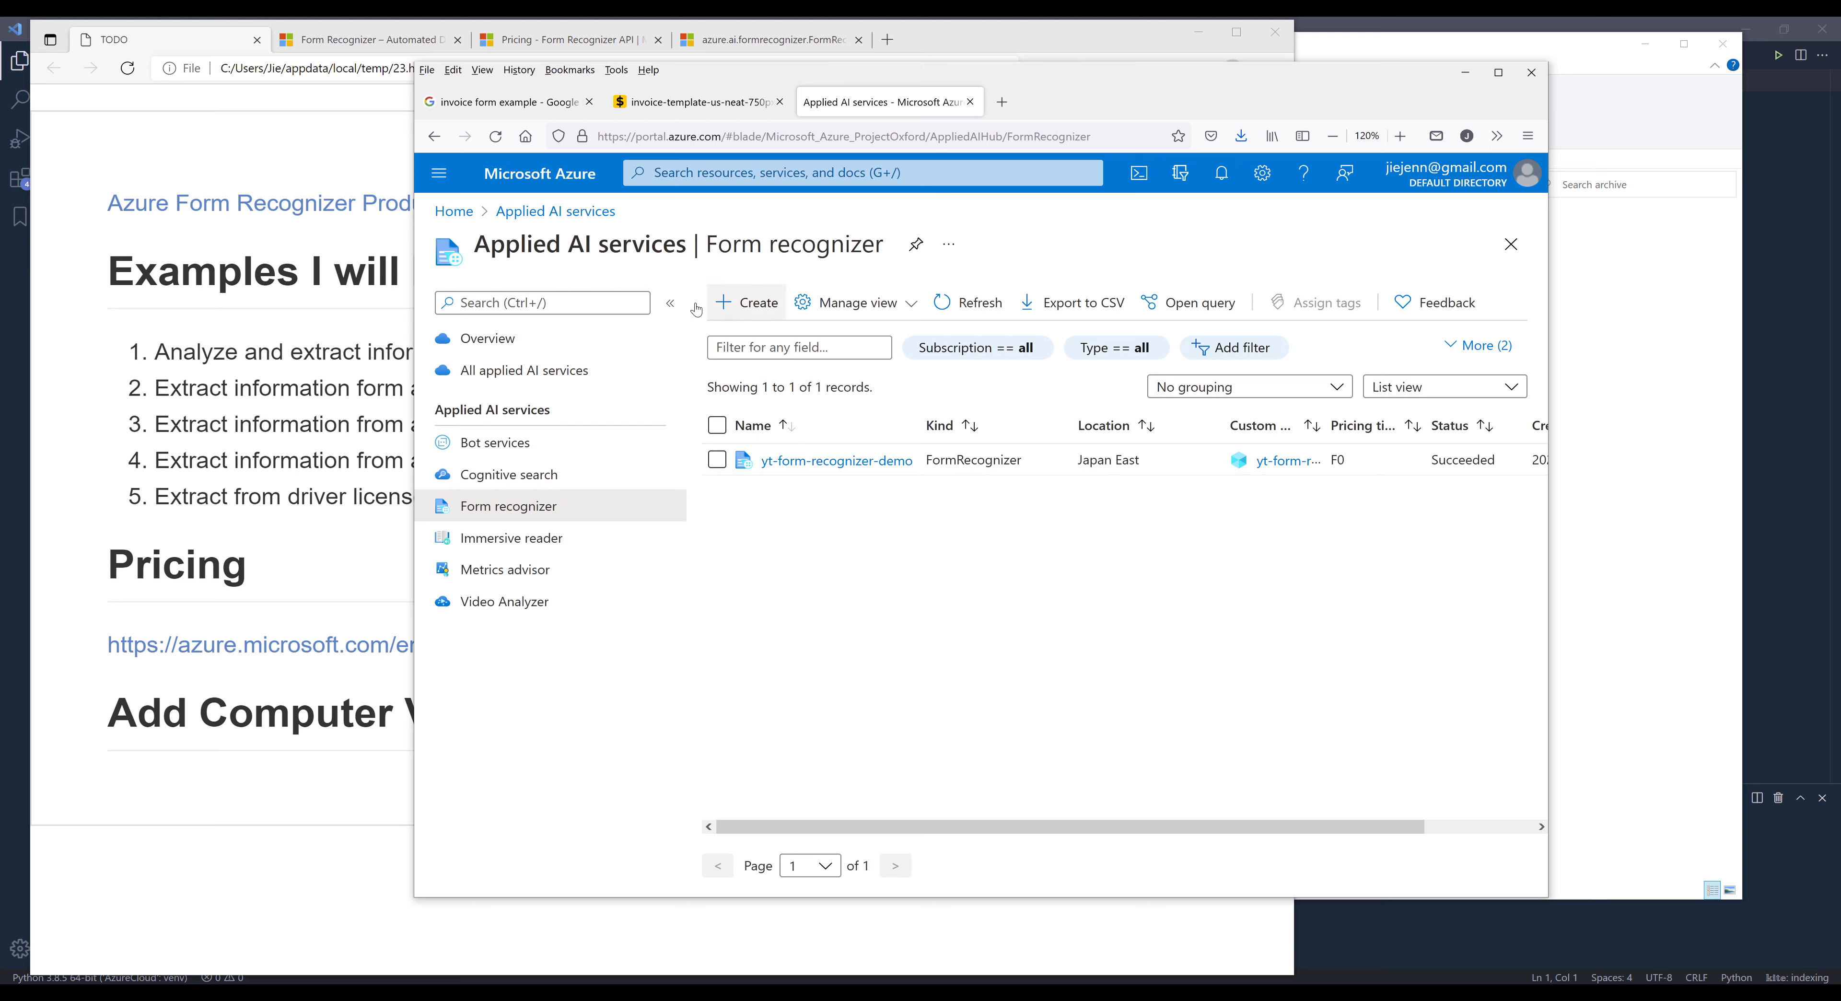
{"action": "left_click", "coordinate": [758, 309]}
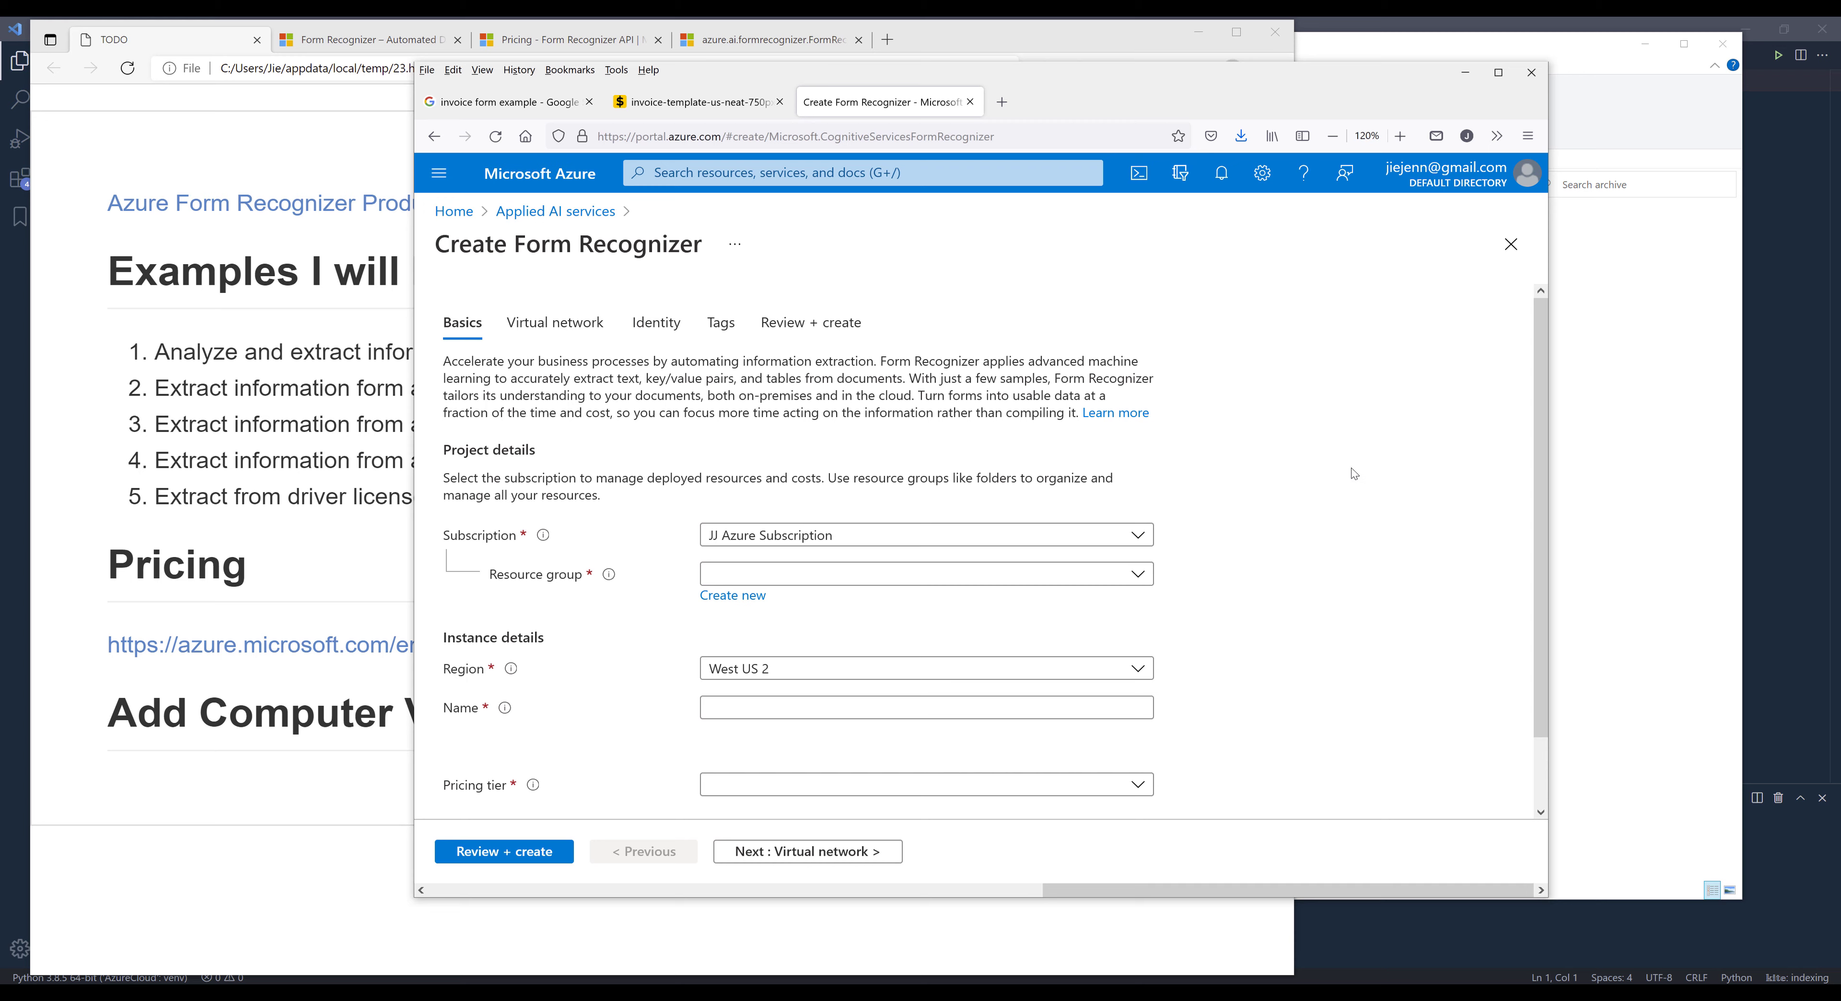
- Assign the new Form Recognizer to resource group youtube_azure_cloudemo and set its region to Japan East
{"action": "left_click", "coordinate": [836, 576]}
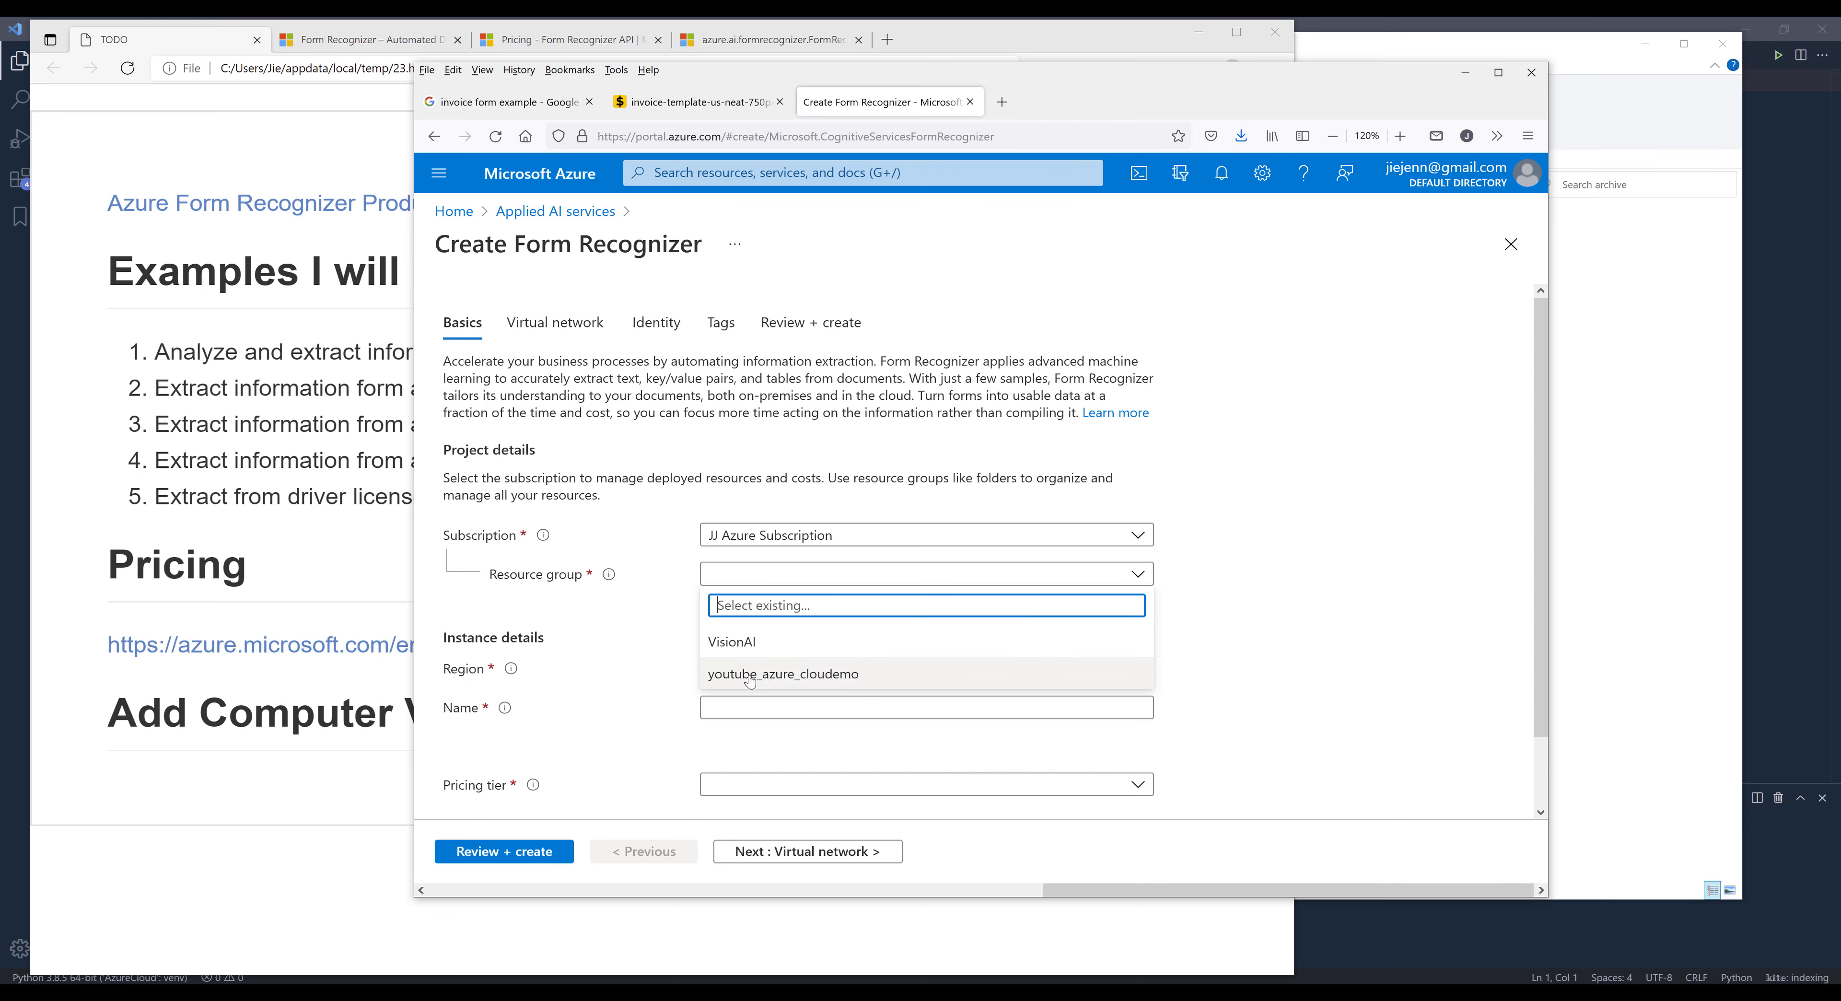
{"action": "left_click", "coordinate": [793, 680]}
{"action": "scroll", "coordinate": [1302, 637], "scroll_direction": "down", "scroll_amount": 1}
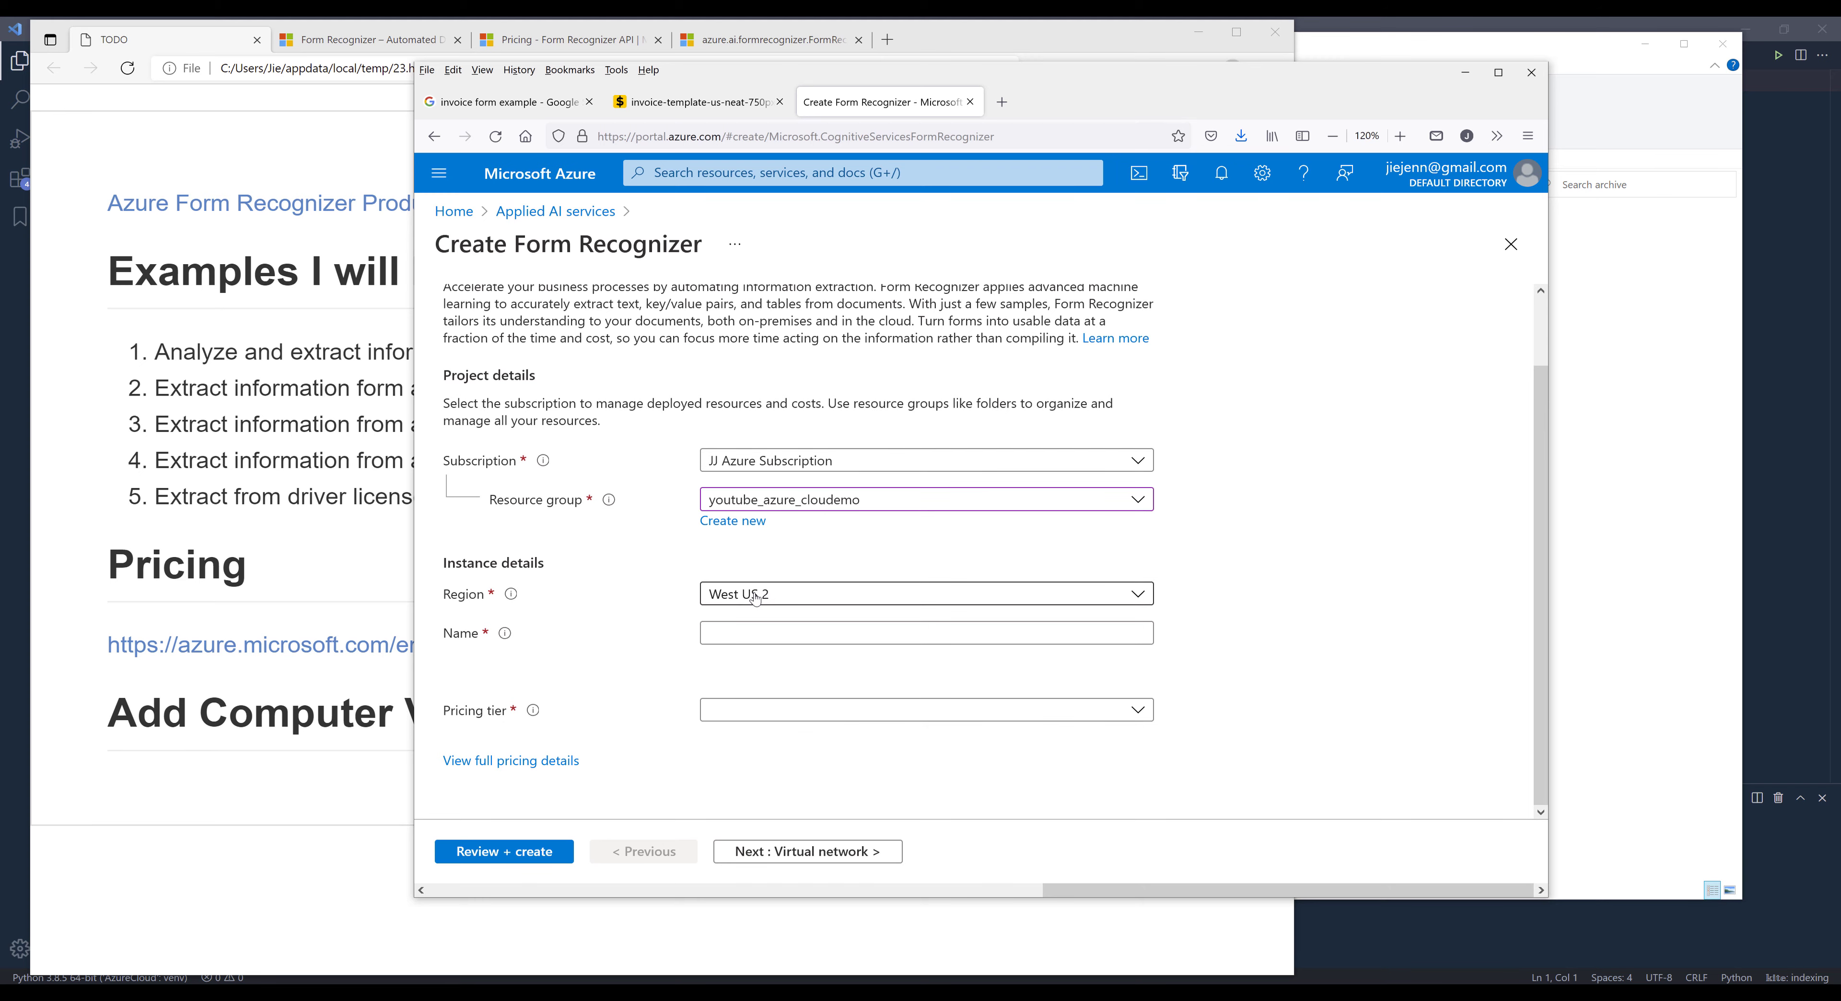
{"action": "left_click", "coordinate": [772, 599]}
{"action": "scroll", "coordinate": [861, 438], "scroll_direction": "up", "scroll_amount": 2}
{"action": "scroll", "coordinate": [861, 438], "scroll_direction": "up", "scroll_amount": 5}
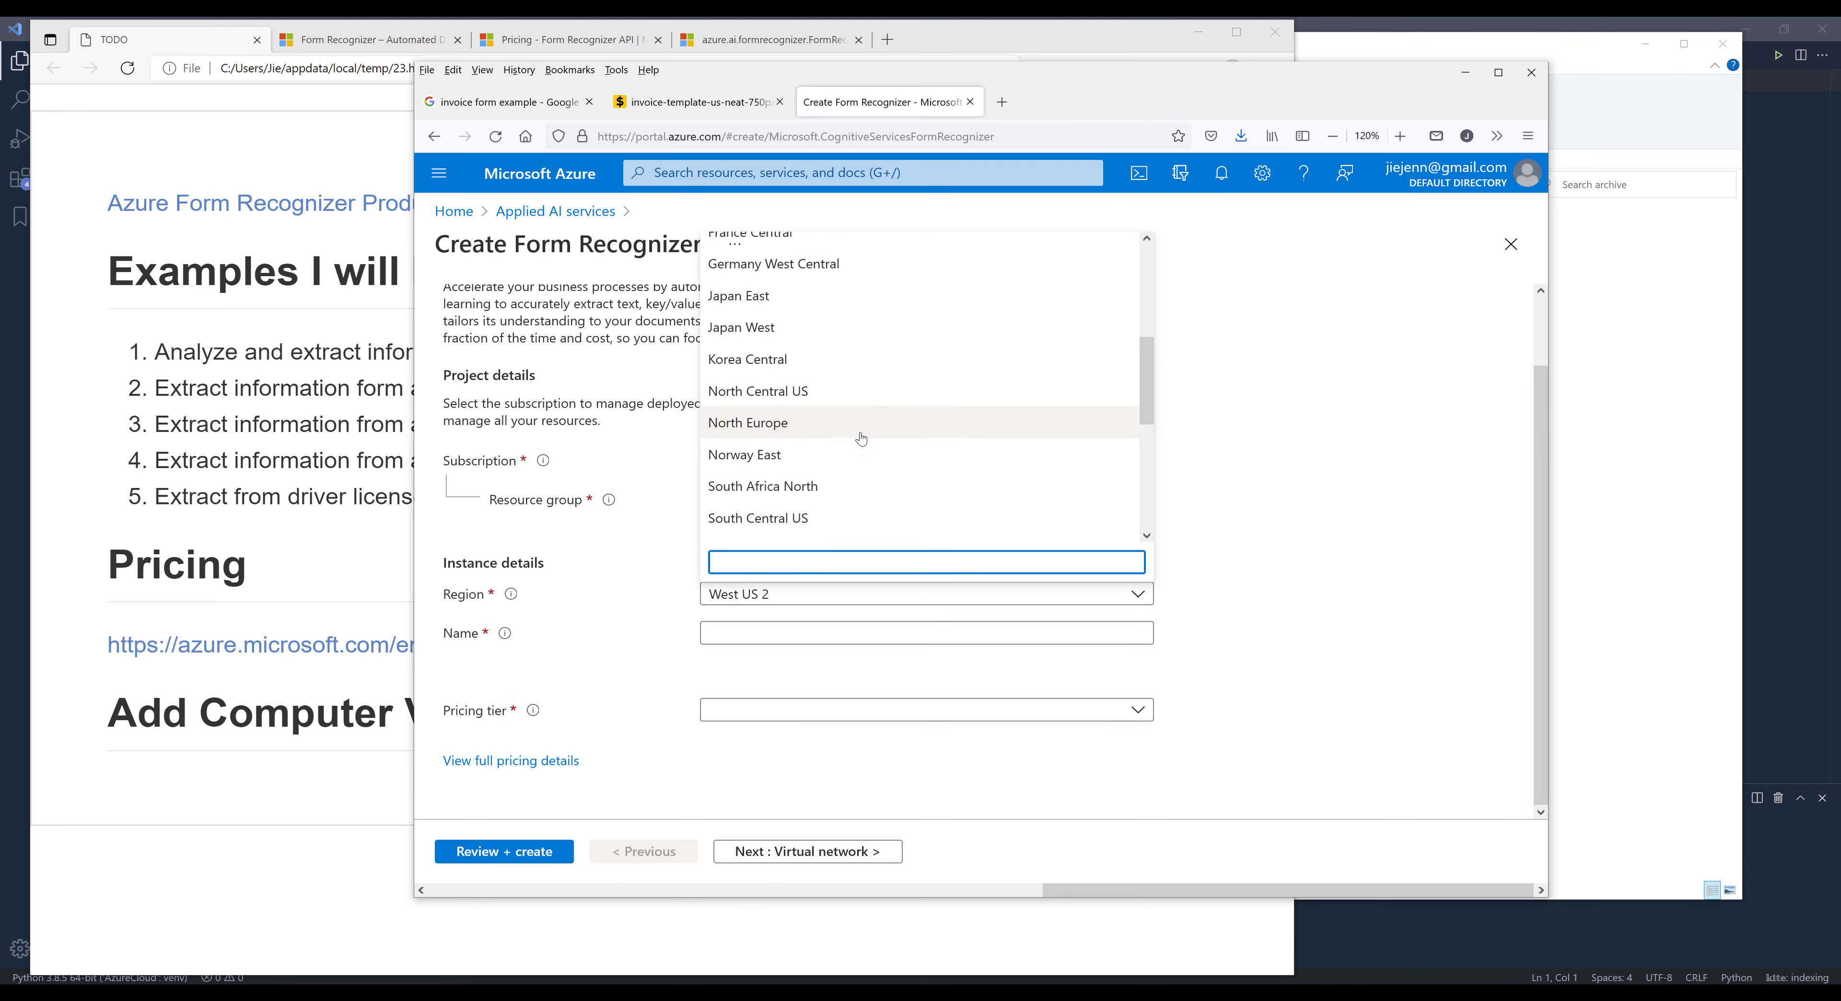
{"action": "left_click", "coordinate": [861, 502]}
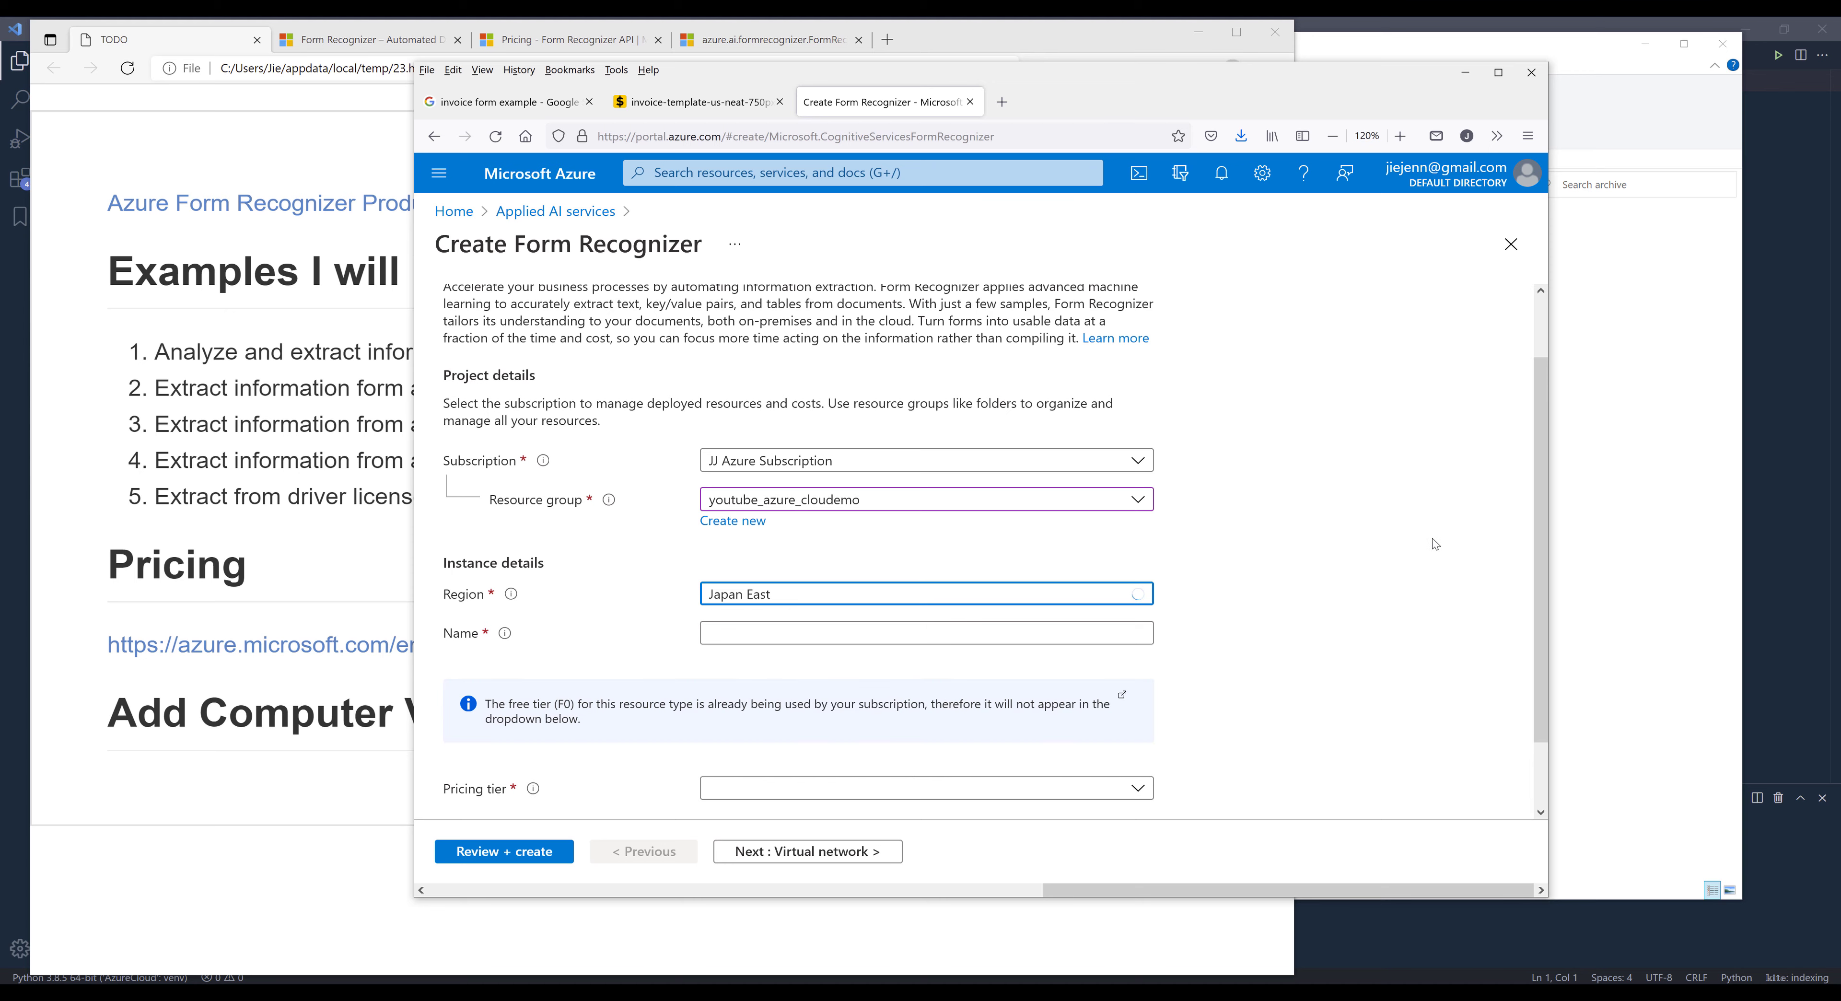
- Name the Form Recognizer jj-clouddemo-form-recognizer and set its pricing tier to Standard S0 (1 Call per minute for training API)
{"action": "scroll", "coordinate": [902, 485], "scroll_direction": "down", "scroll_amount": 1}
{"action": "left_click", "coordinate": [846, 548]}
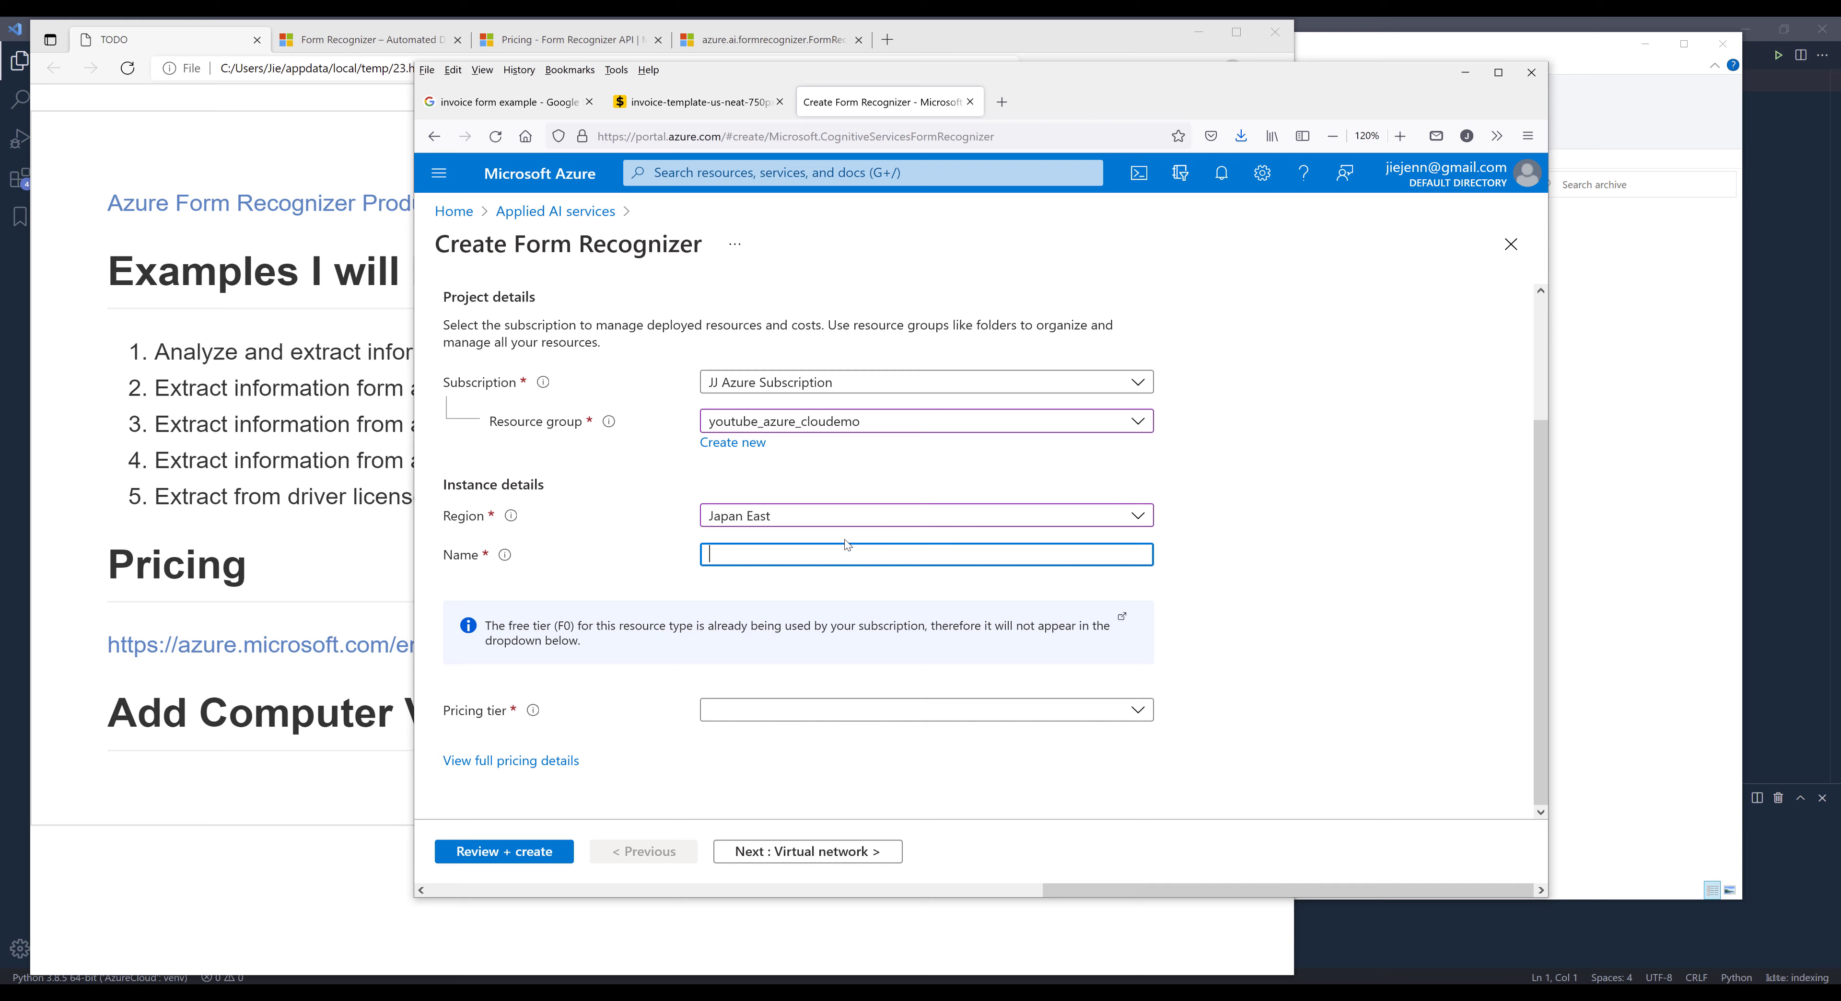
{"action": "type", "text": "jj-clouddemo-form-recognizer"}
{"action": "left_click", "coordinate": [926, 712]}
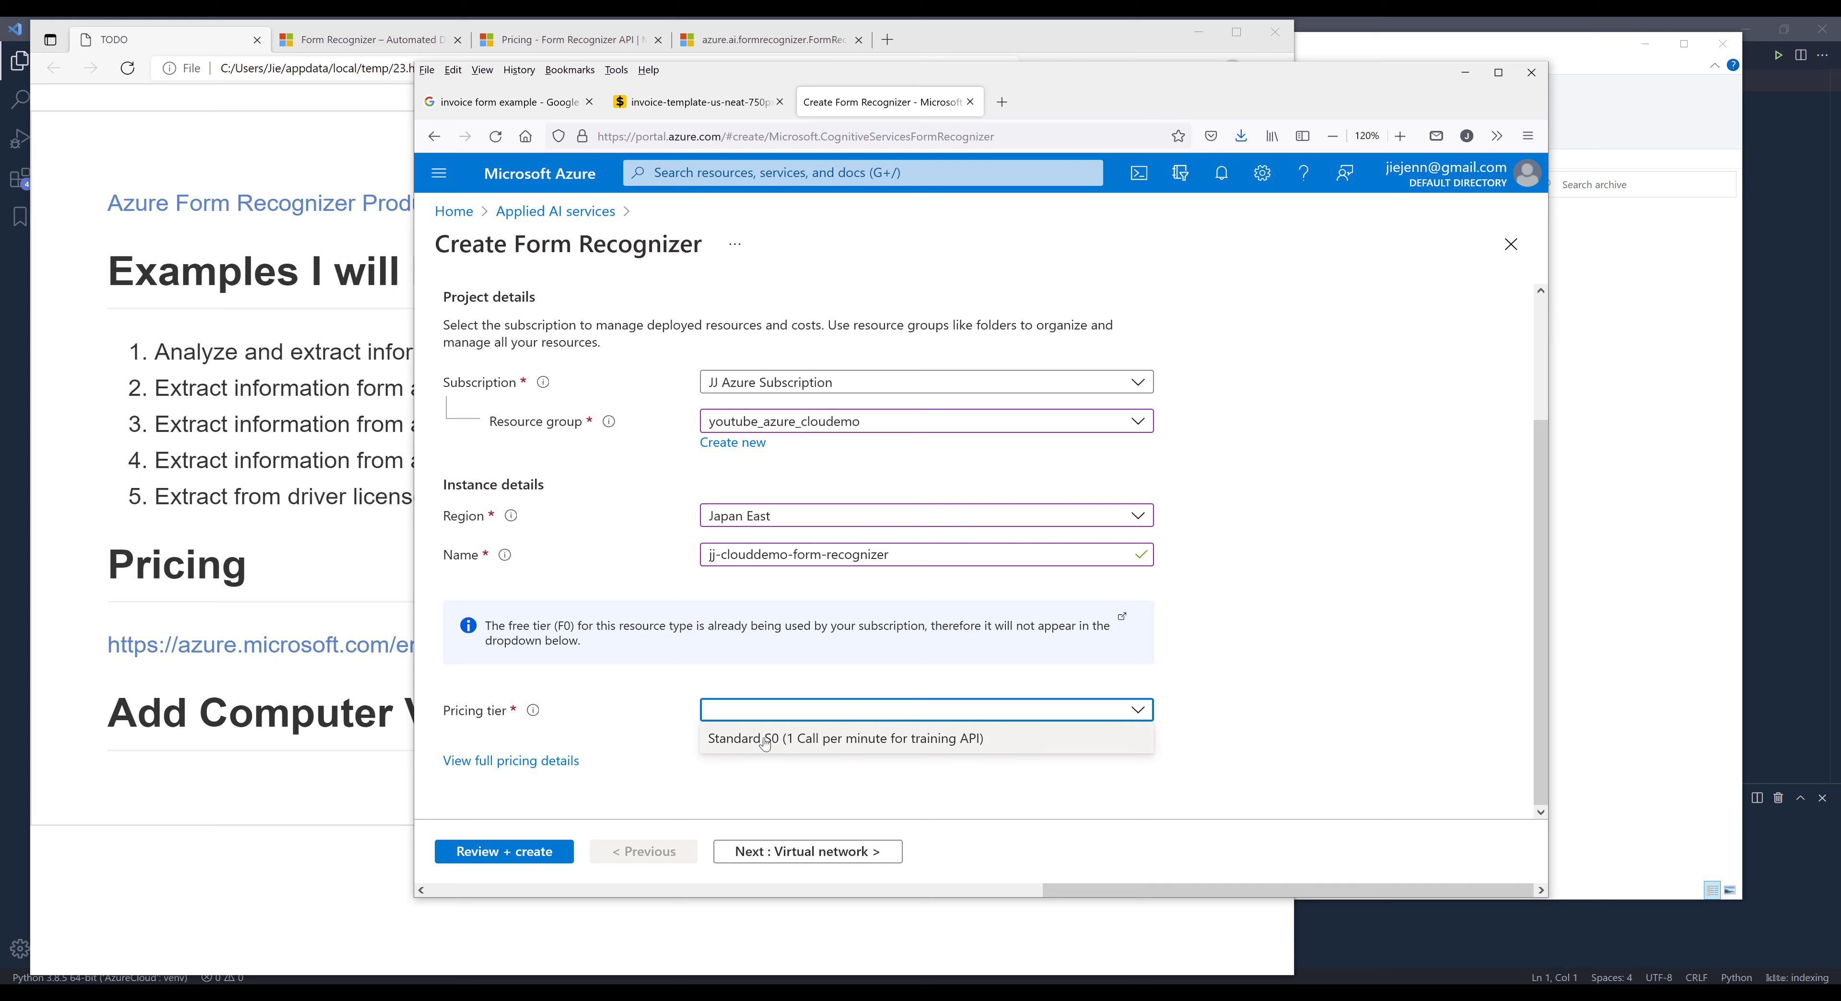
{"action": "left_click", "coordinate": [789, 740]}
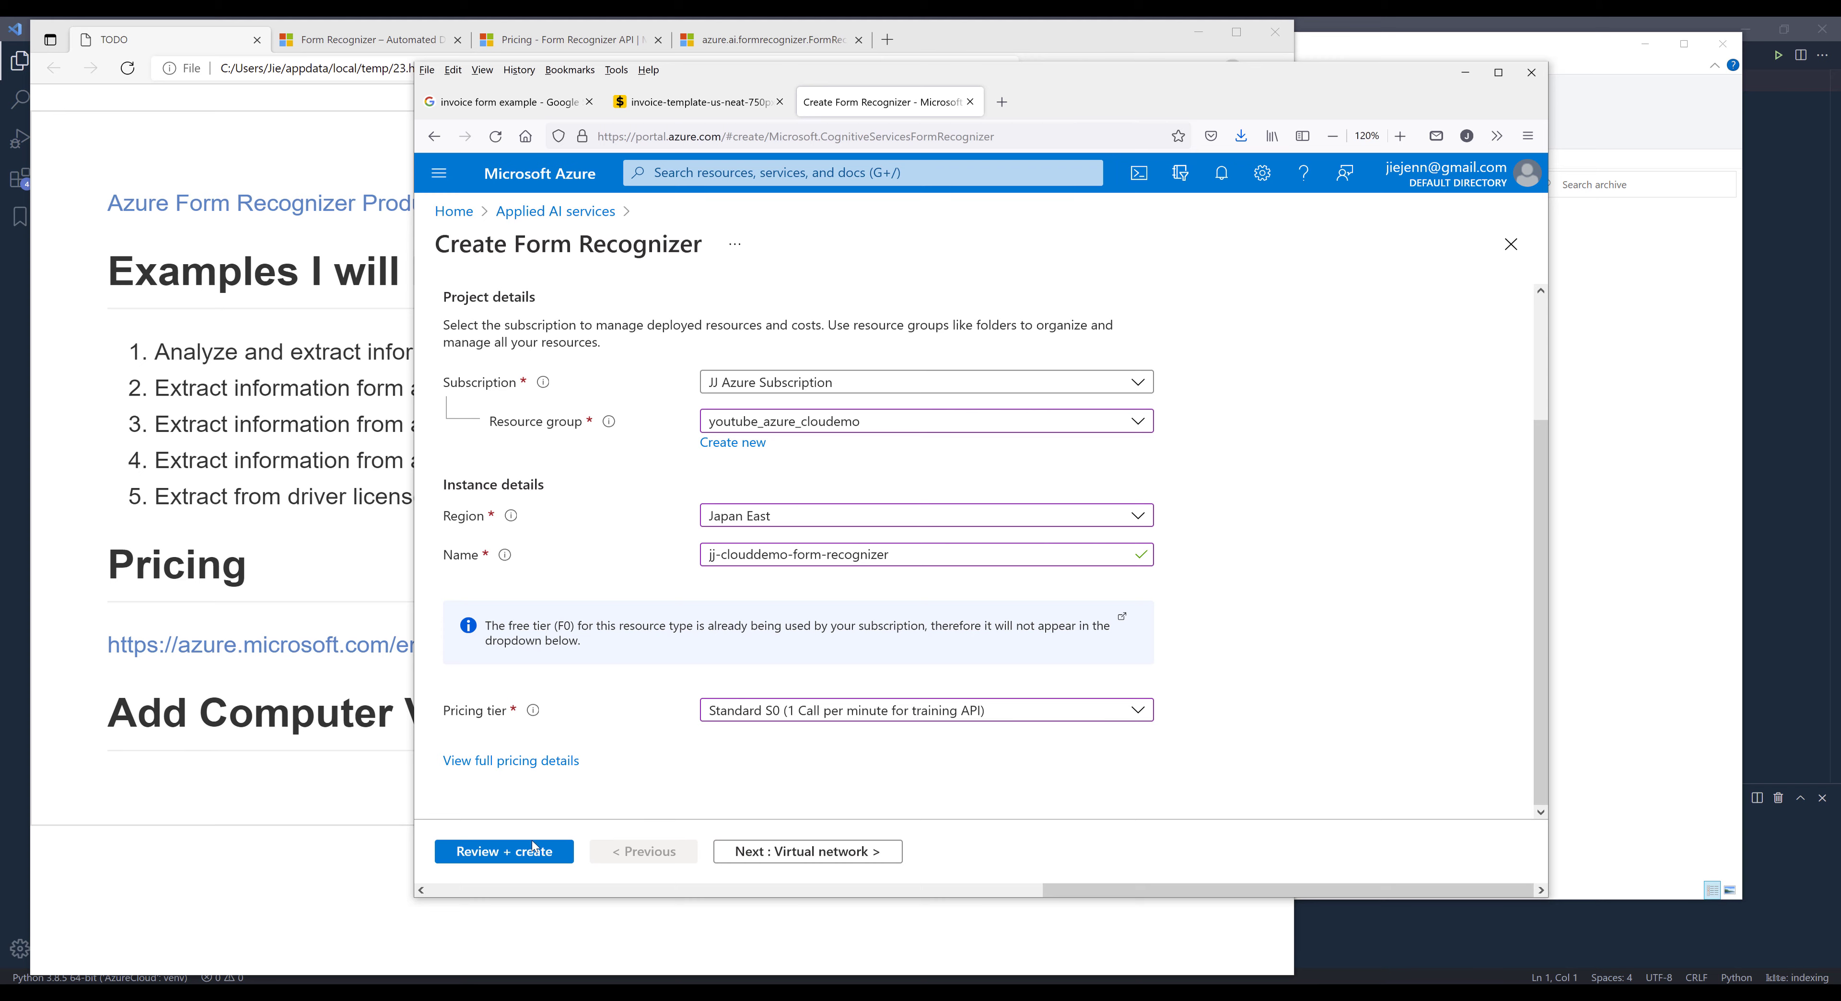
- Review the configuration, create the Form Recognizer resource and open it once deployed
{"action": "left_click", "coordinate": [483, 854]}
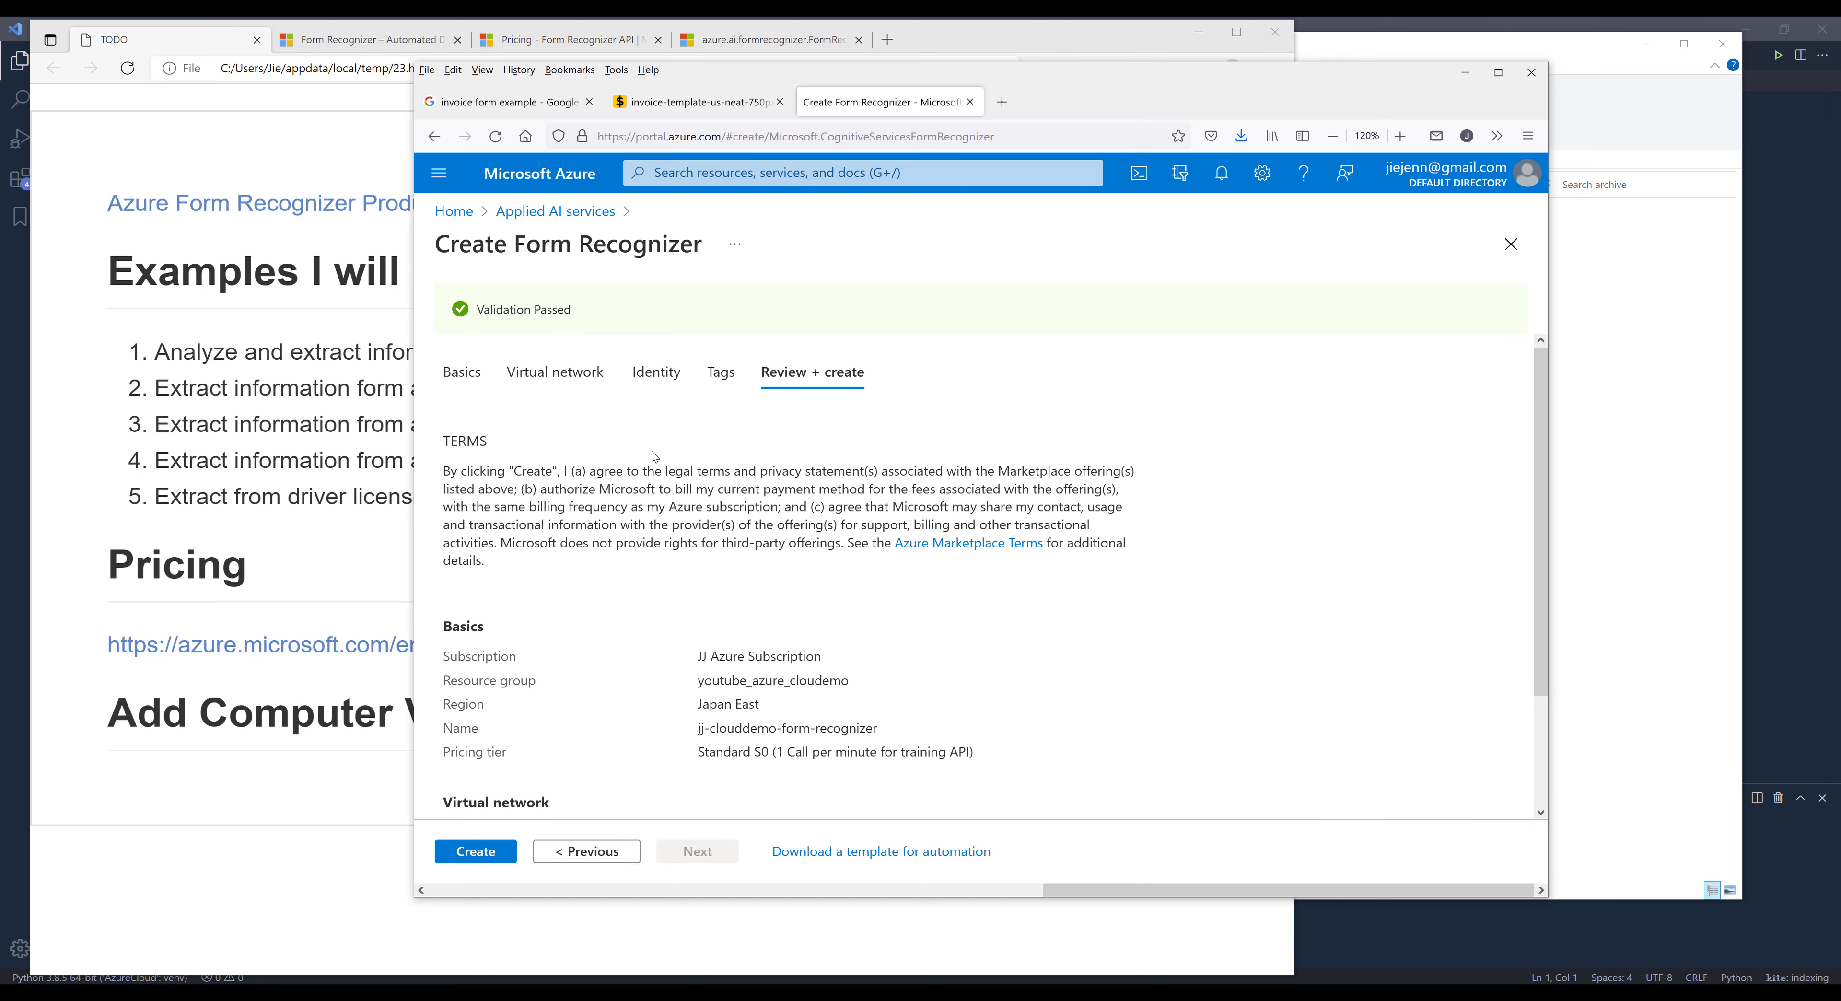
{"action": "scroll", "coordinate": [581, 456], "scroll_direction": "down", "scroll_amount": 2}
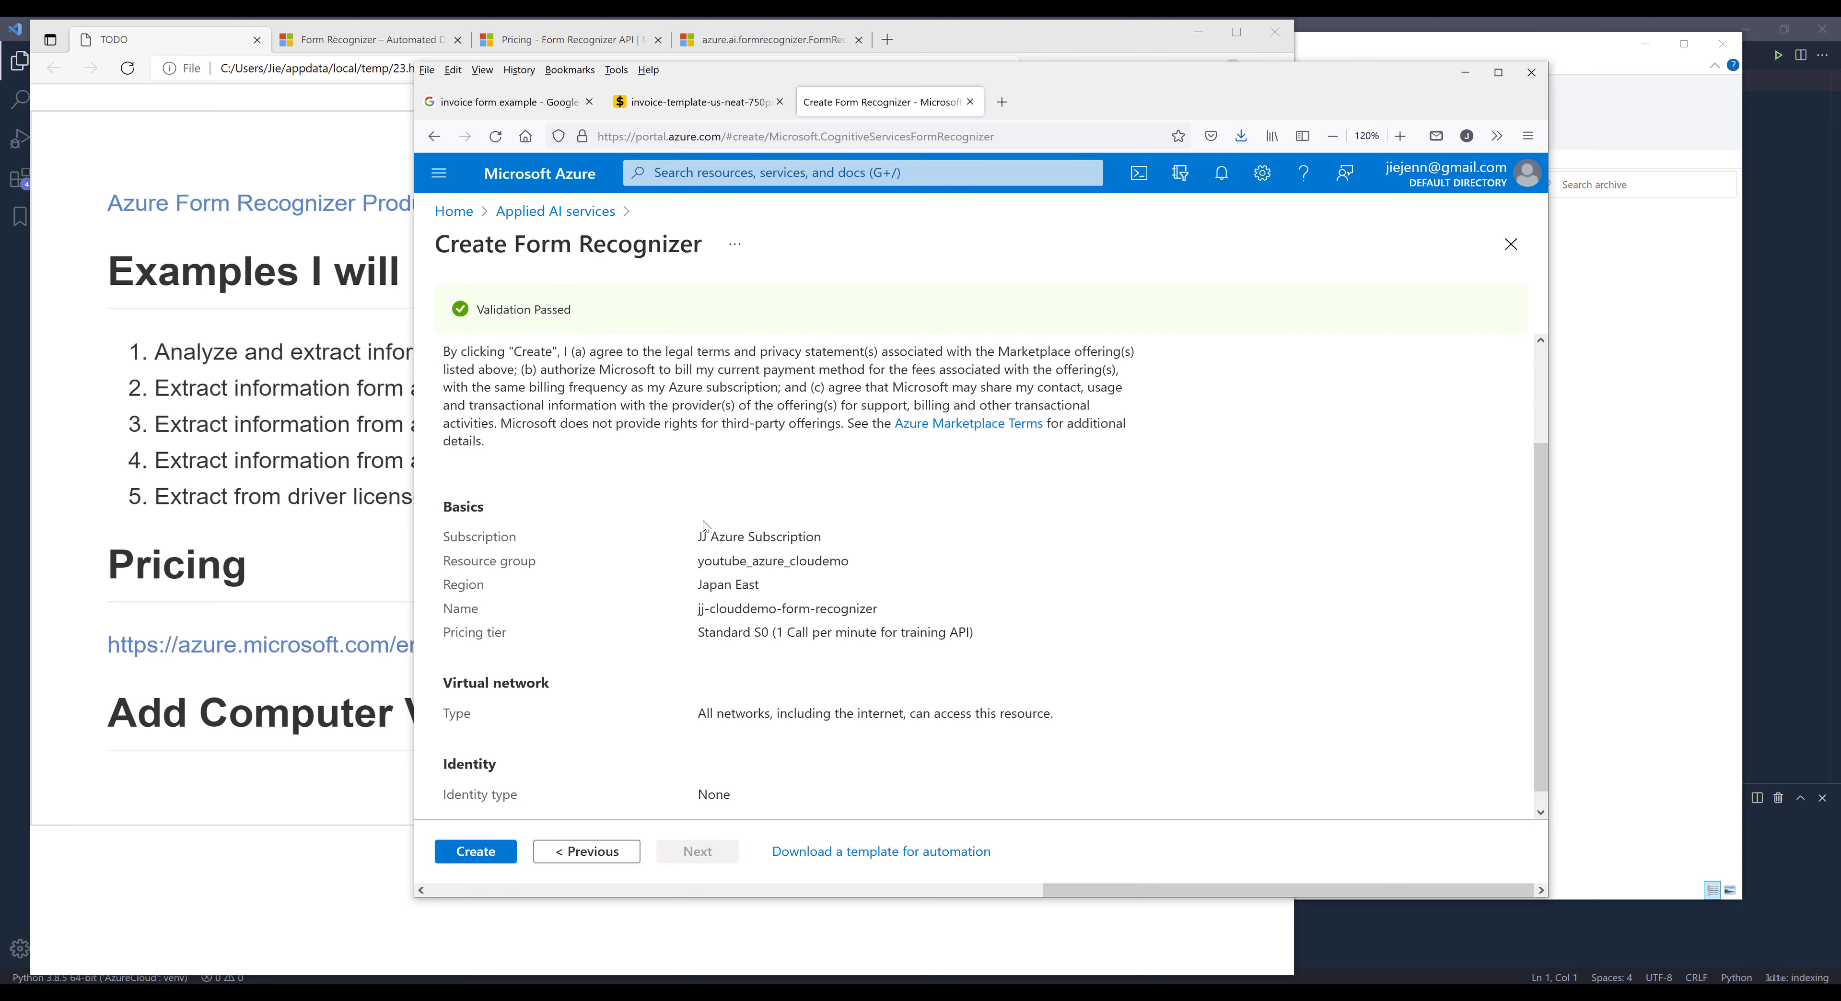
{"action": "left_click", "coordinate": [475, 851]}
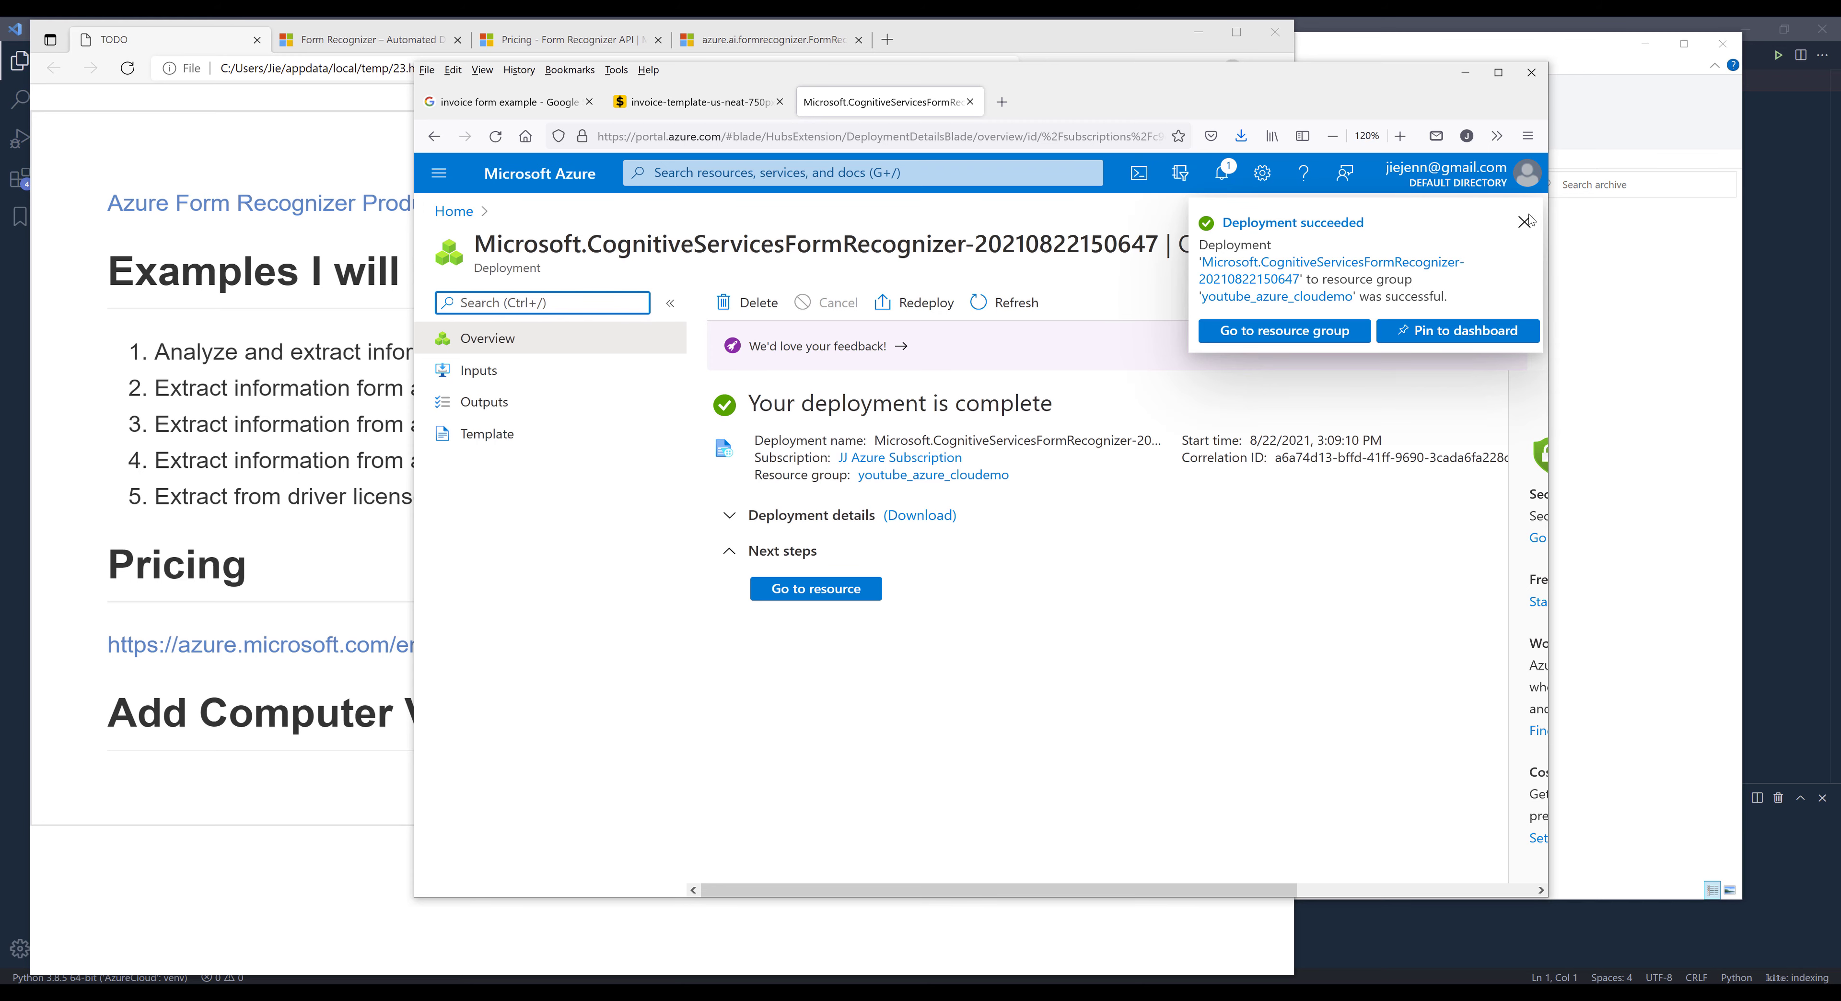
{"action": "left_click", "coordinate": [833, 590]}
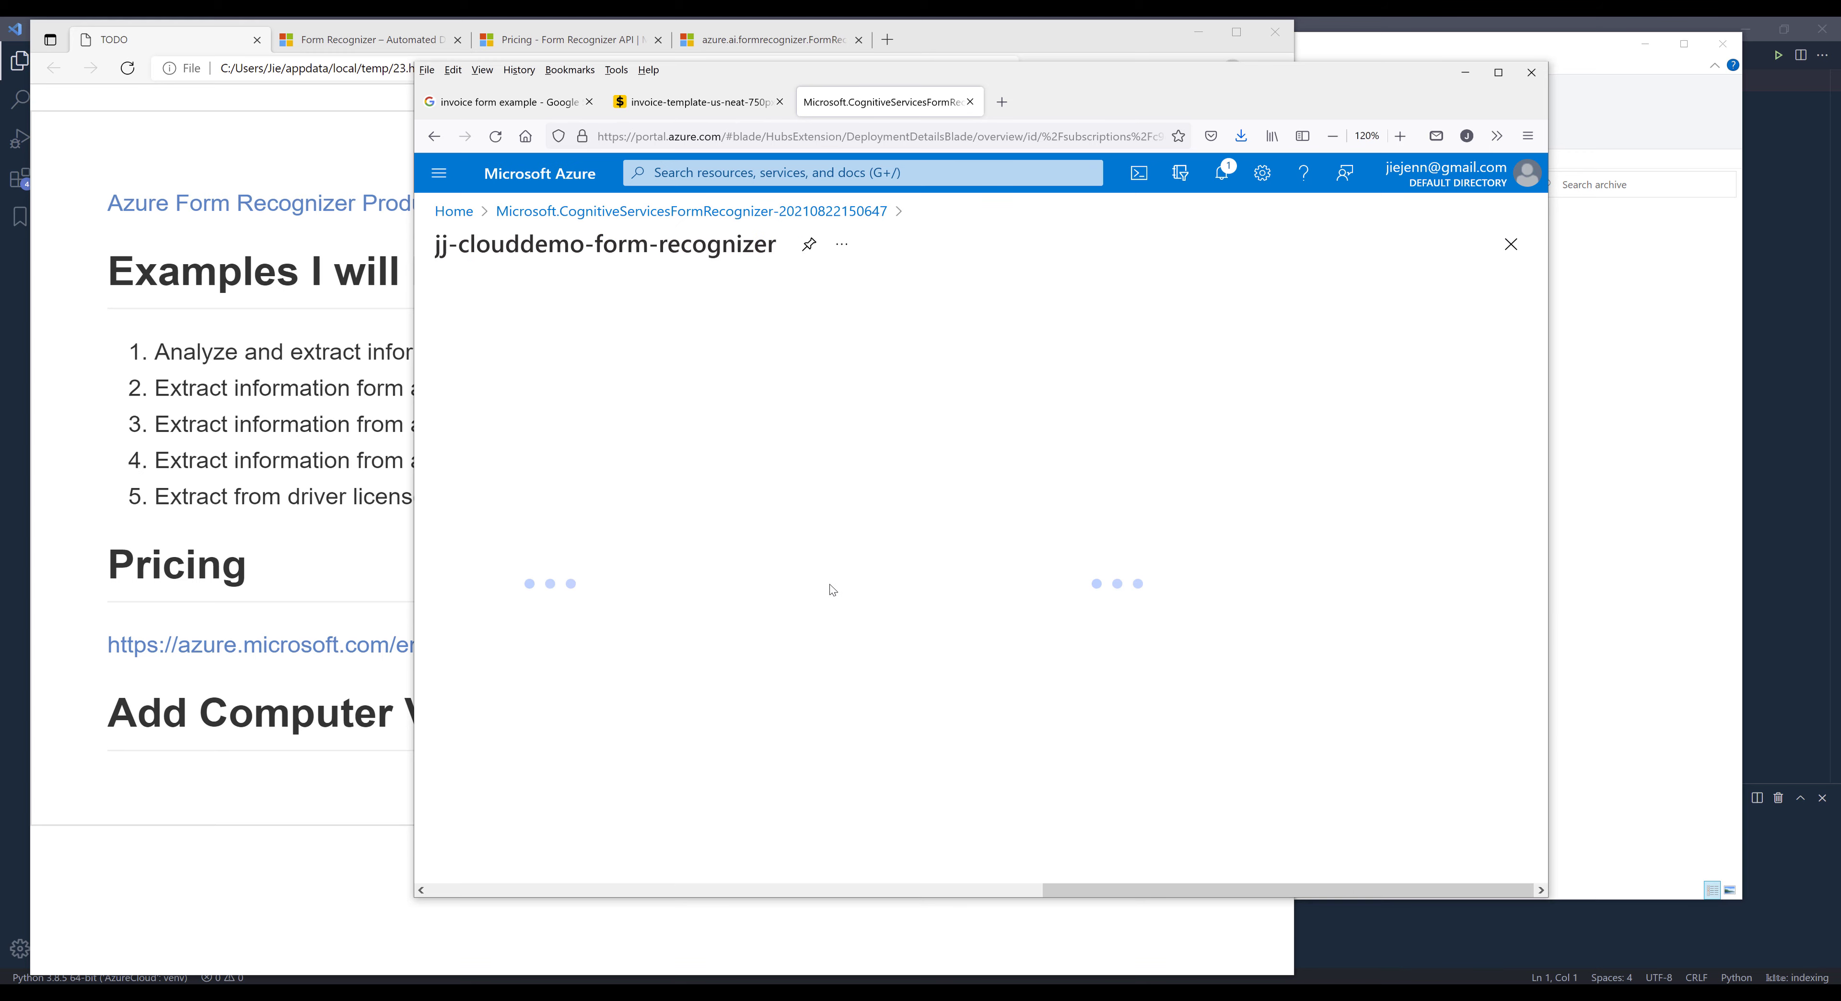
- Maximize and reload the resource page, then copy Key 1 from the resource's Keys and Endpoint page
{"action": "double_click", "coordinate": [1183, 93]}
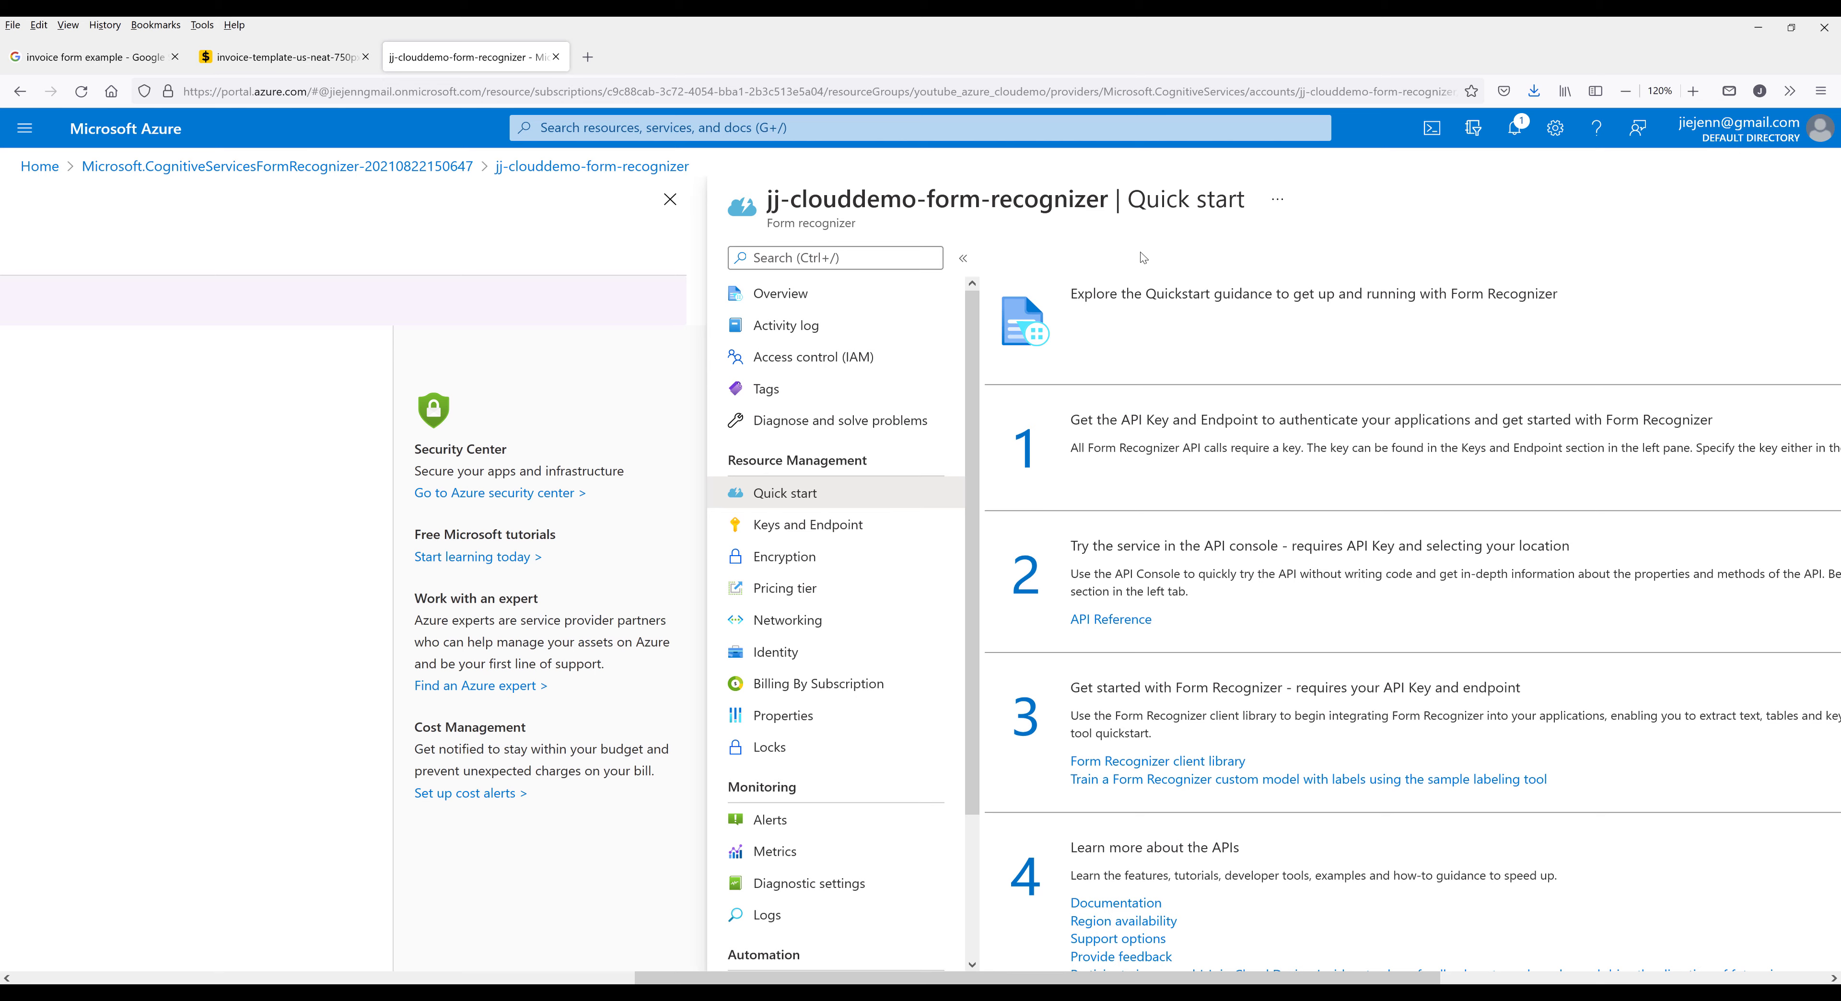
{"action": "key", "text": "F5"}
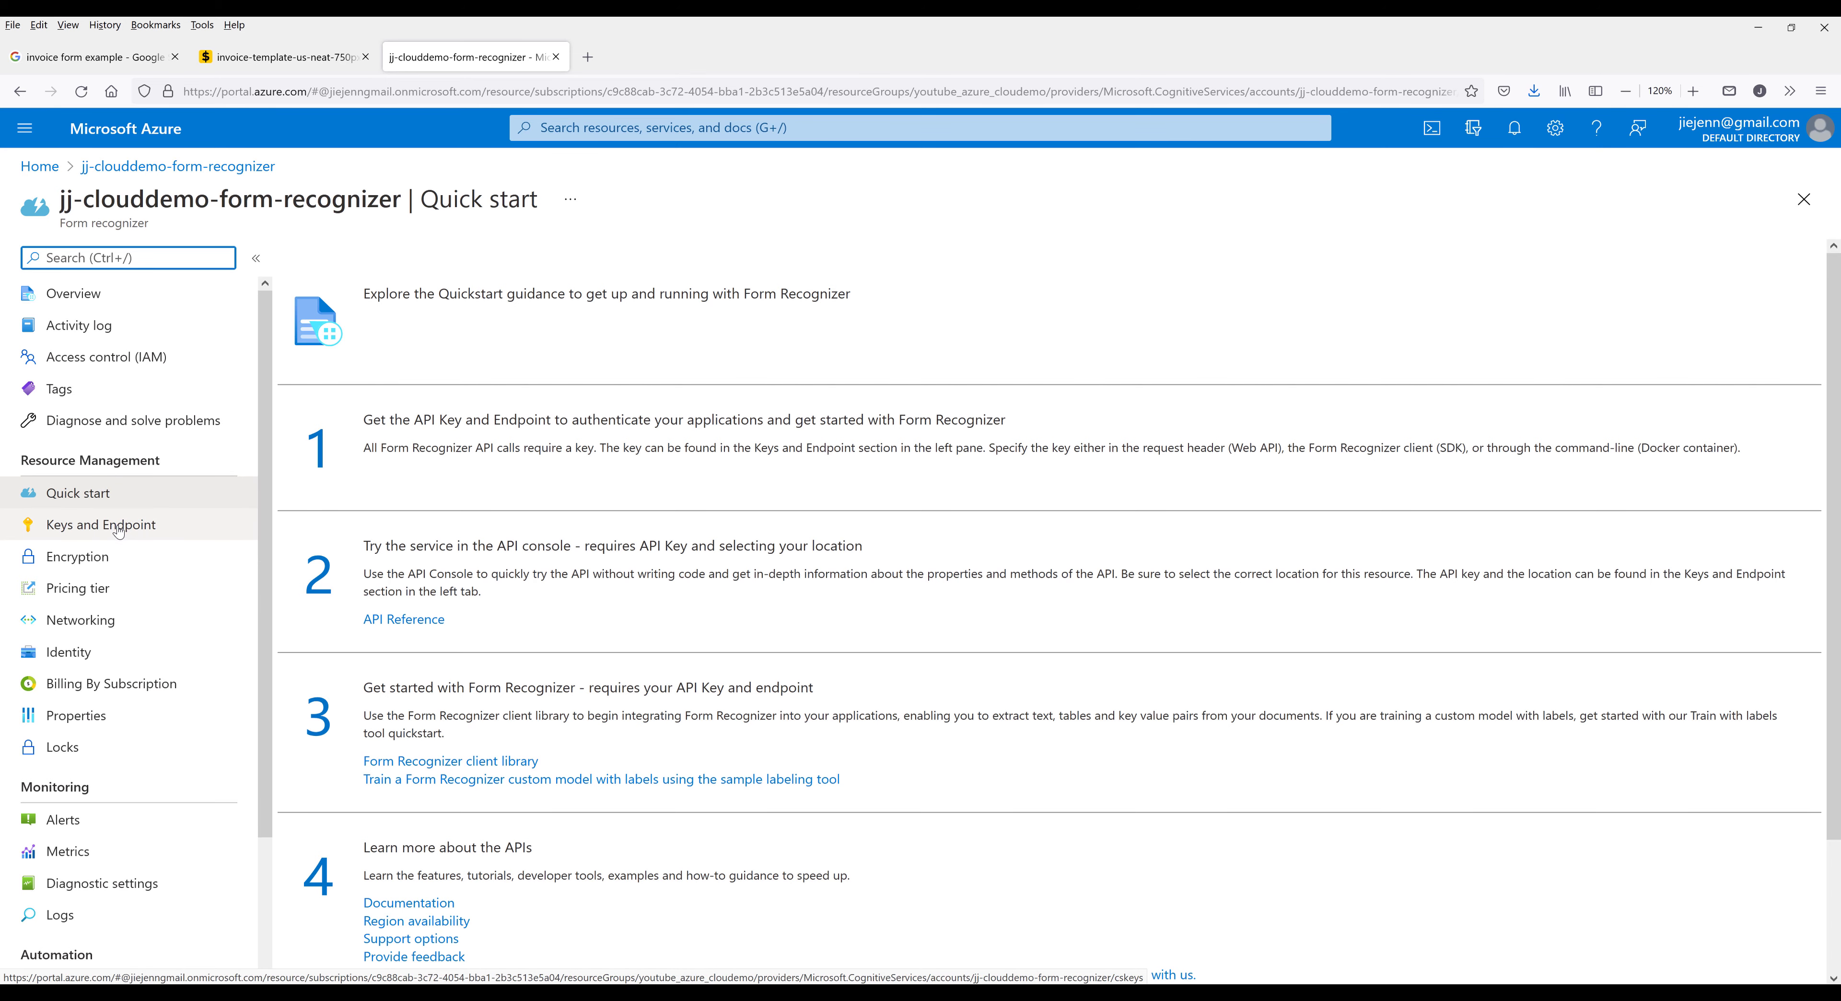
{"action": "left_click", "coordinate": [91, 531]}
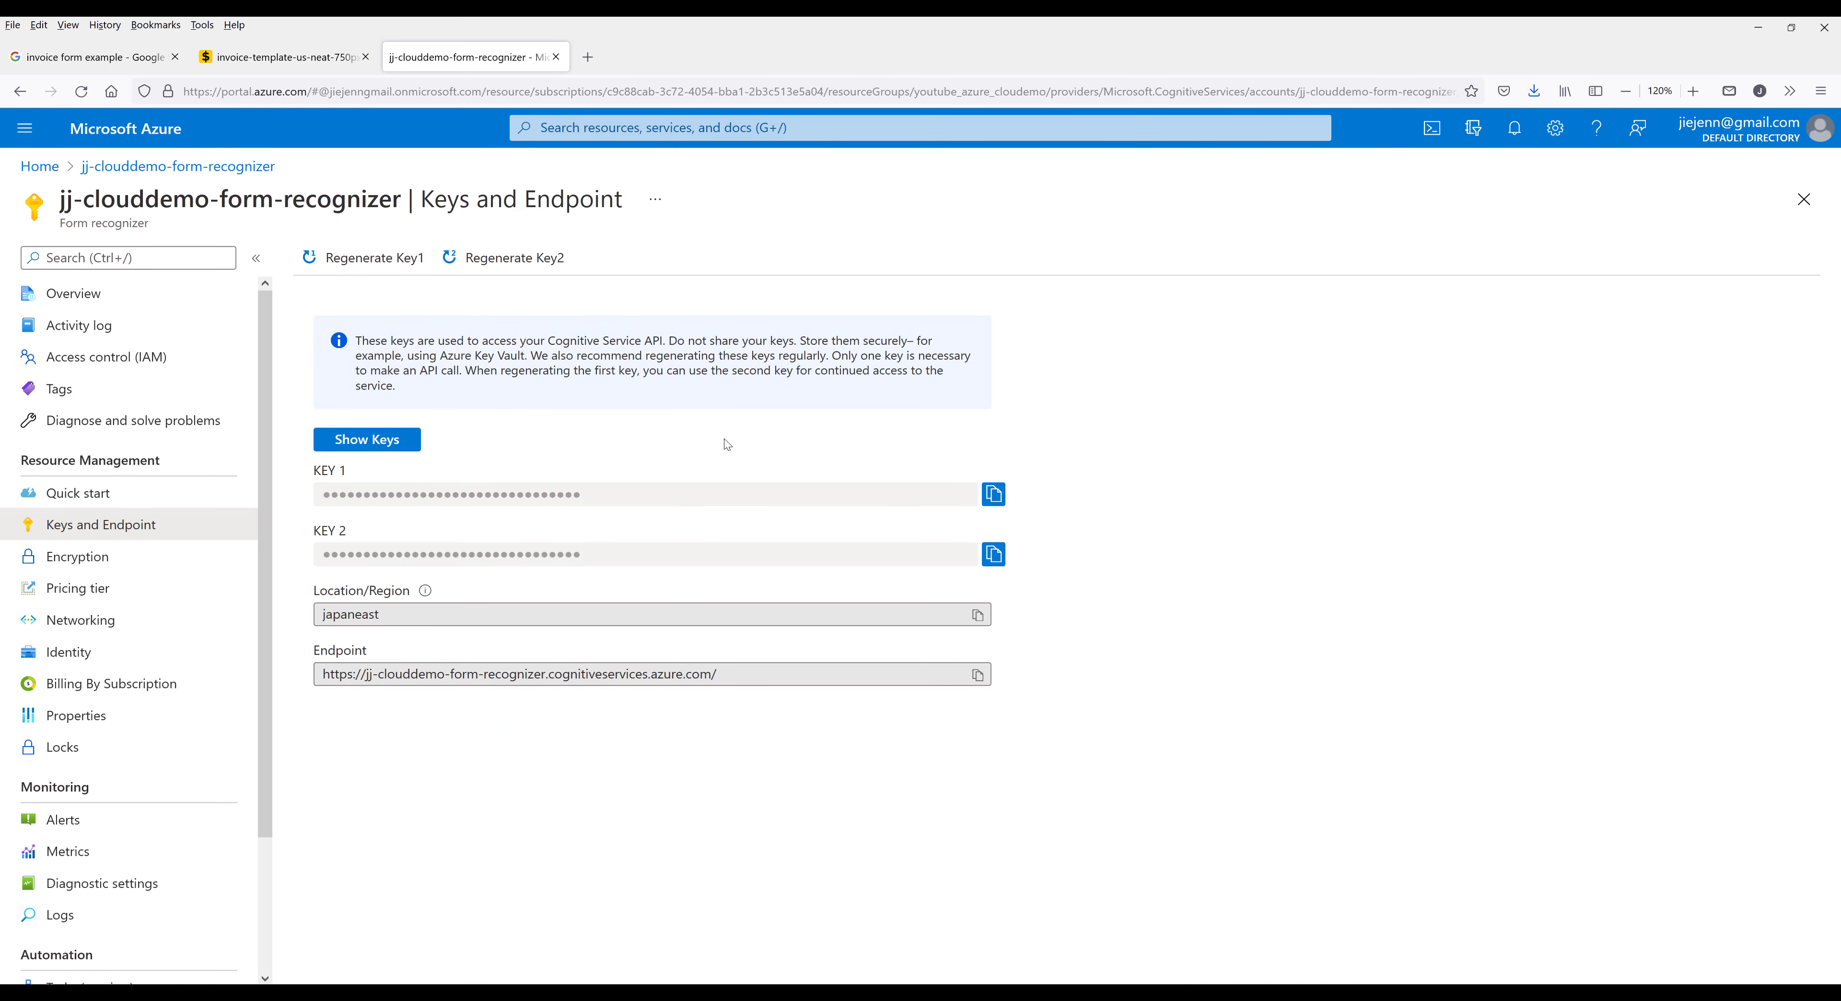
{"action": "left_click", "coordinate": [993, 497]}
- Switch to Visual Studio Code and paste the API key inside double quotes into a new untitled file
{"action": "key", "text": "alt+Tab"}
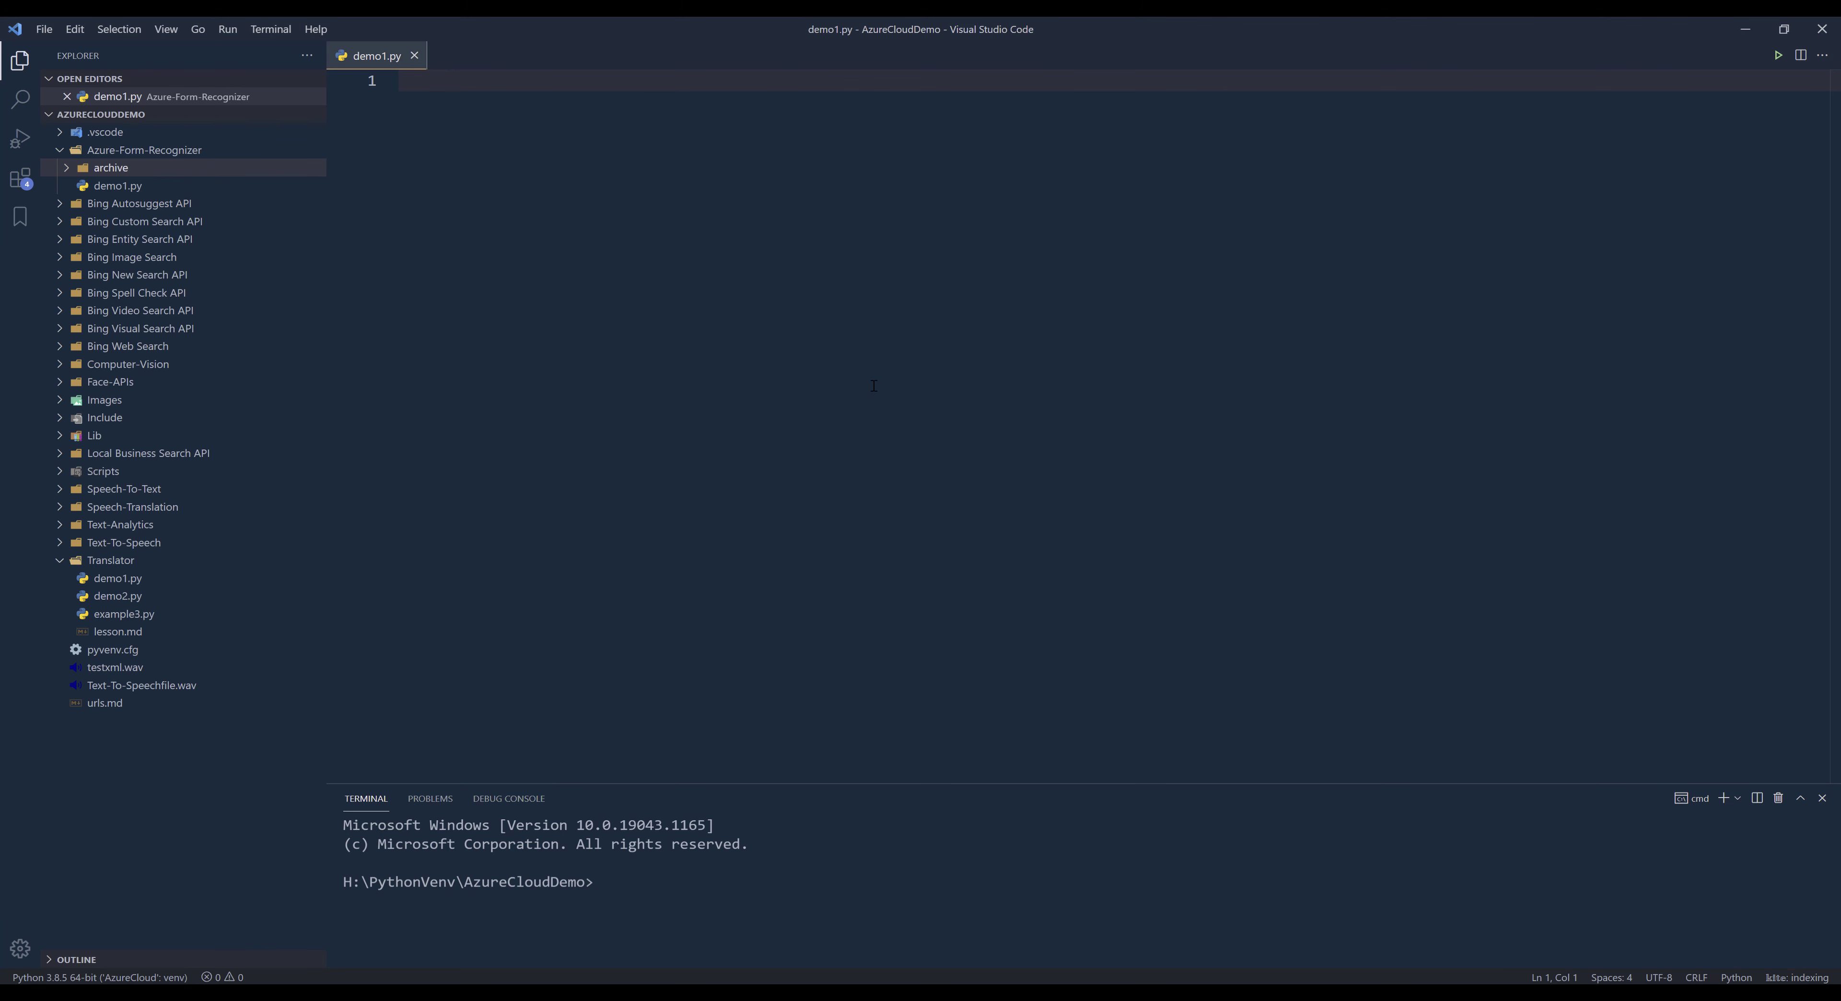
{"action": "key", "text": "ctrl+n"}
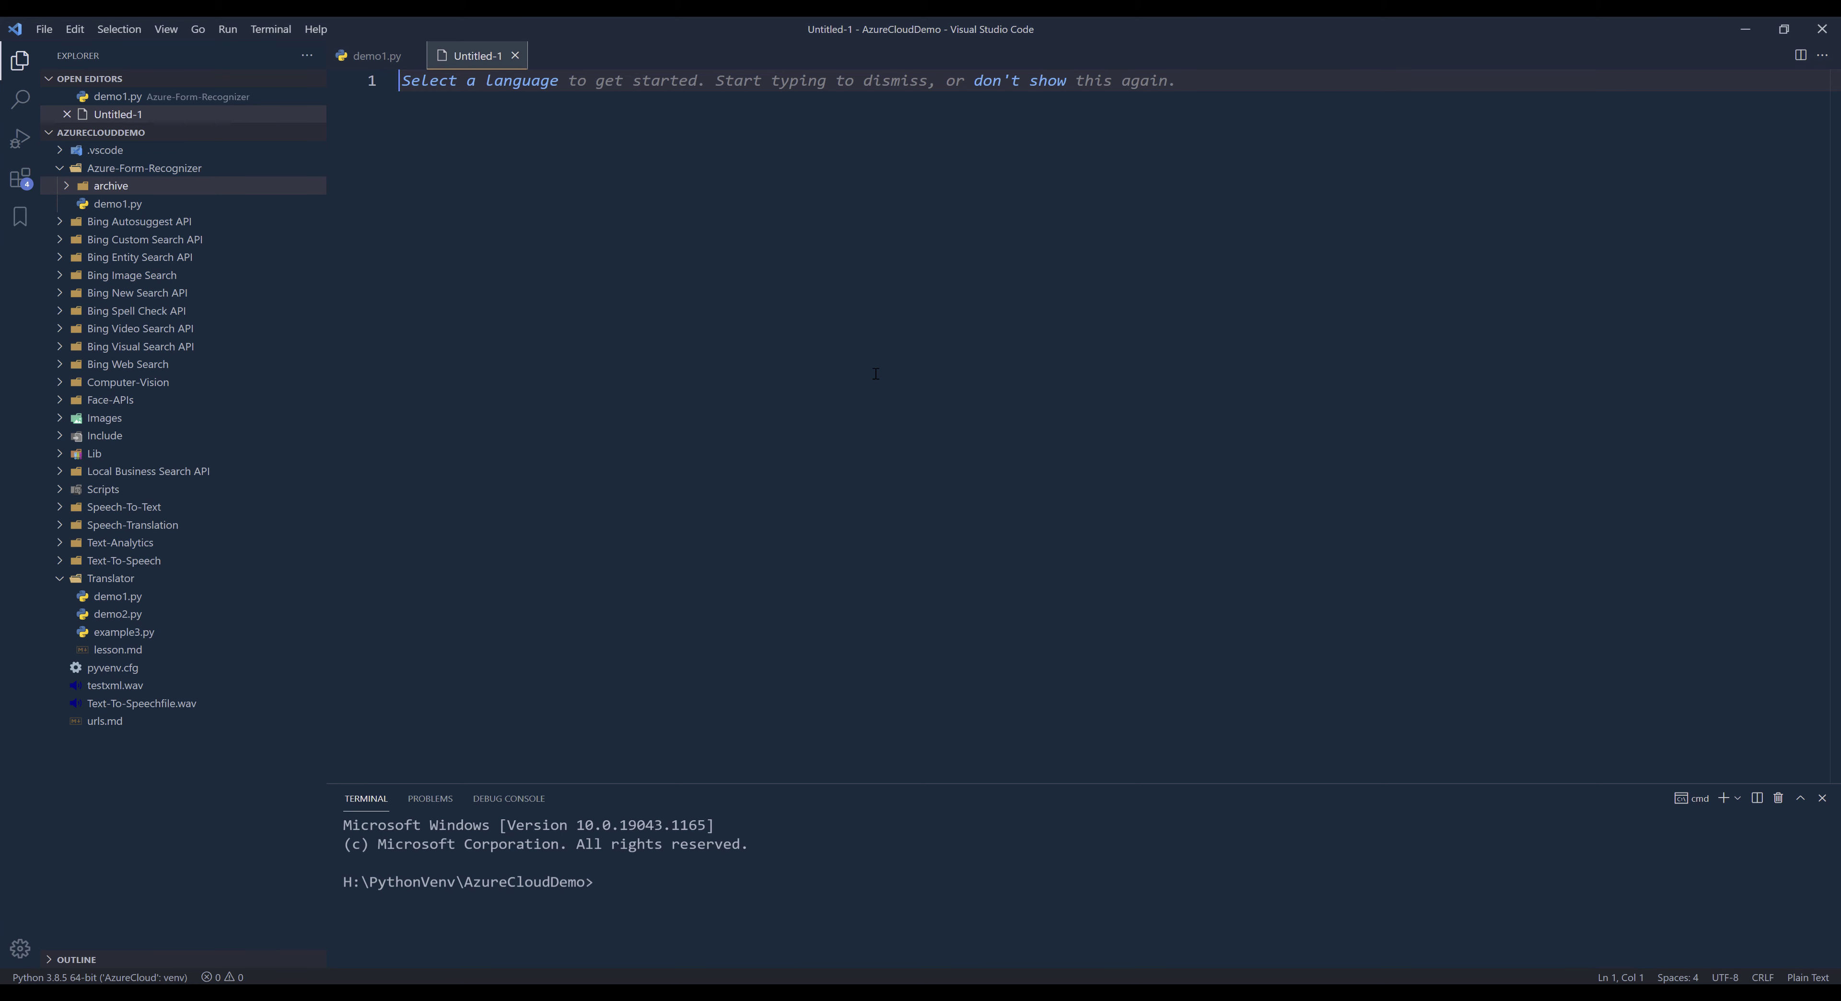
{"action": "key", "text": "ctrl+v"}
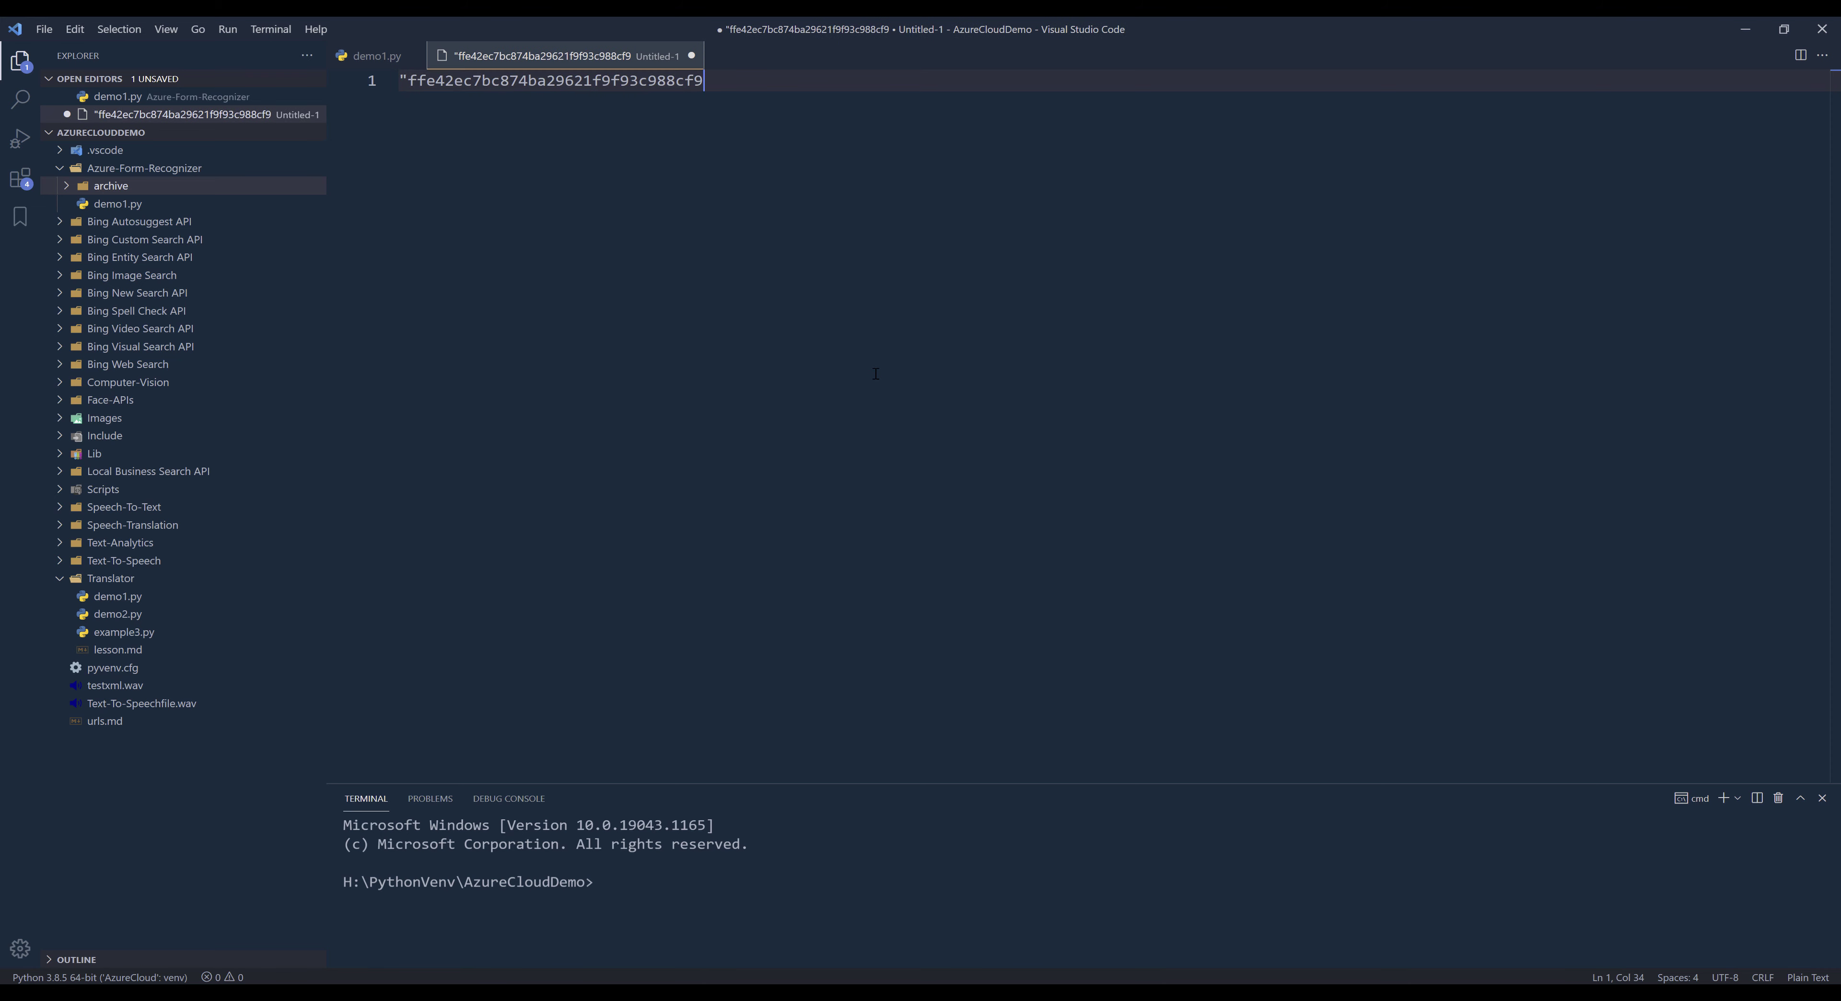
{"action": "type", "text": "\""}
{"action": "key", "text": "Home"}
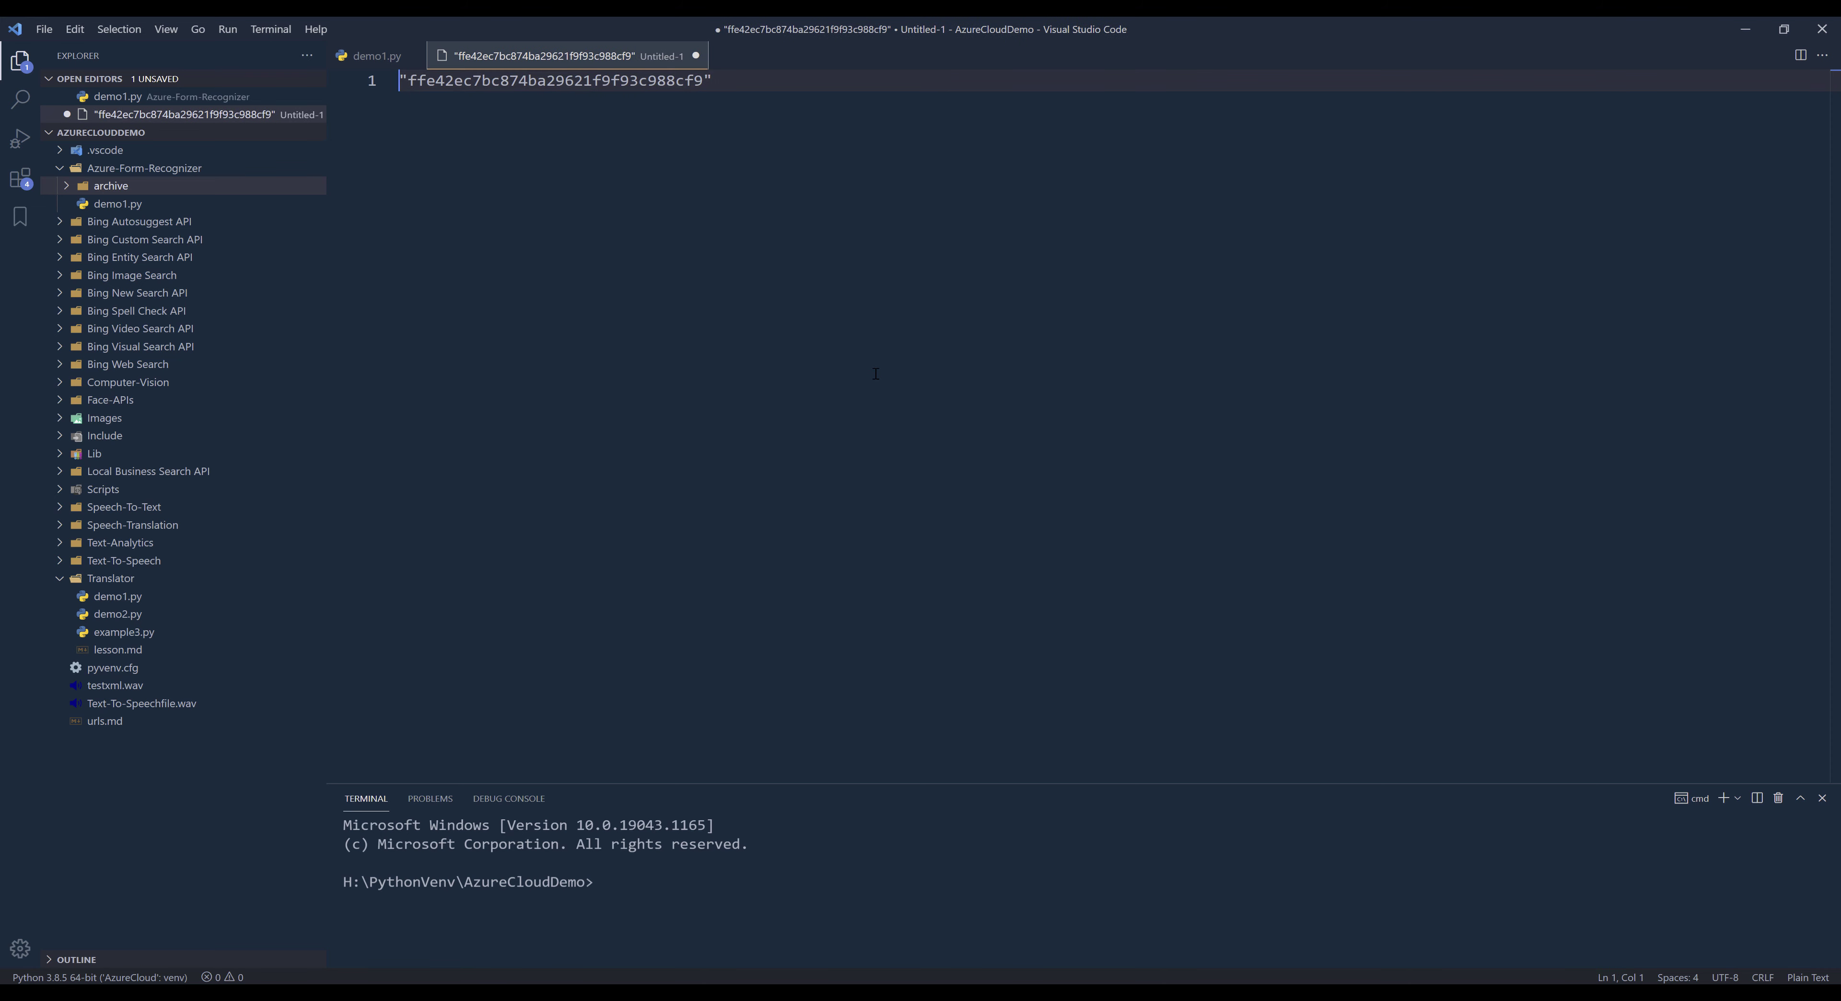
- Save the file as credential.json in the Azure-Form-Recognizer folder and start a JSON object with an opening brace above the key
{"action": "key", "text": "ctrl+s"}
{"action": "type", "text": "cred"}
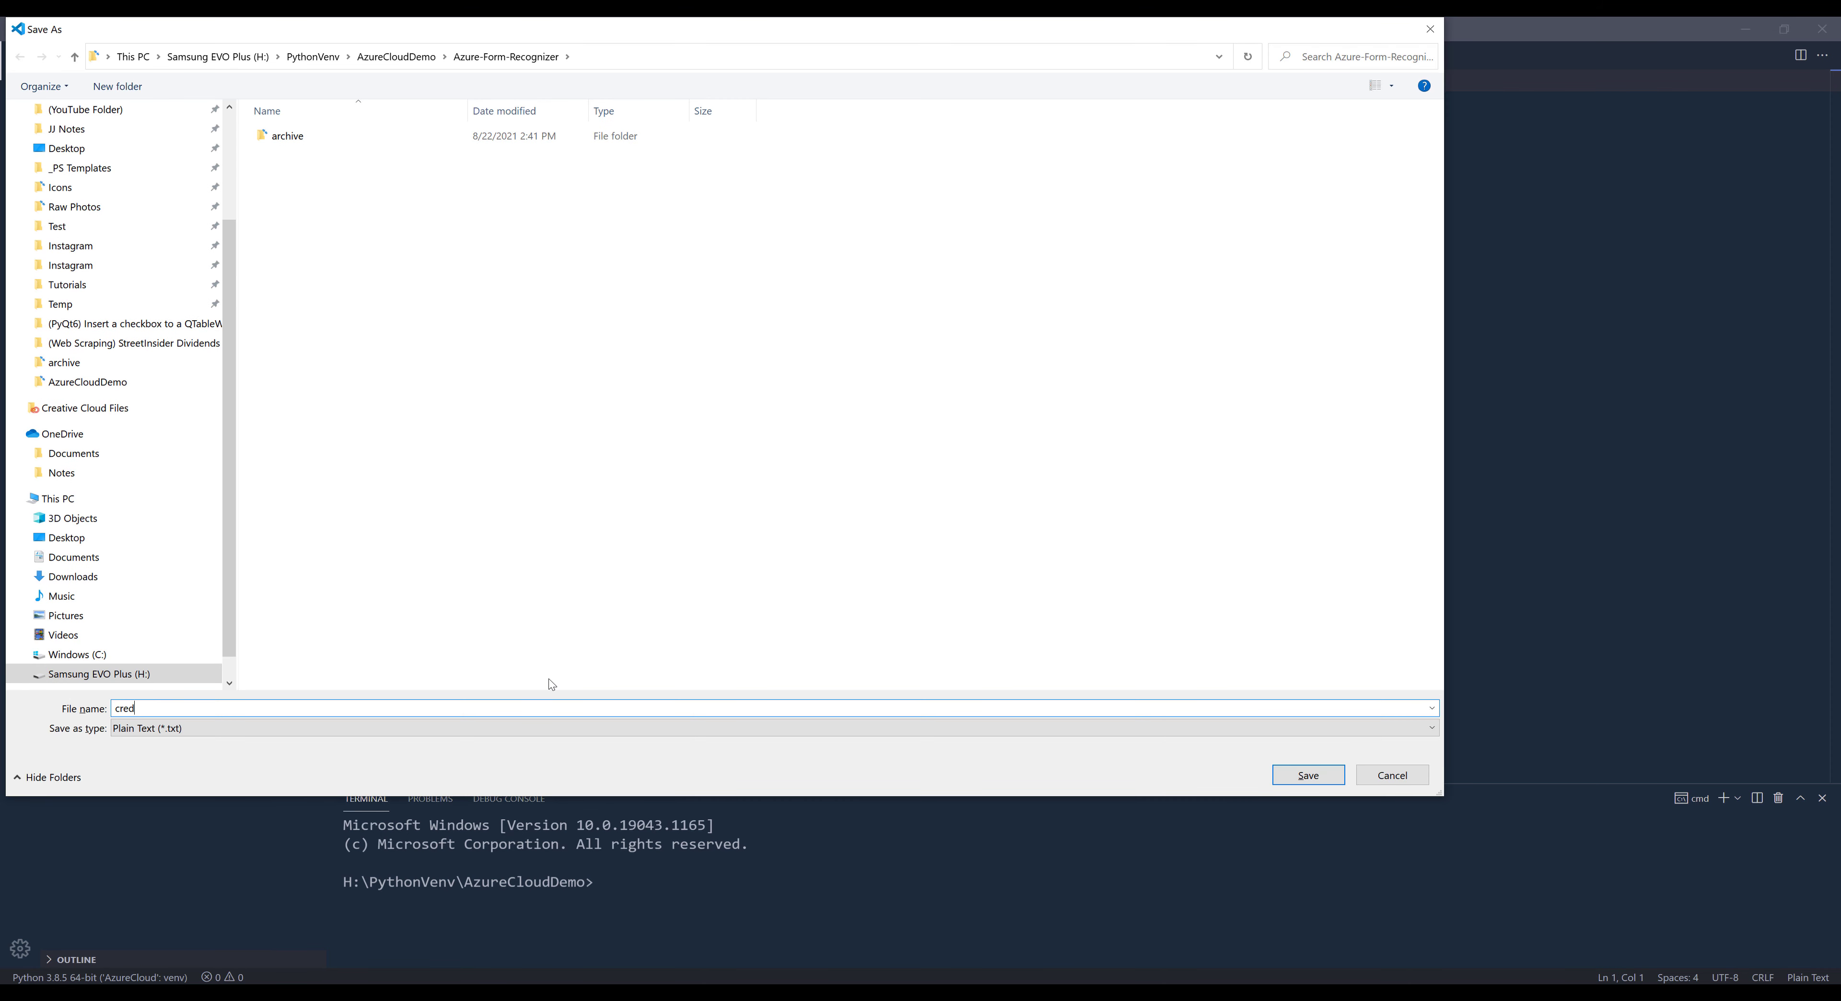
{"action": "type", "text": "ential.json"}
{"action": "key", "text": "Return"}
{"action": "key", "text": "Return"}
{"action": "key", "text": "Return"}
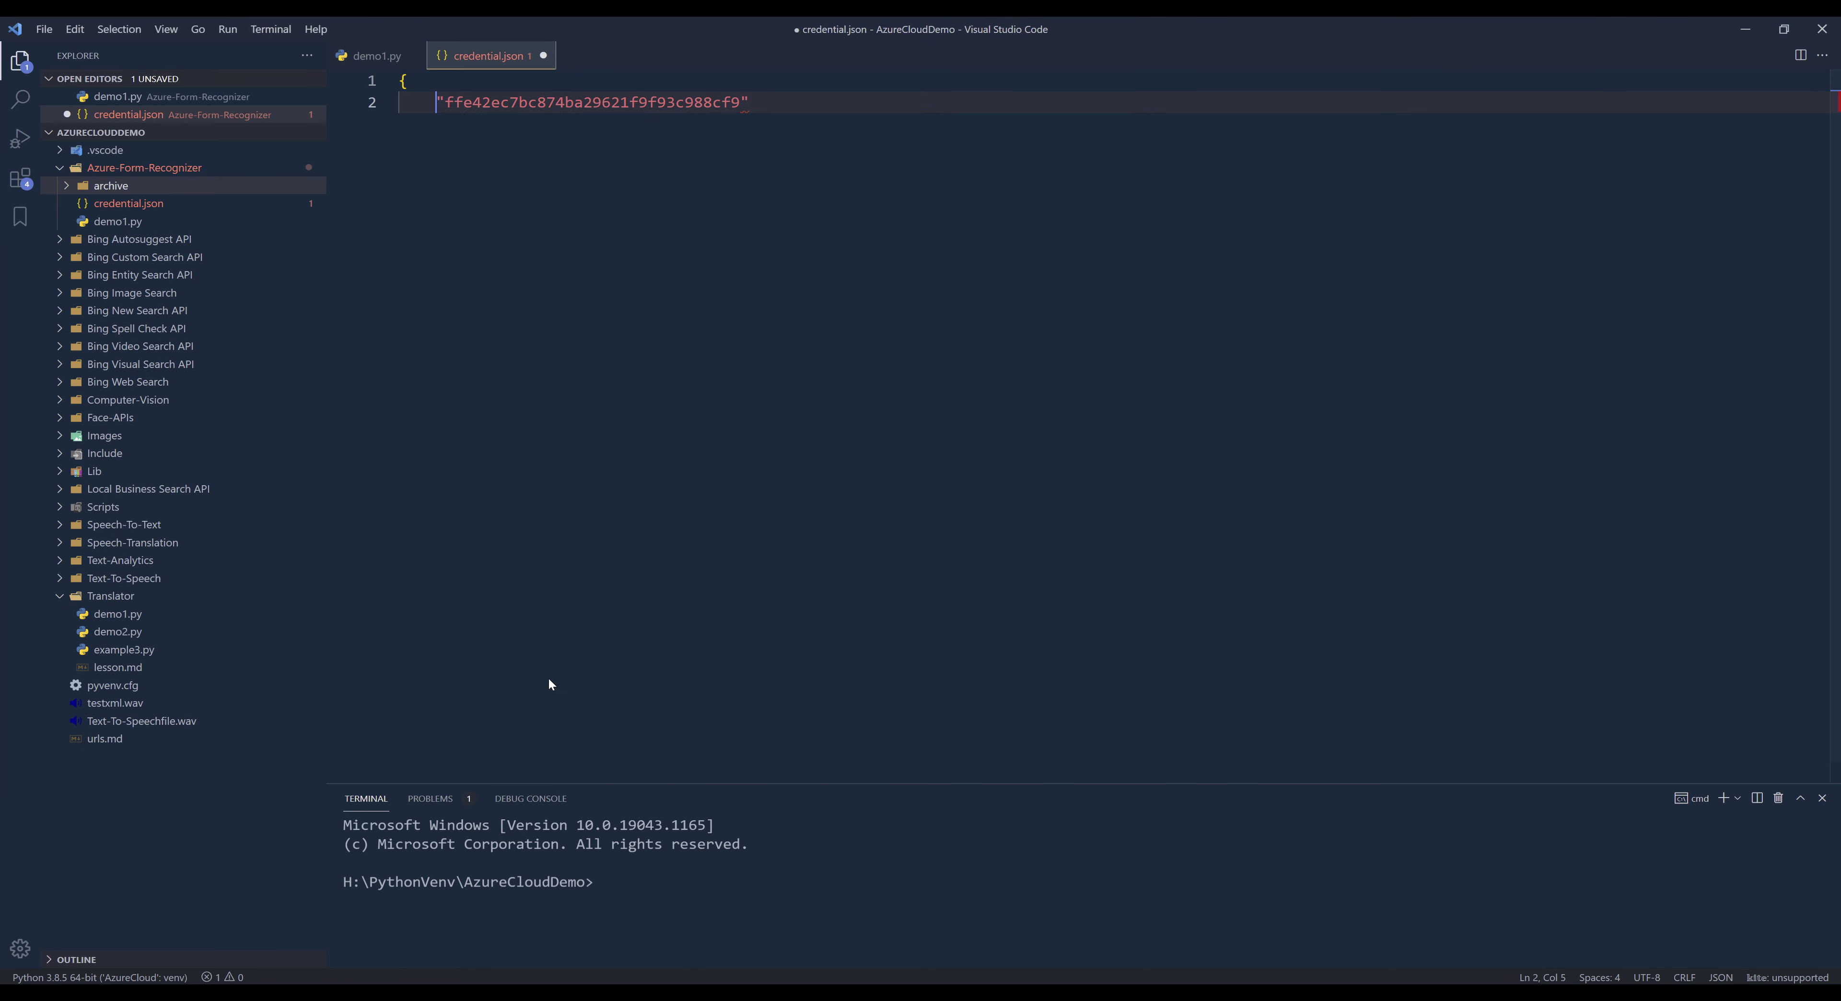
{"action": "type", "text": "\""}
{"action": "key", "text": "ctrl+z"}
{"action": "key", "text": "ctrl+z"}
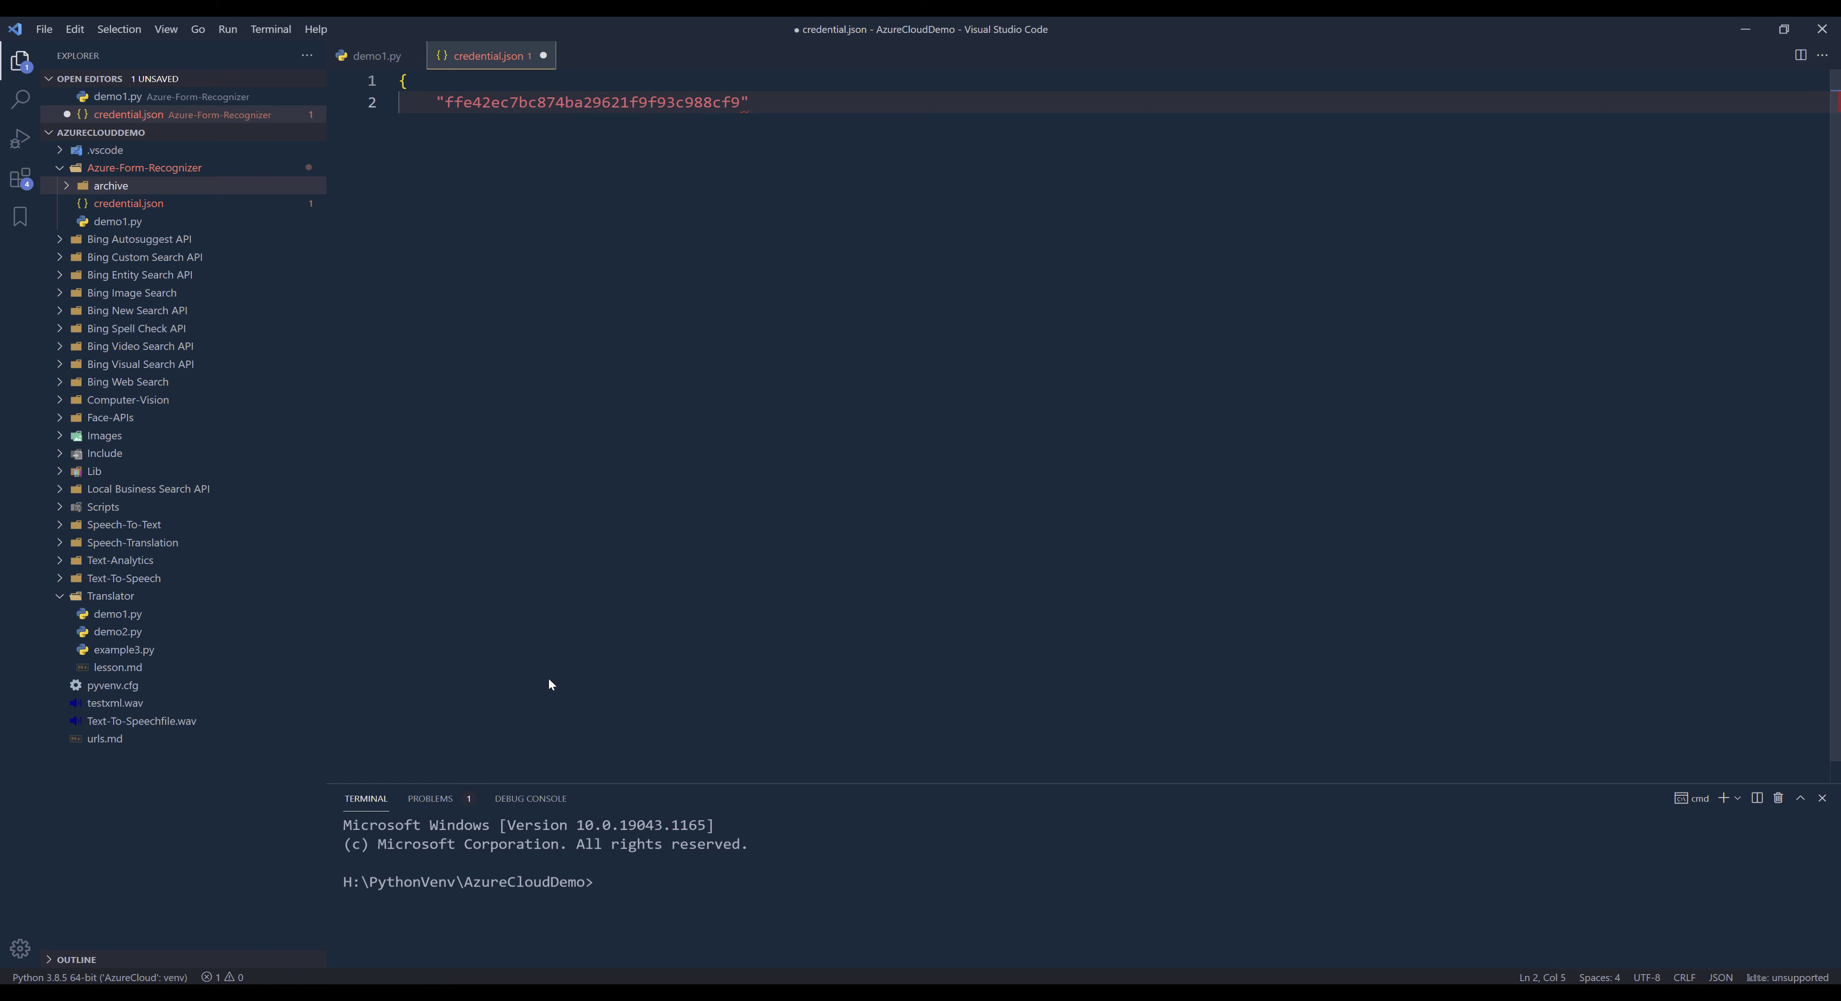
- Make the pasted key the value of an "API_KEY" property and end the line with a comma
{"action": "type", "text": "\"APIL"}
{"action": "key", "text": "BackSpace"}
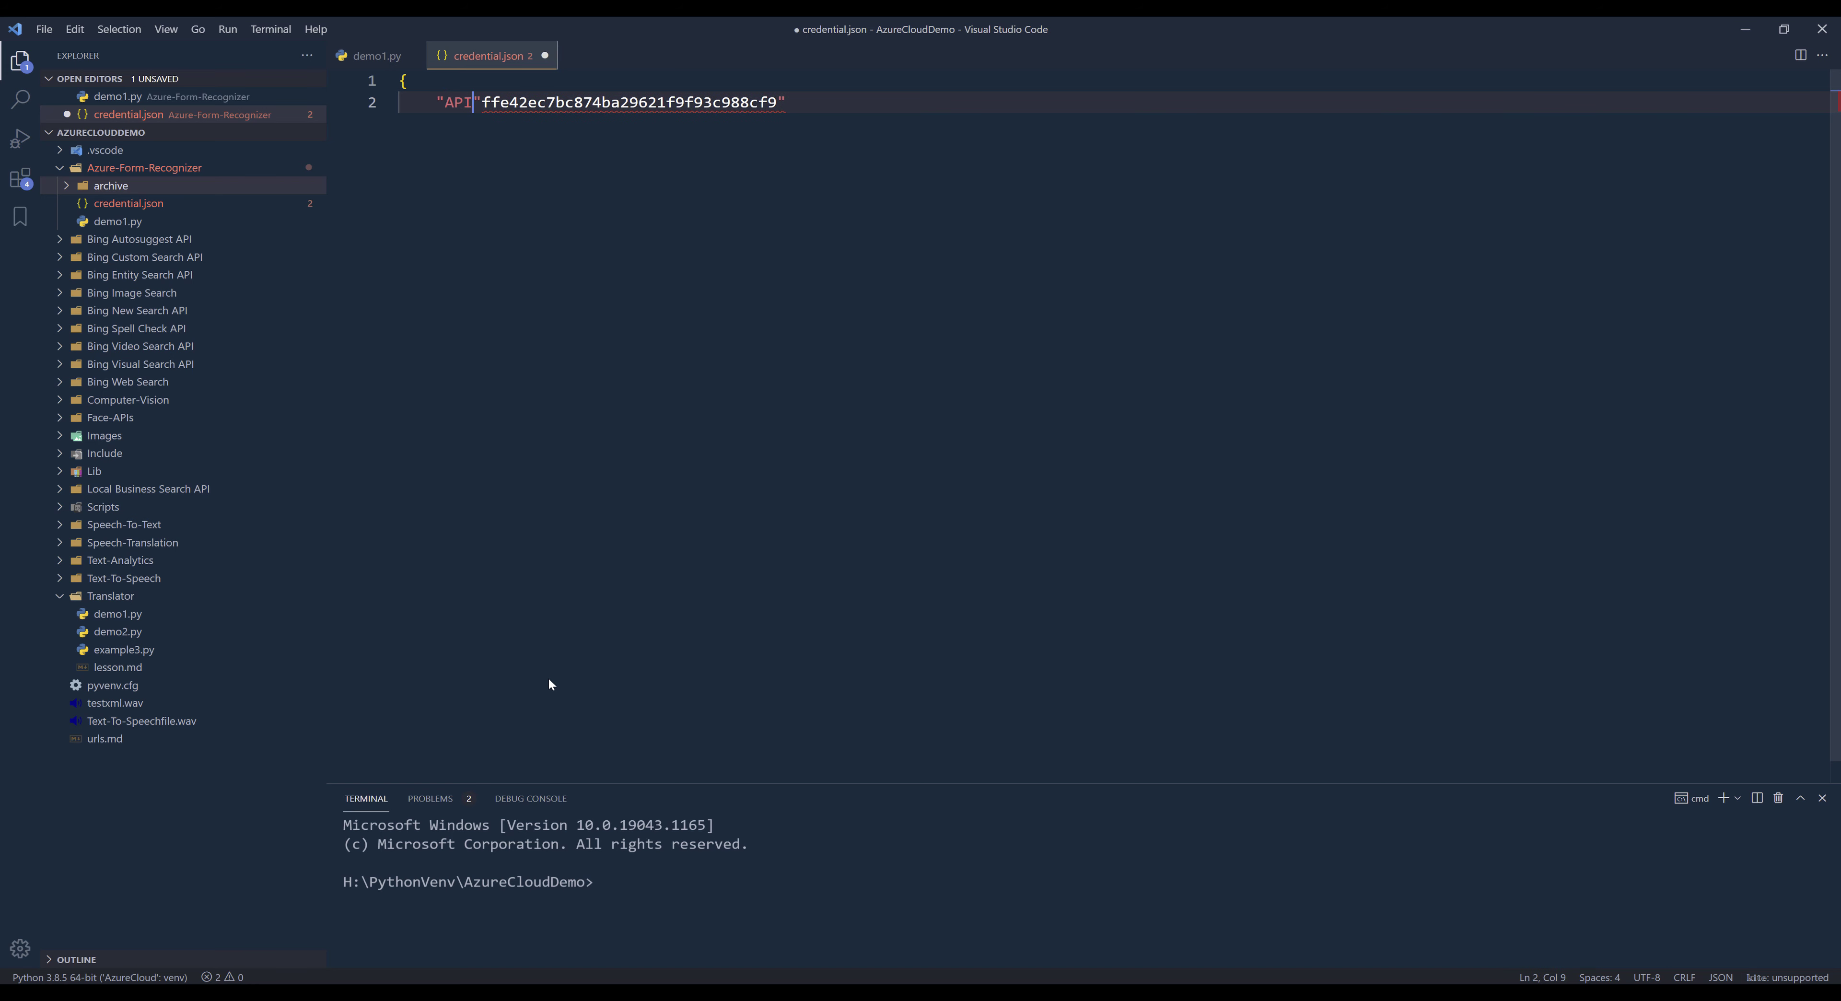
{"action": "type", "text": ":"}
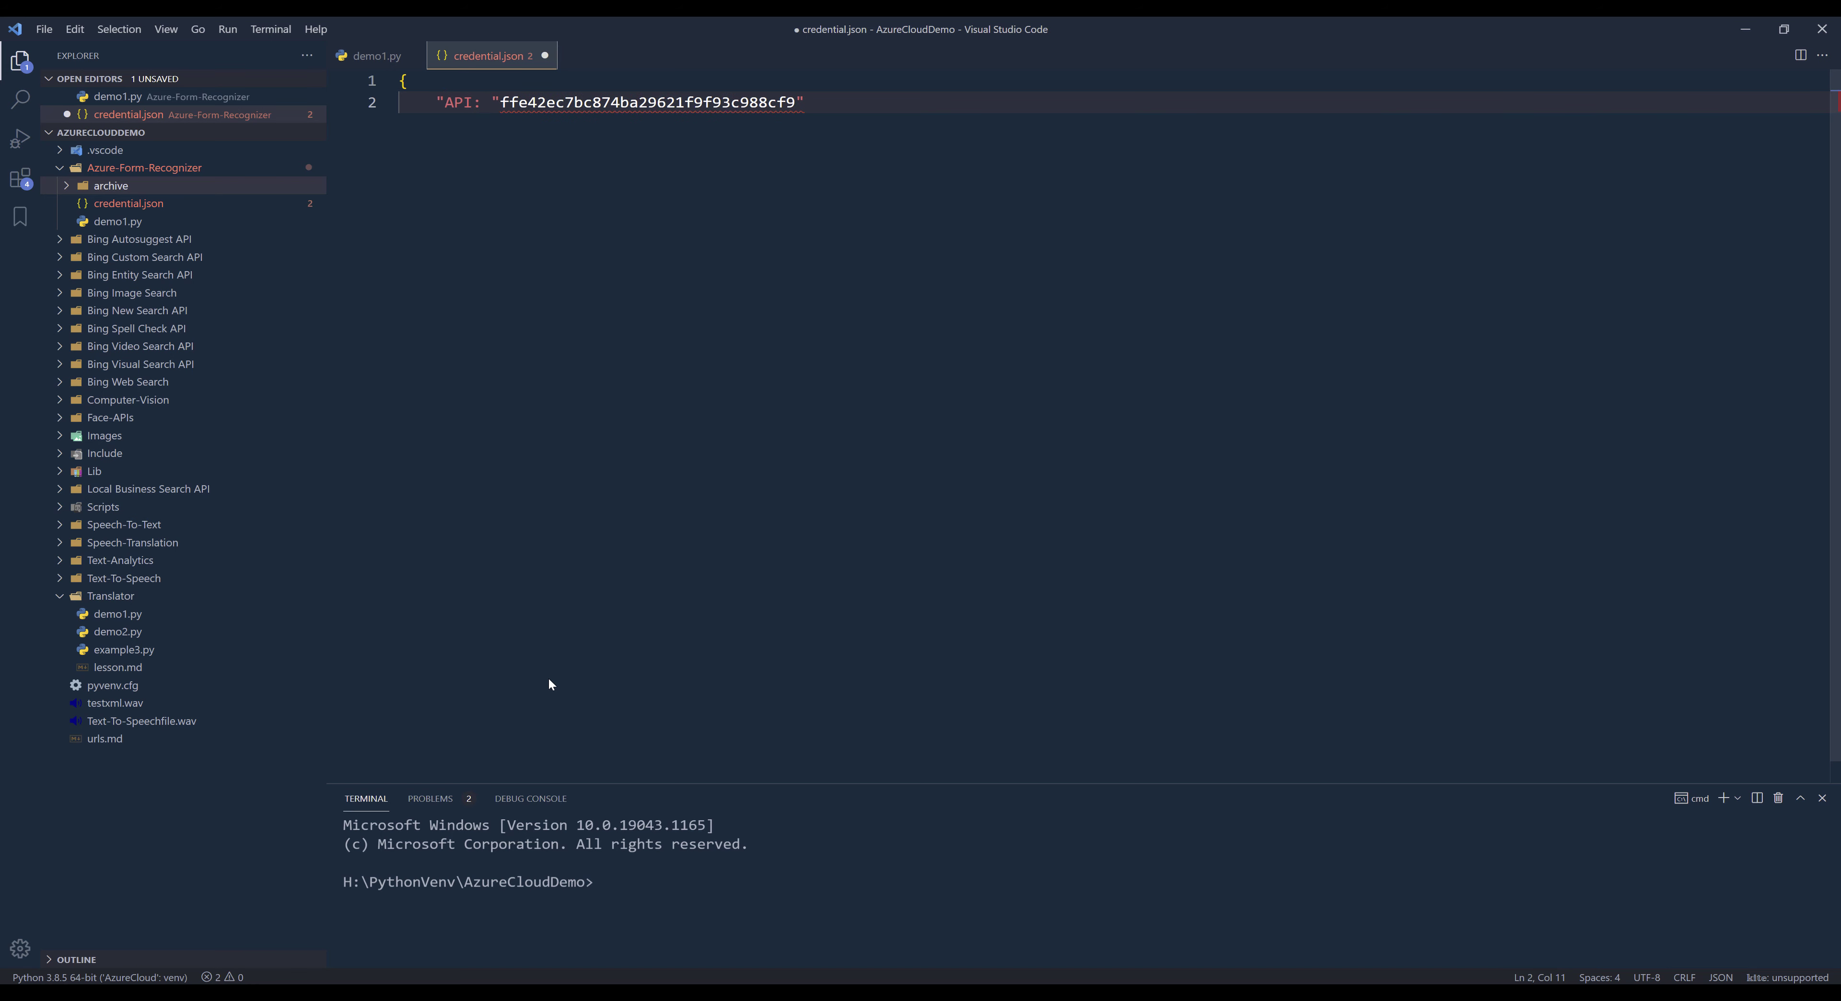
{"action": "key", "text": "Left"}
{"action": "key", "text": "Left"}
{"action": "type", "text": "\""}
{"action": "key", "text": "Left"}
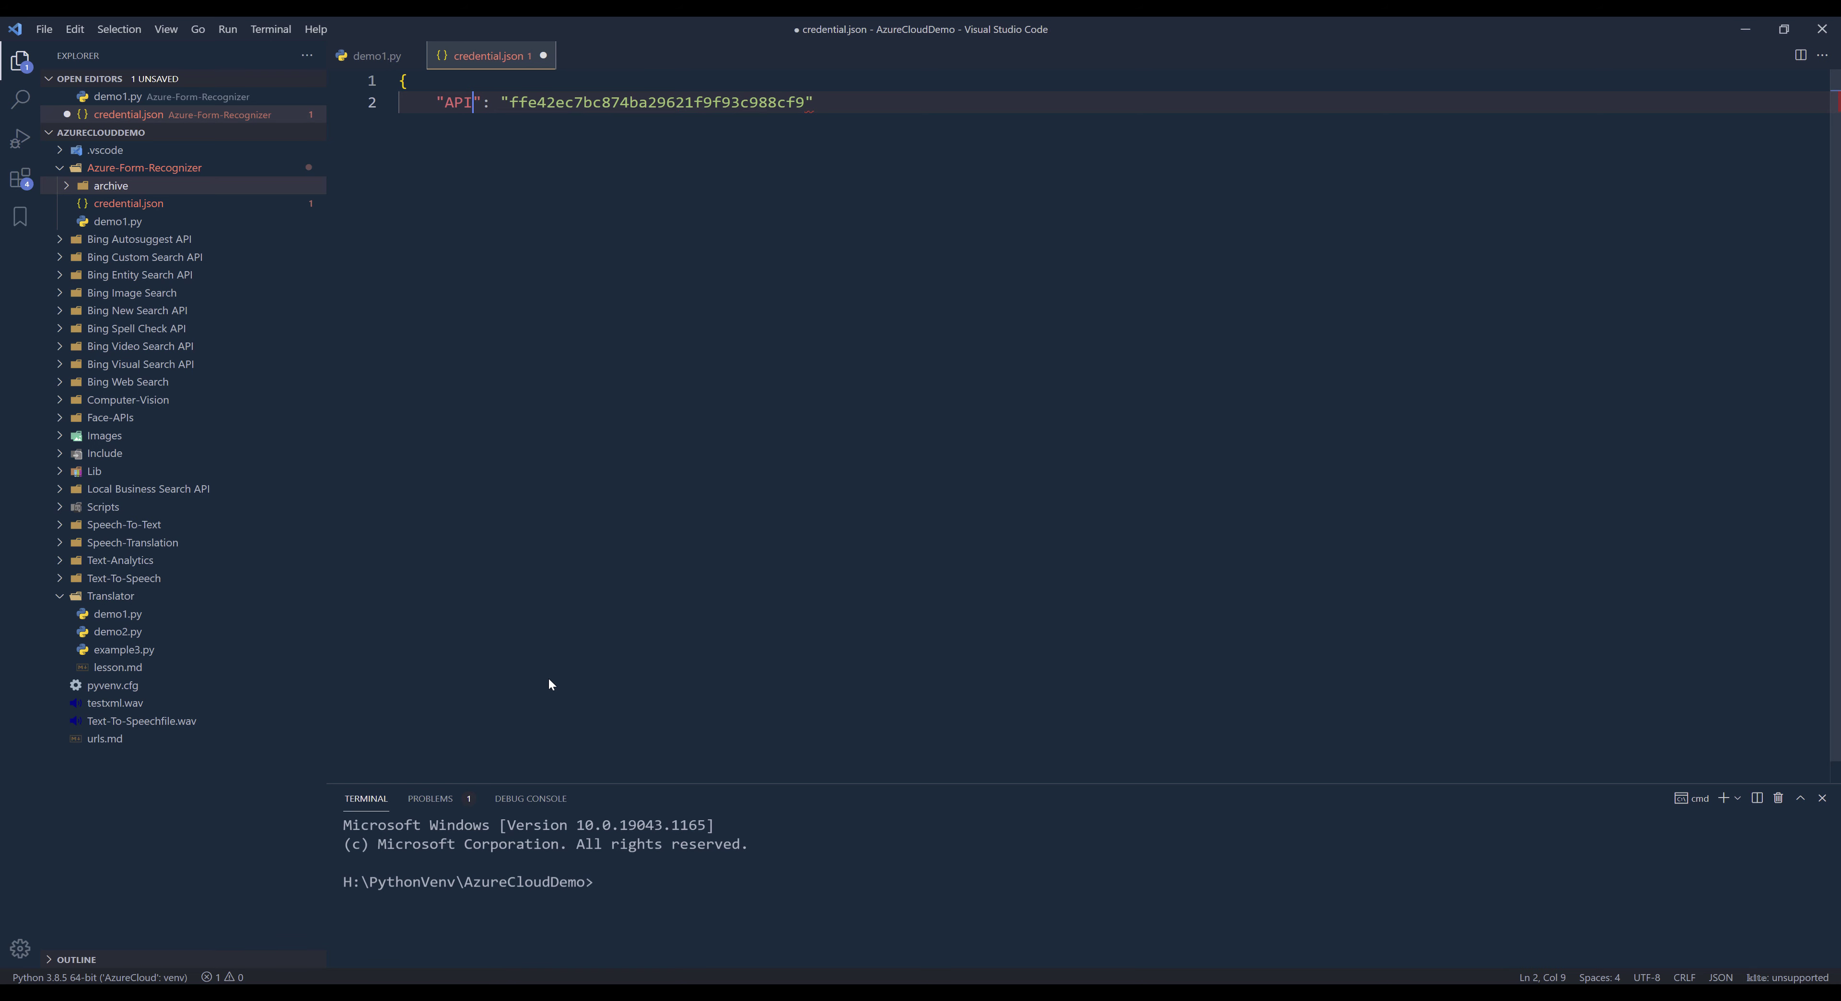
{"action": "type", "text": "_KEY"}
{"action": "key", "text": "End"}
{"action": "type", "text": ","}
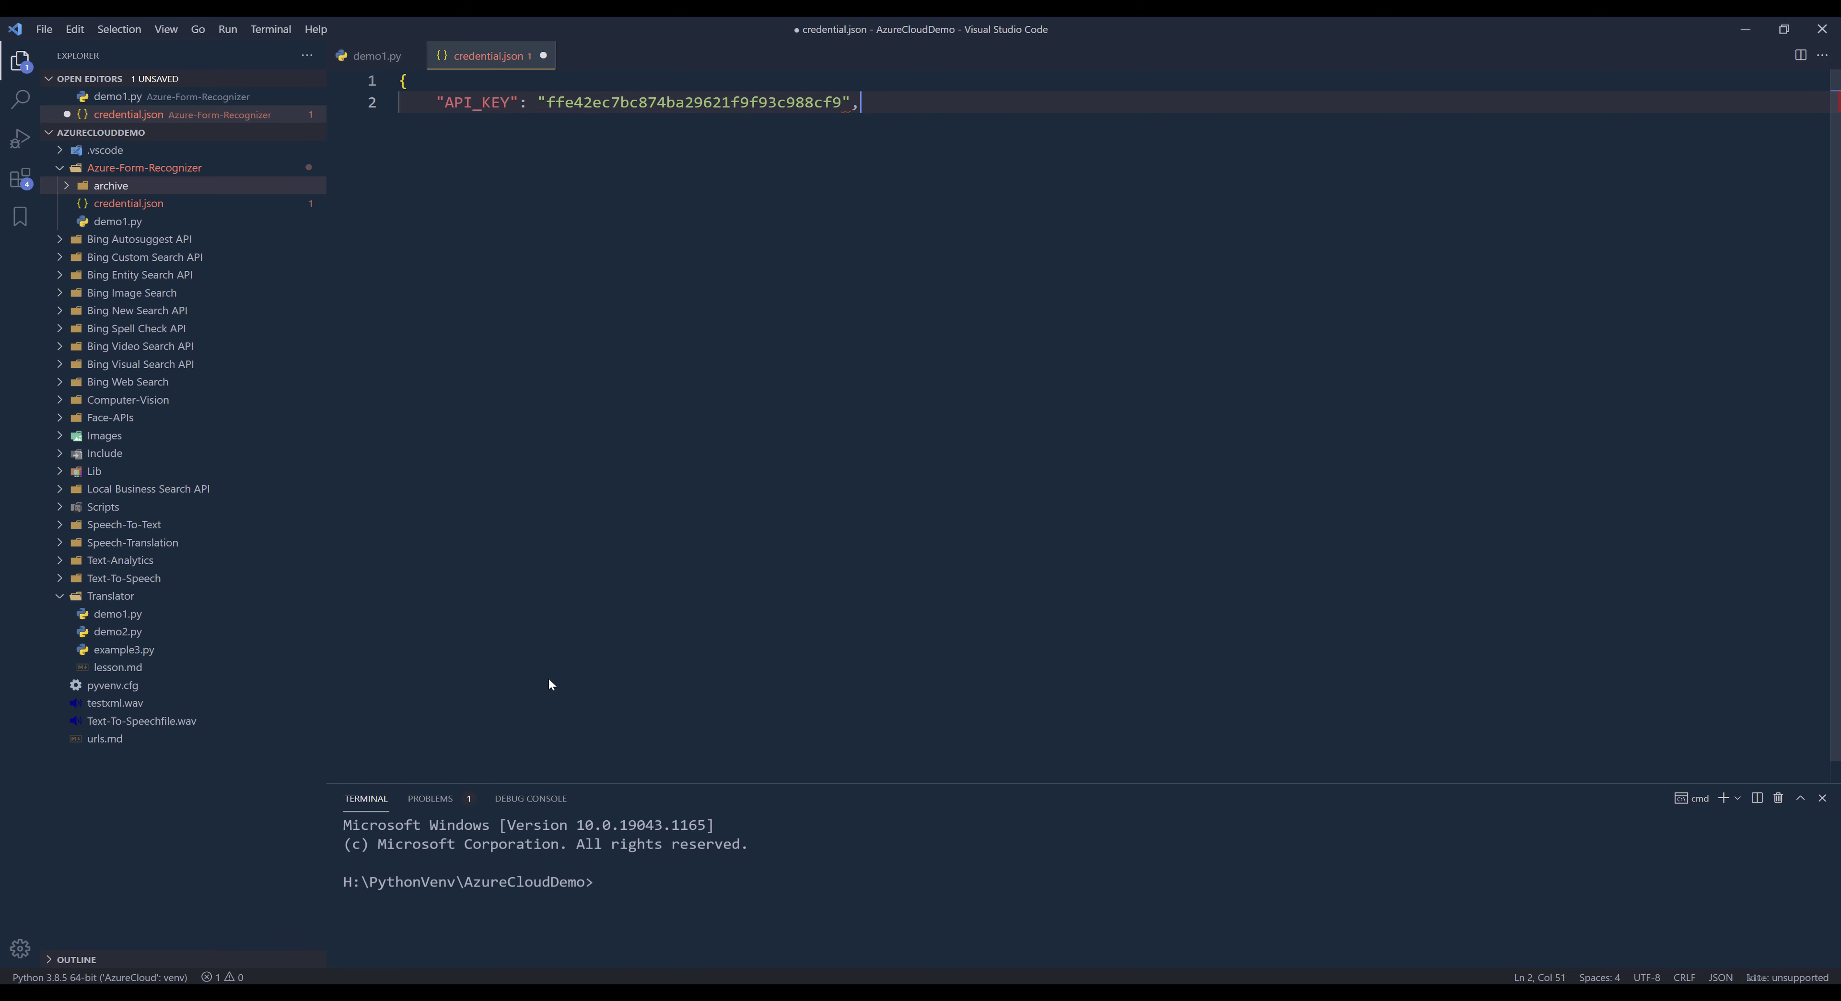
- Add an "ENDPOINT" property name on the line below API_KEY and close the JSON object with a brace
{"action": "key", "text": "Return"}
{"action": "type", "text": "\""}
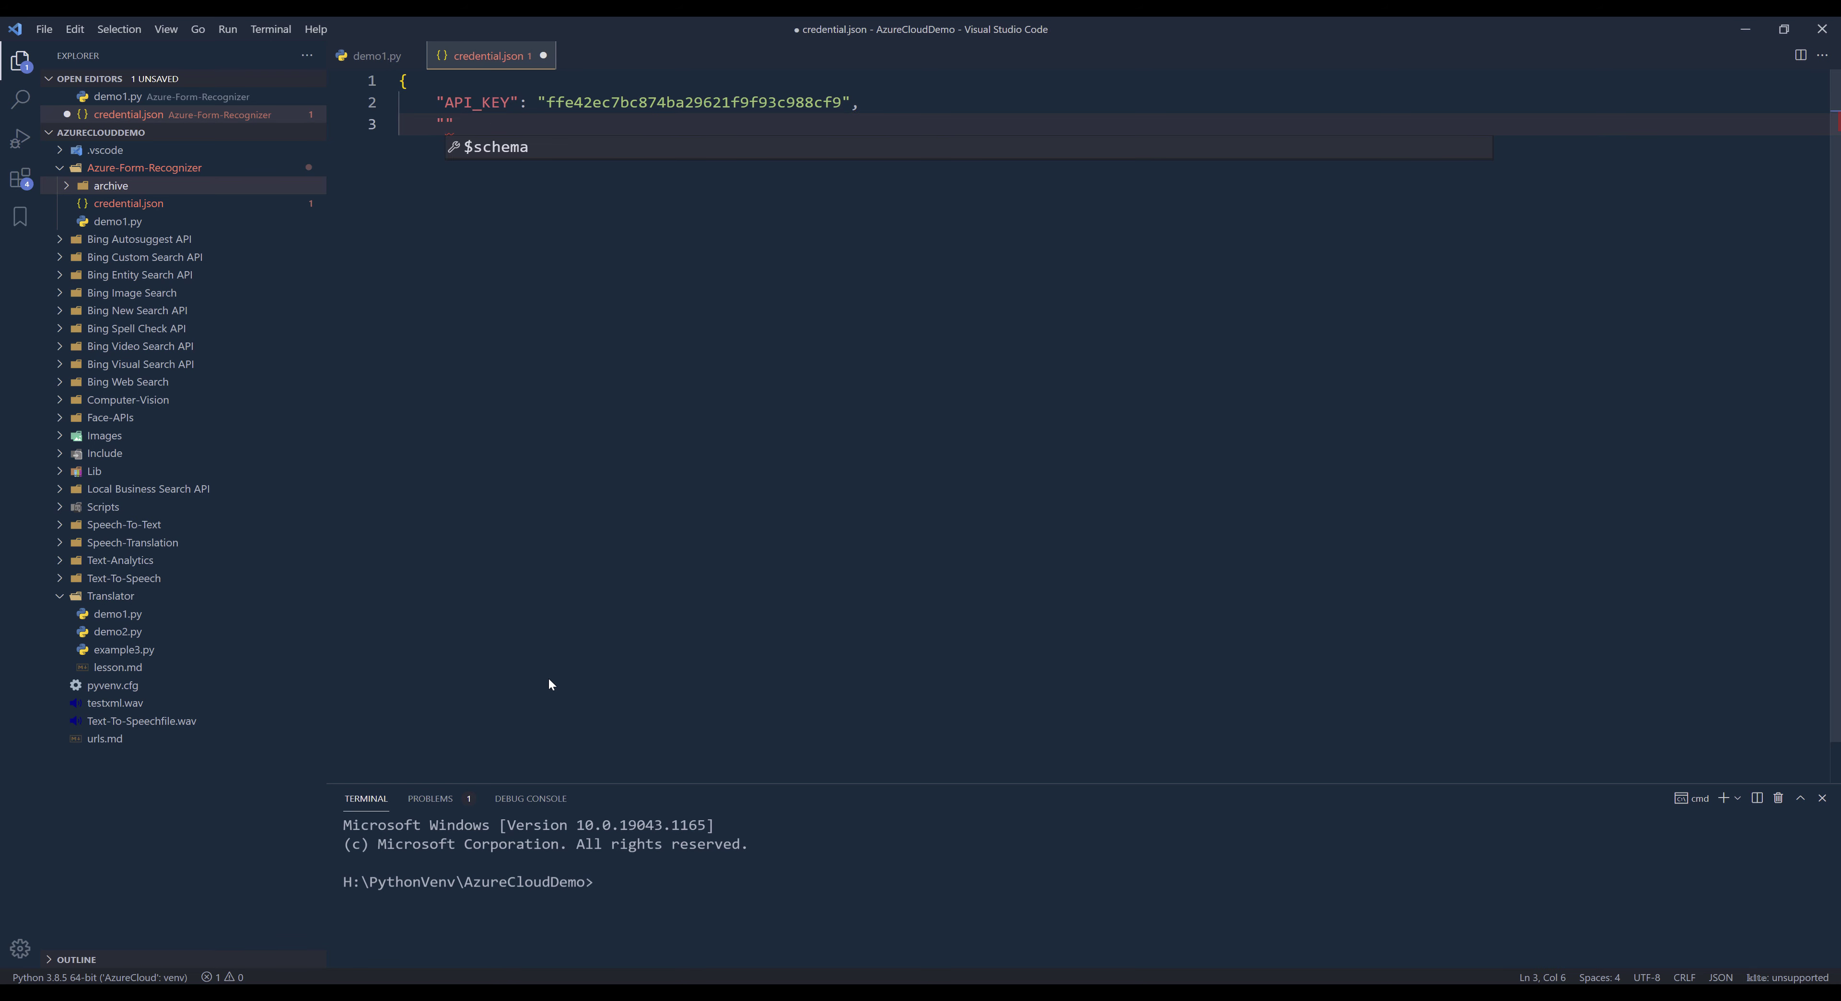
{"action": "type", "text": "ENDPOINT\":"}
{"action": "key", "text": "Return"}
{"action": "type", "text": "}"}
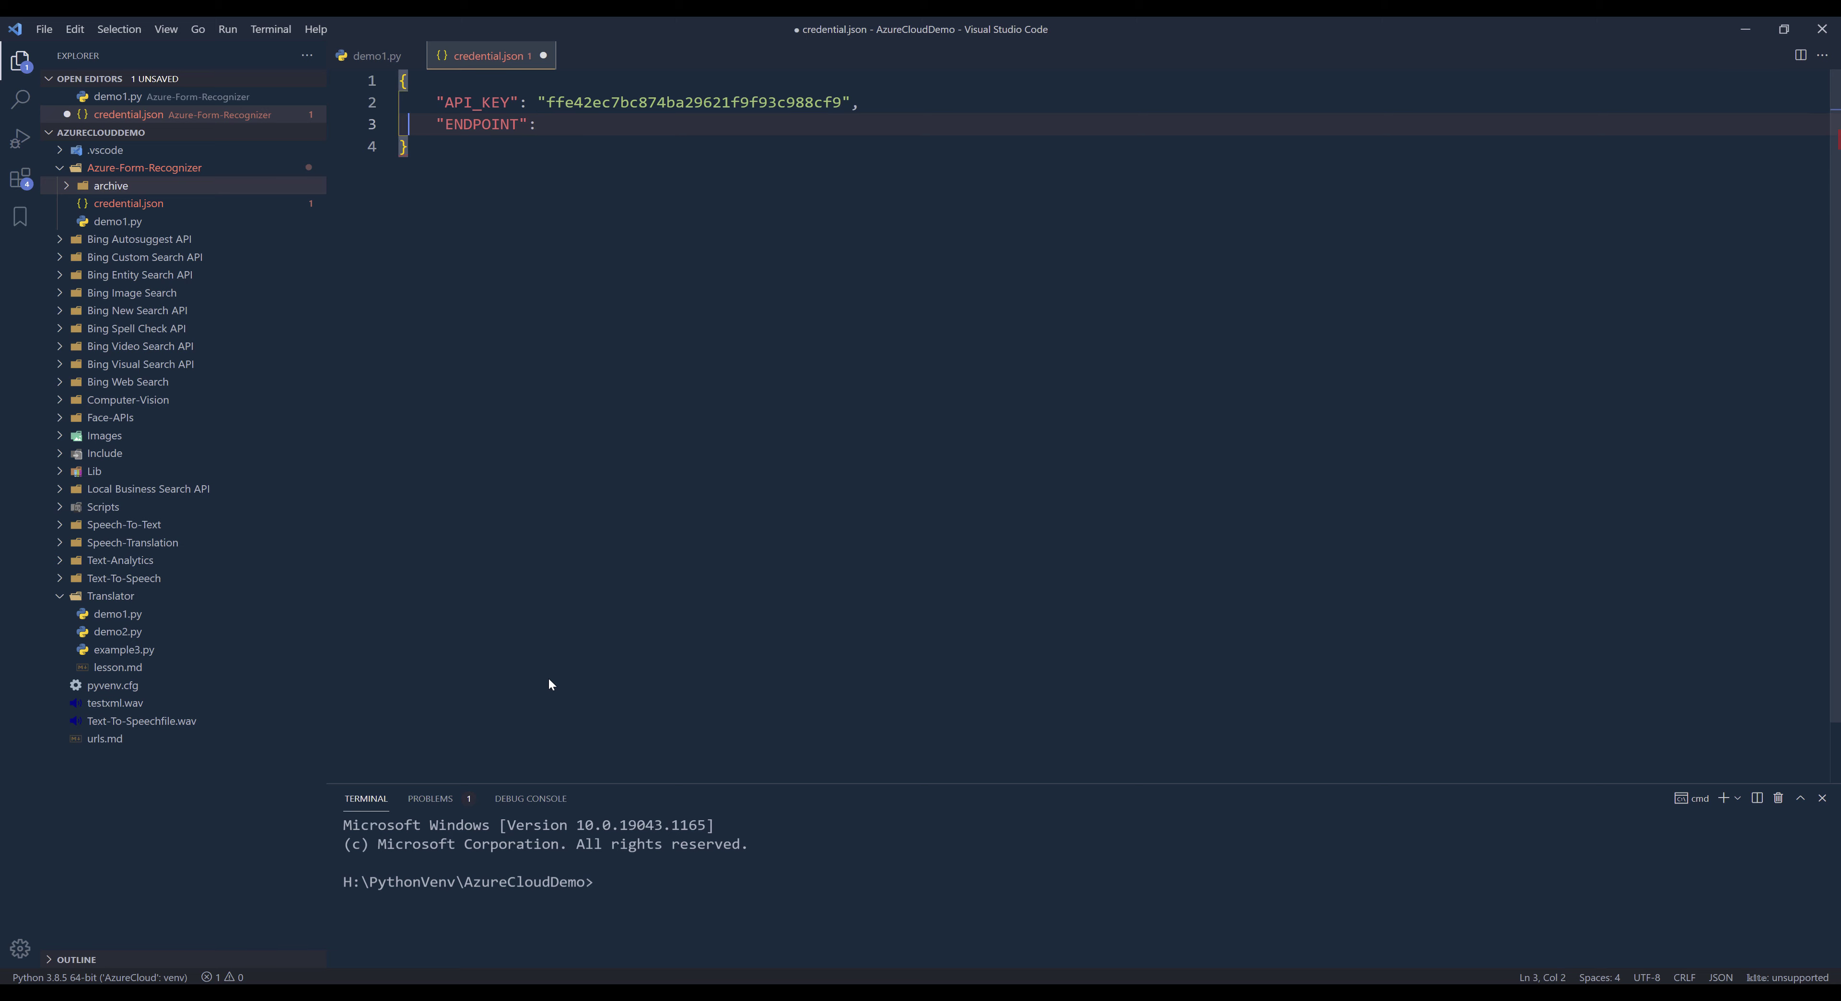
- Copy the endpoint URL from the Azure portal, paste it as the quoted ENDPOINT value in credential.json and save the file
{"action": "key", "text": "alt+Tab"}
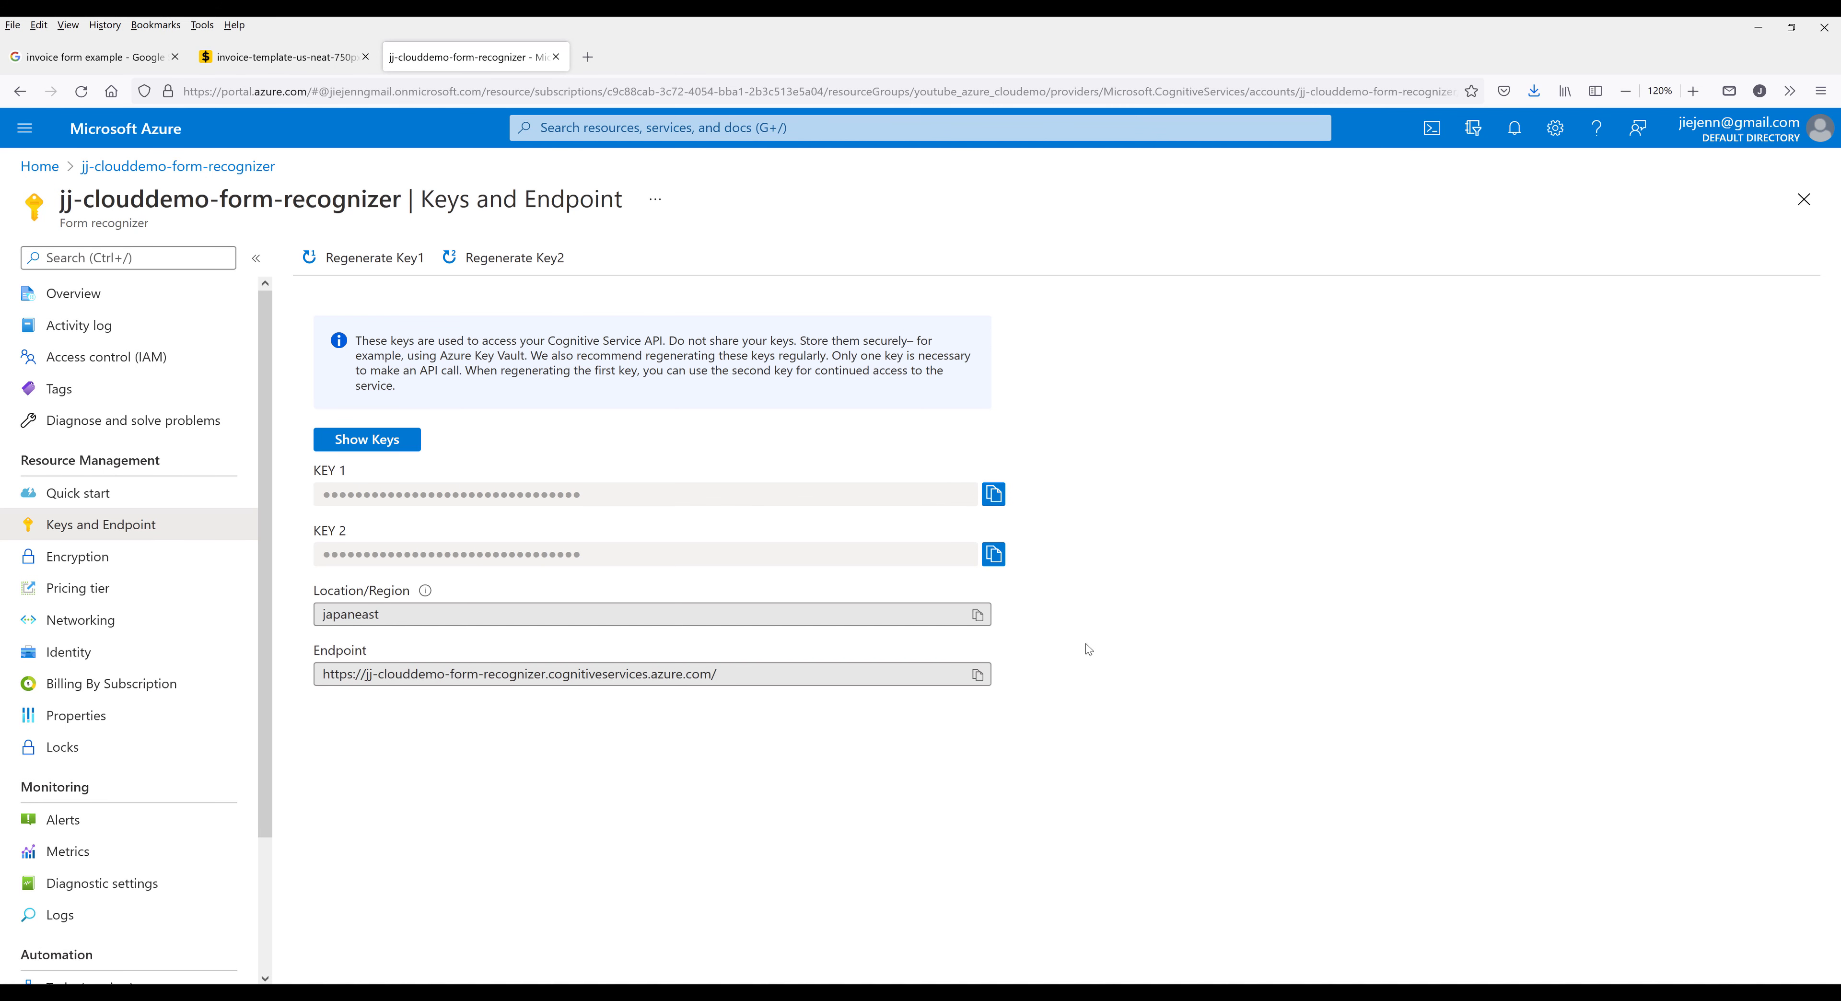
{"action": "left_click", "coordinate": [986, 678]}
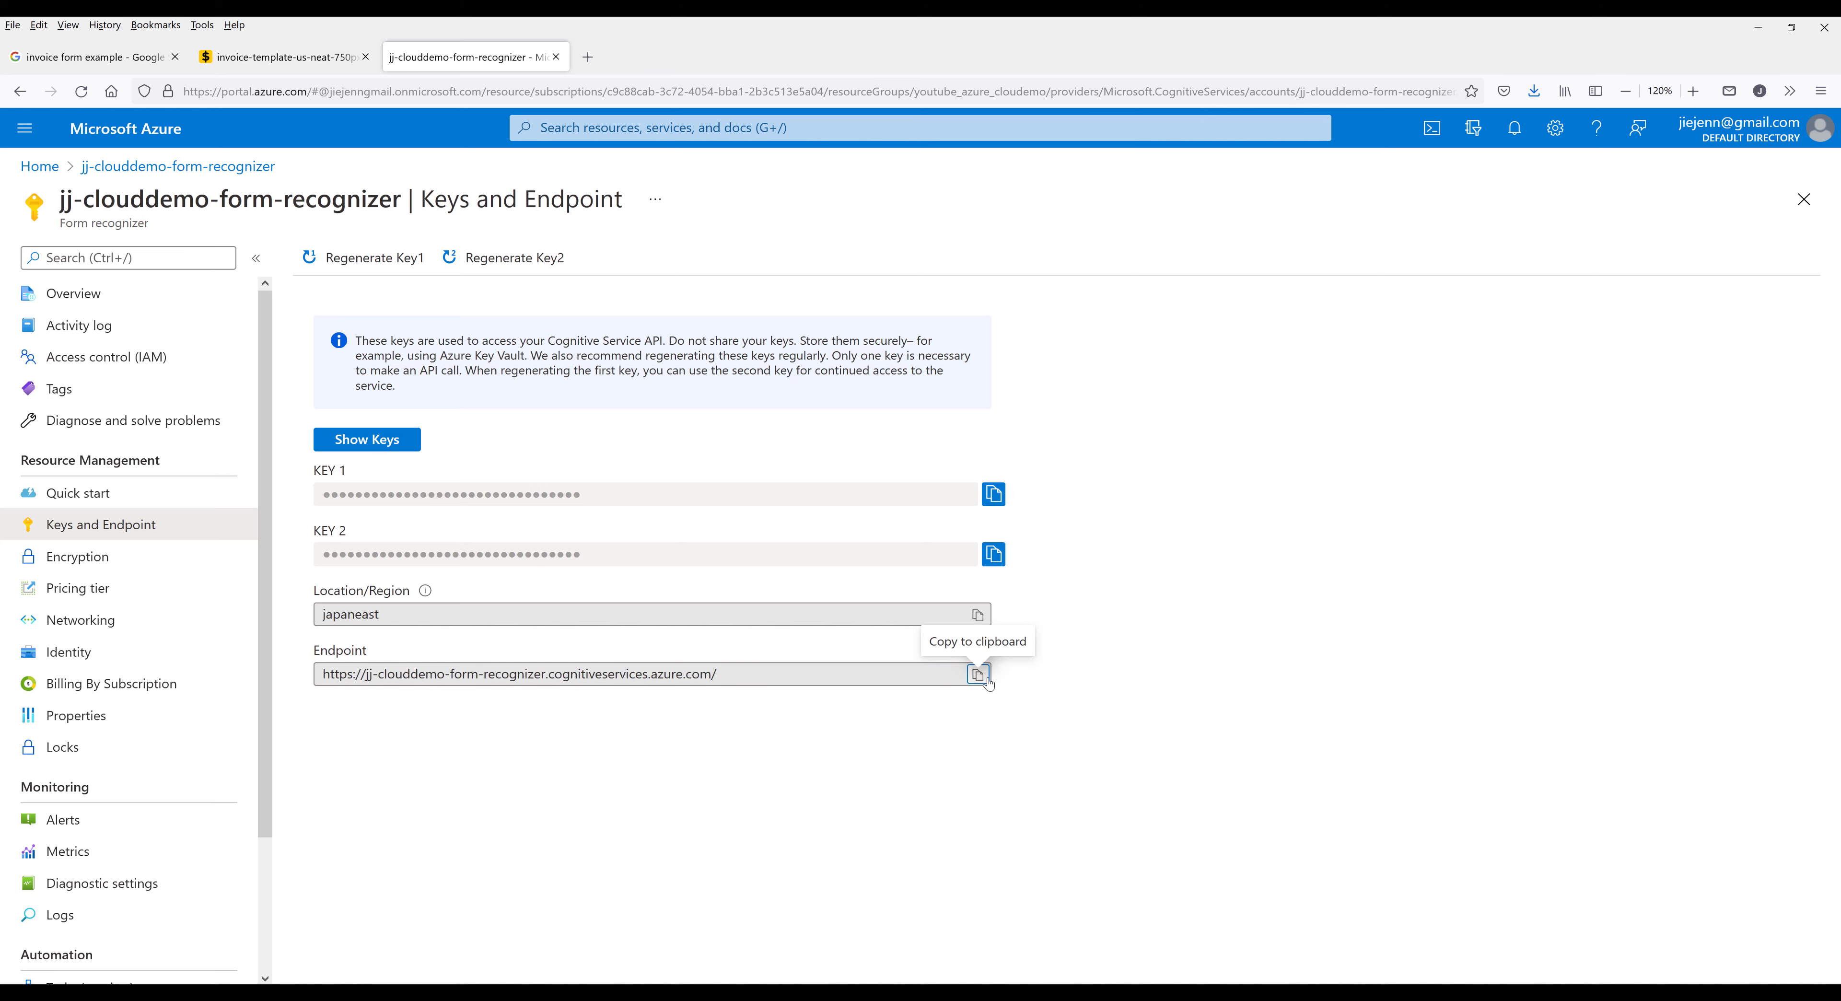
{"action": "key", "text": "alt+Tab"}
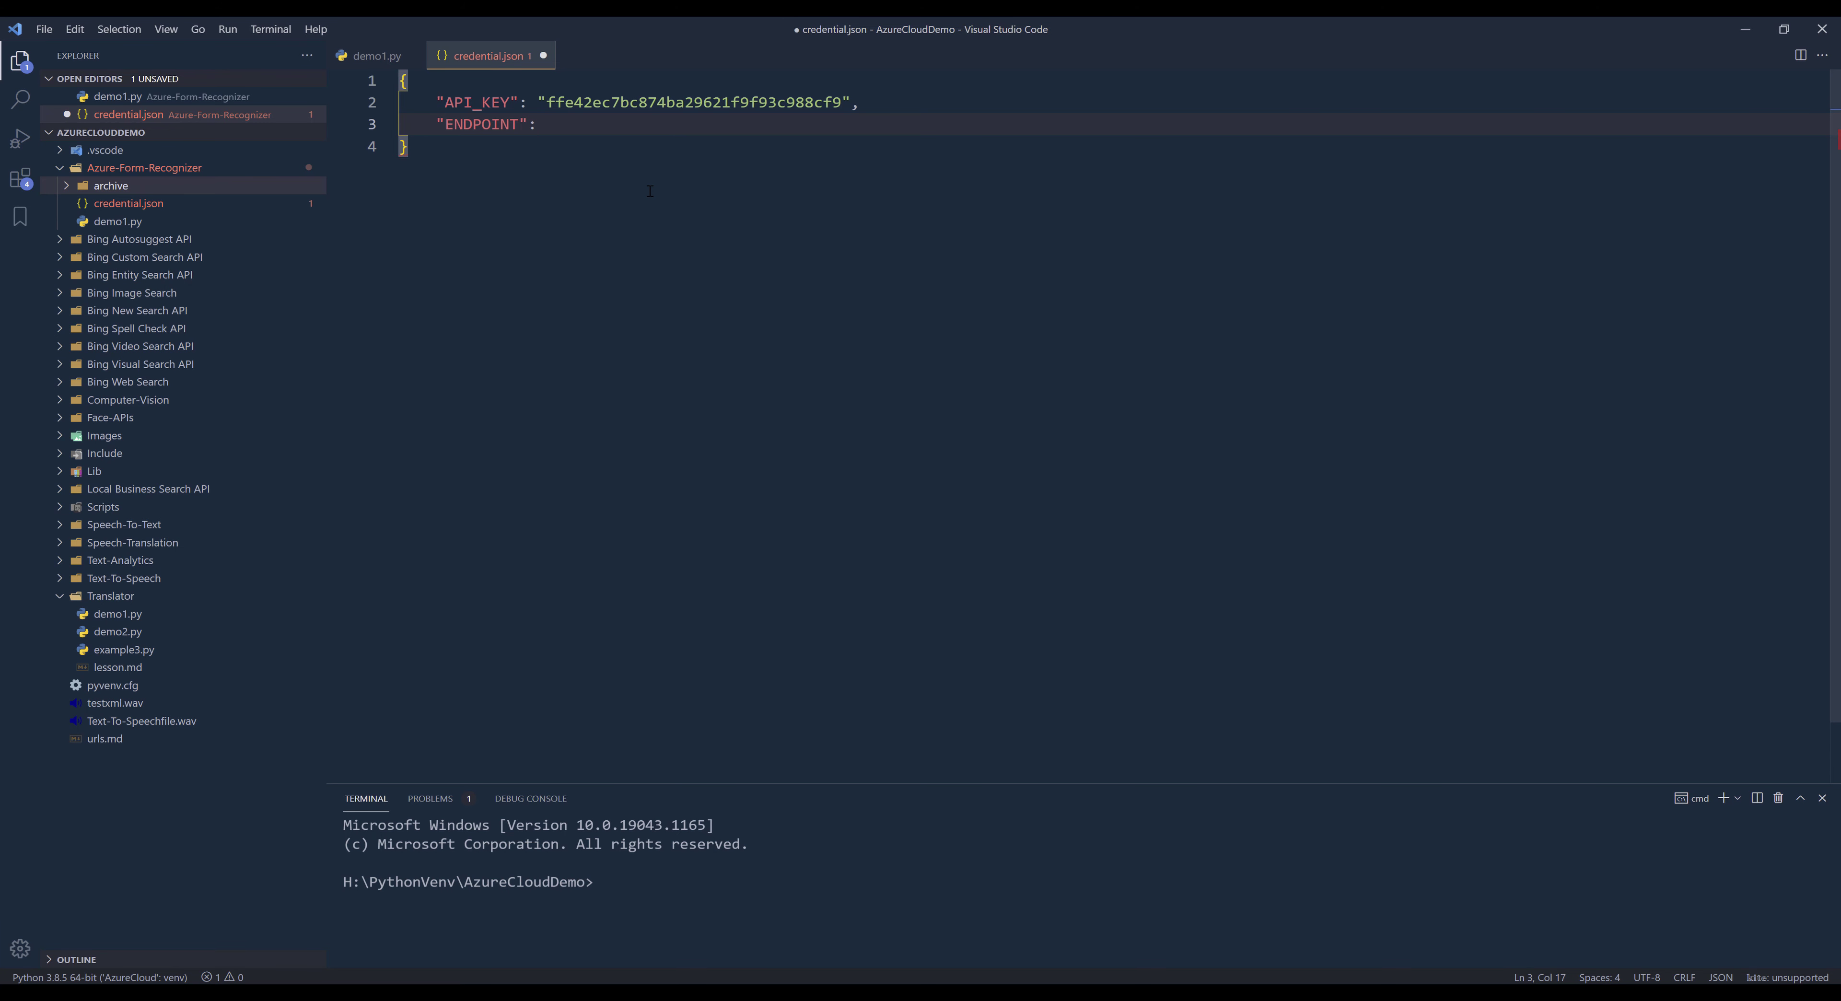
{"action": "type", "text": "\""}
{"action": "key", "text": "ctrl+v"}
{"action": "left_click", "coordinate": [624, 138]}
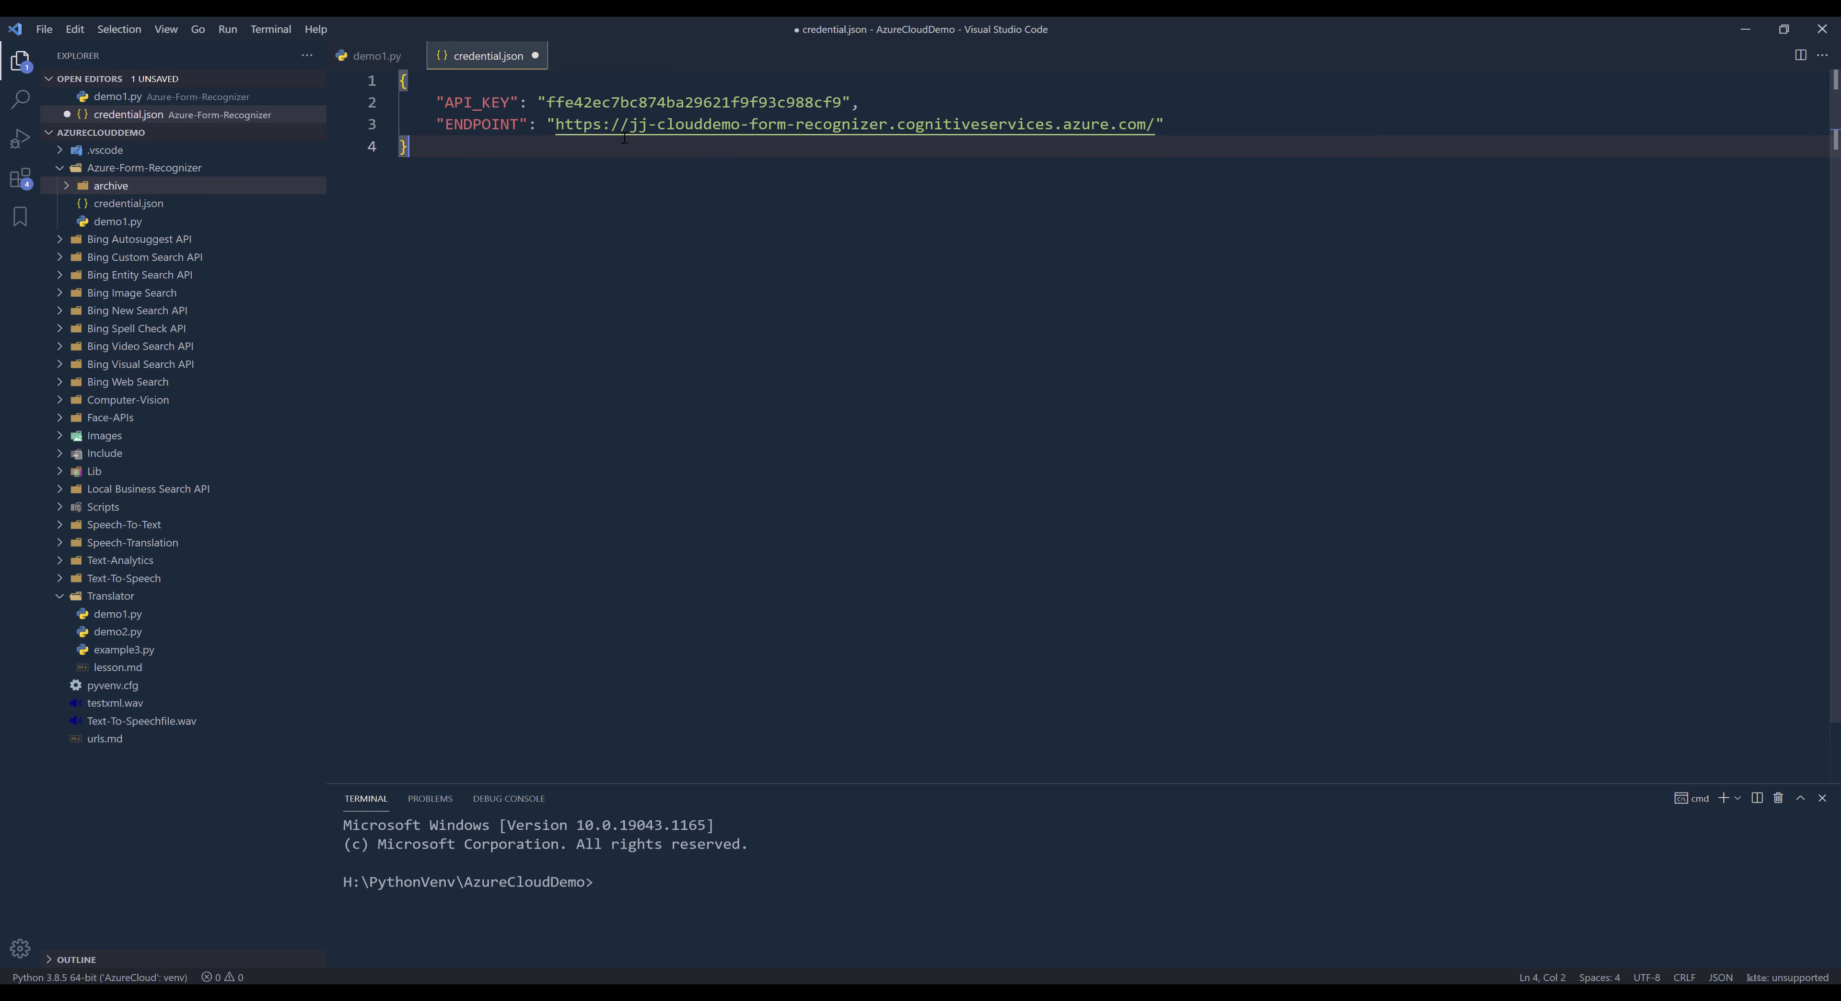
{"action": "key", "text": "ctrl+s"}
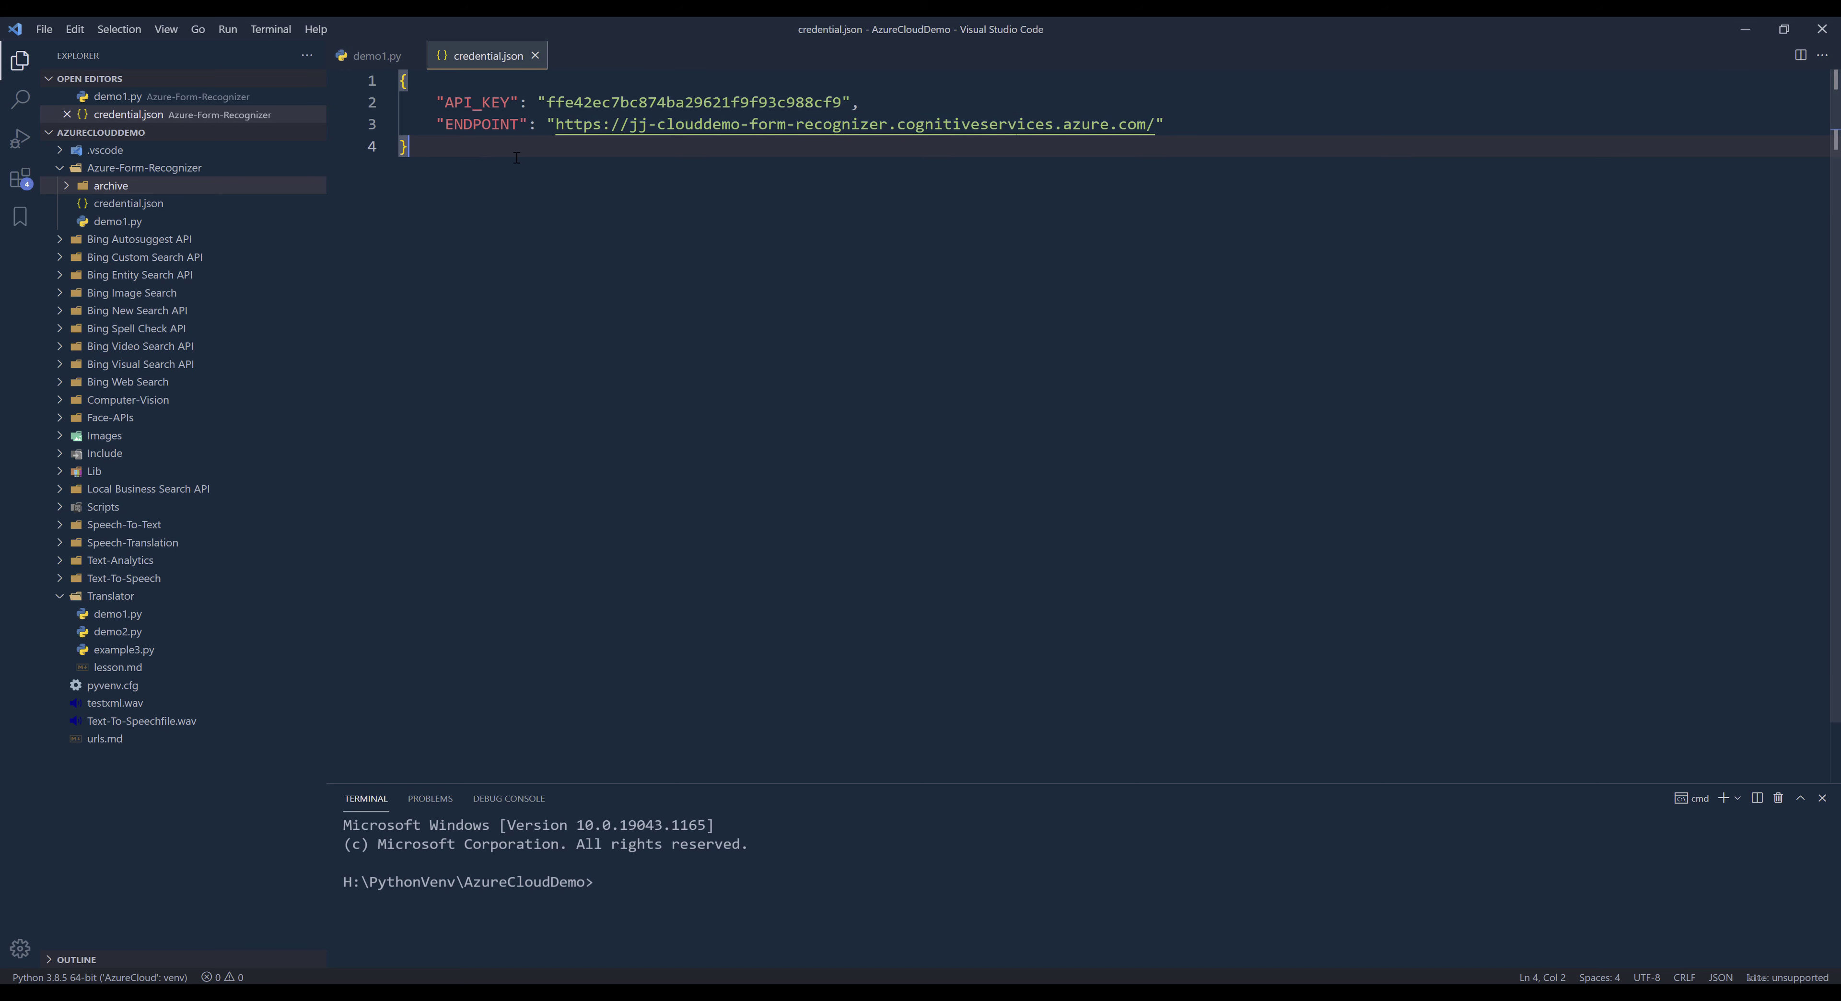
- Return to demo1.py and select the Python 3.8.5 64-bit ('AzureCloudDemo') interpreter
{"action": "left_click", "coordinate": [366, 61]}
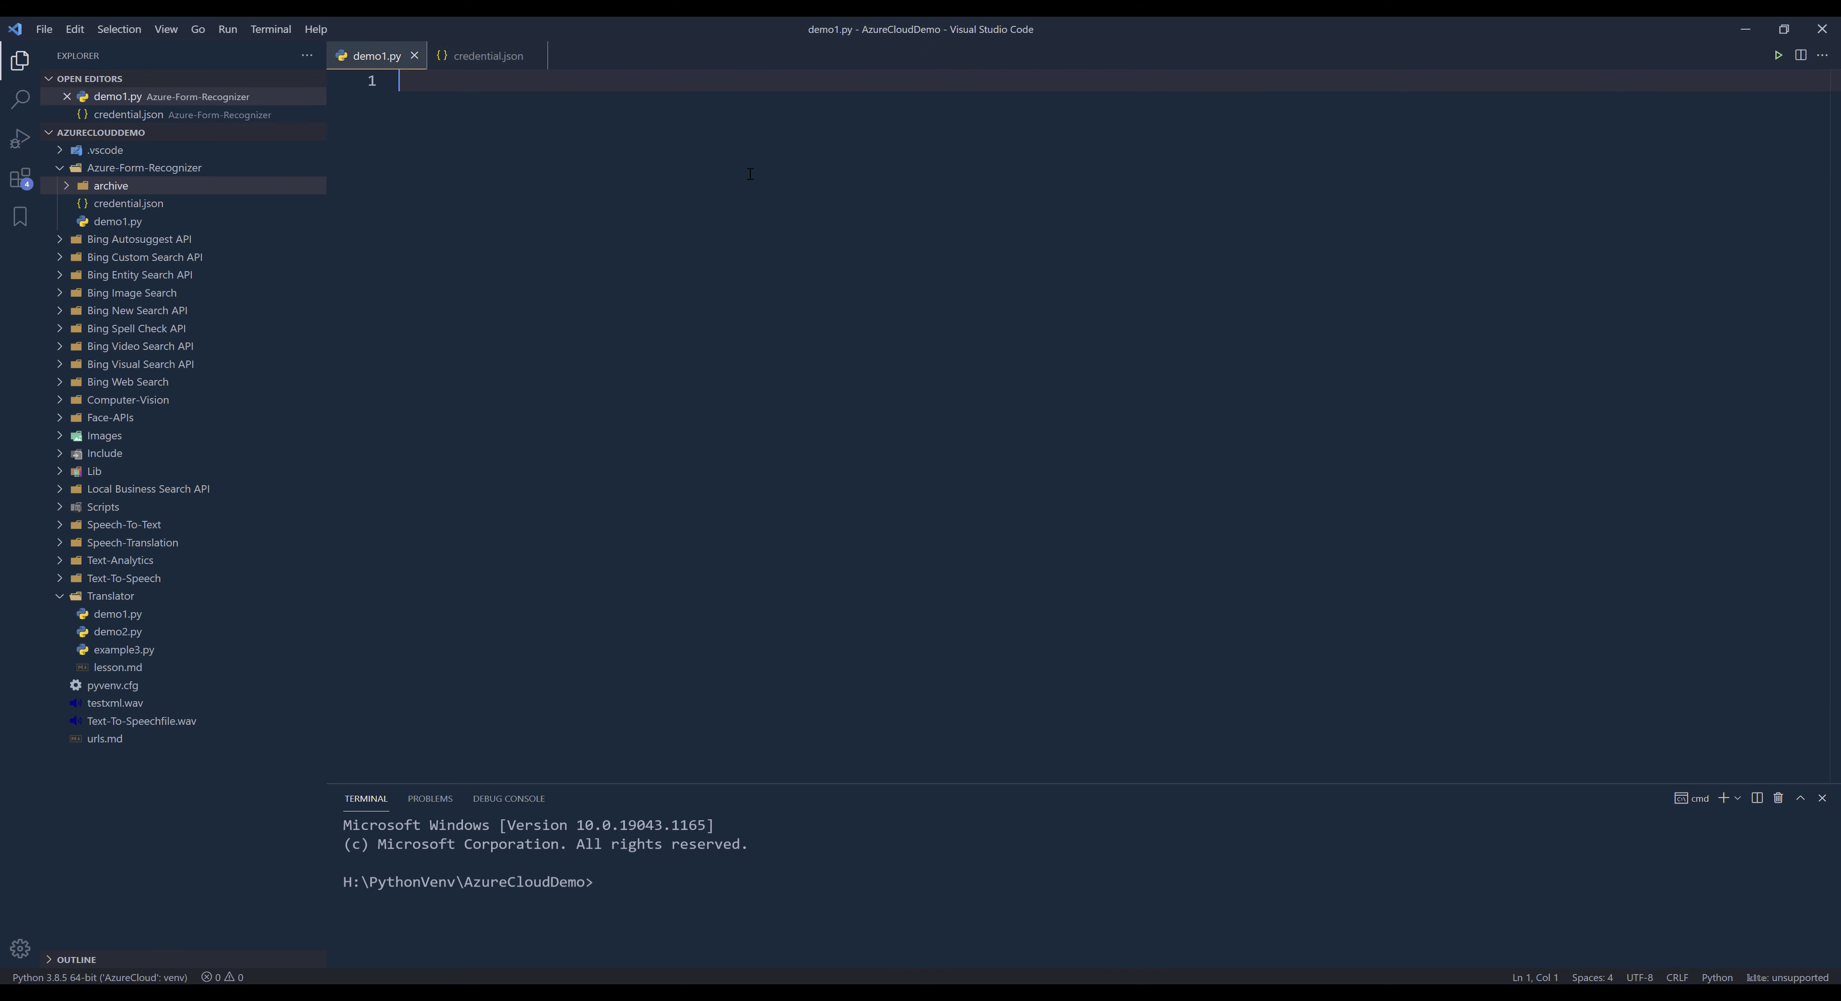
{"action": "left_click", "coordinate": [751, 832]}
{"action": "left_click", "coordinate": [152, 978]}
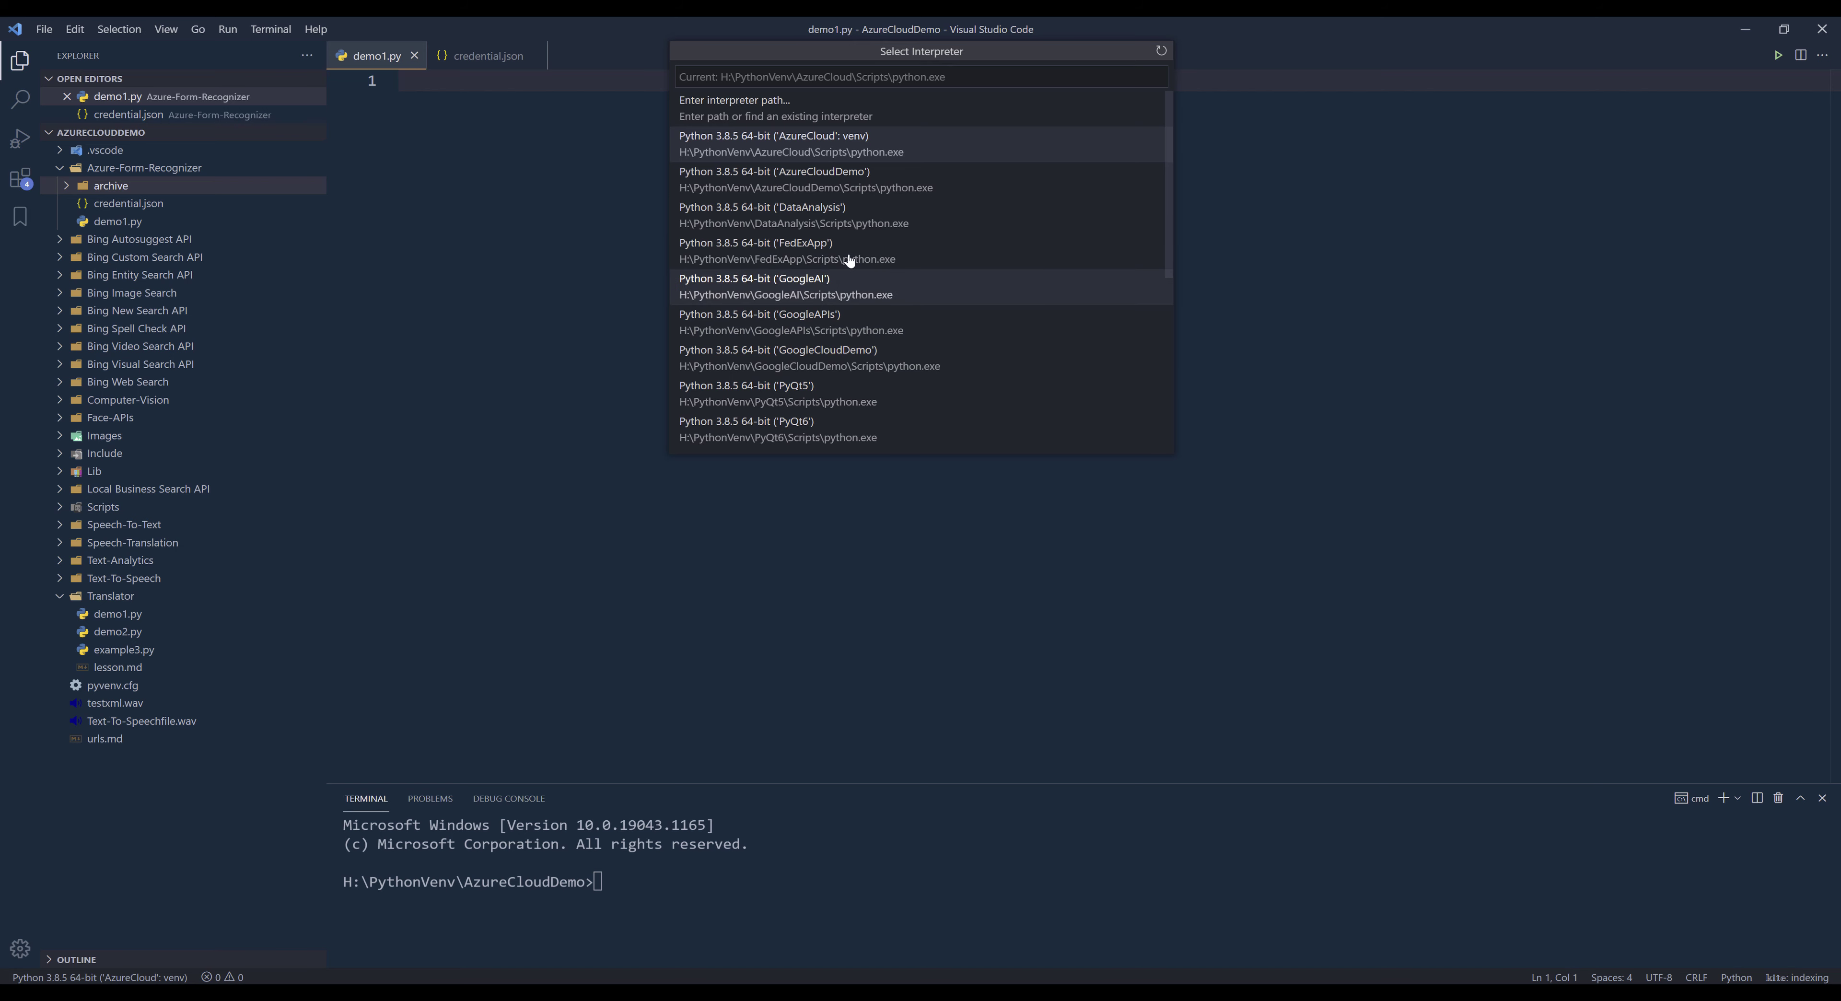
{"action": "left_click", "coordinate": [878, 180]}
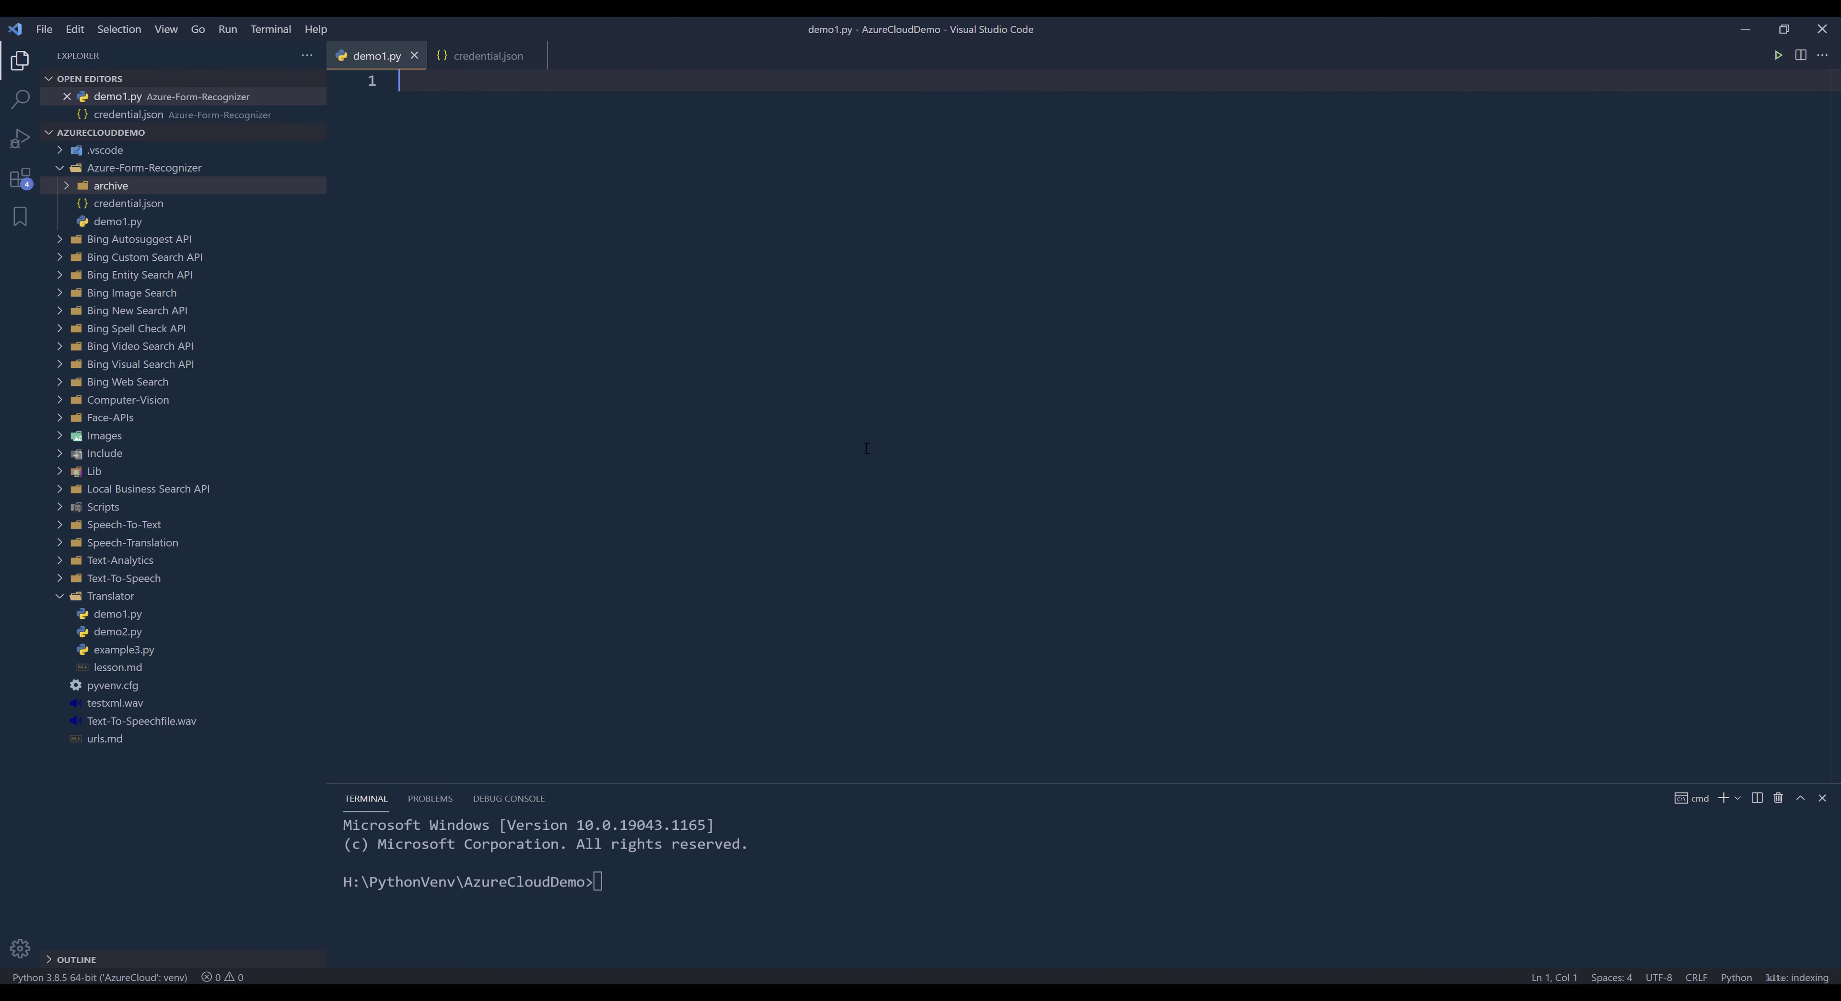
- Enlarge the terminal area, zoom in the editor interface and hide the file explorer
{"action": "left_click", "coordinate": [875, 873]}
{"action": "left_click_drag", "start_coordinate": [965, 784], "coordinate": [967, 554]}
{"action": "key", "text": "ctrl+equal"}
{"action": "key", "text": "ctrl+equal"}
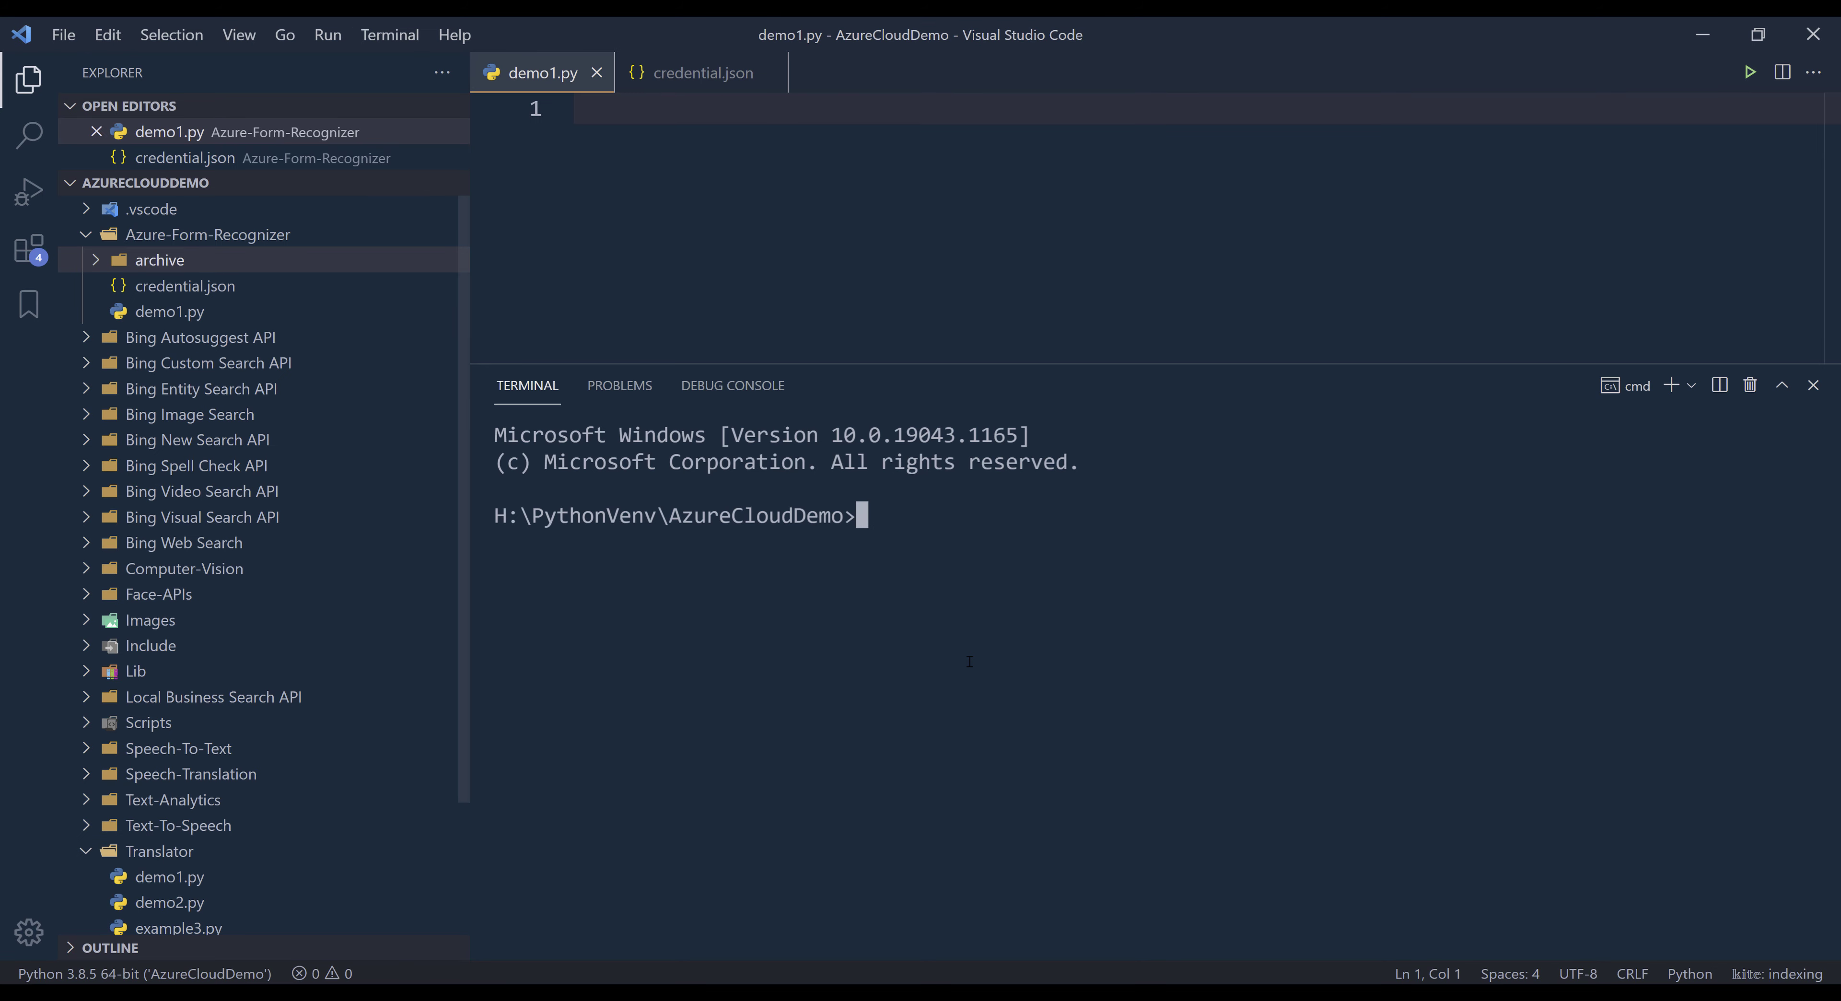
{"action": "key", "text": "ctrl+equal"}
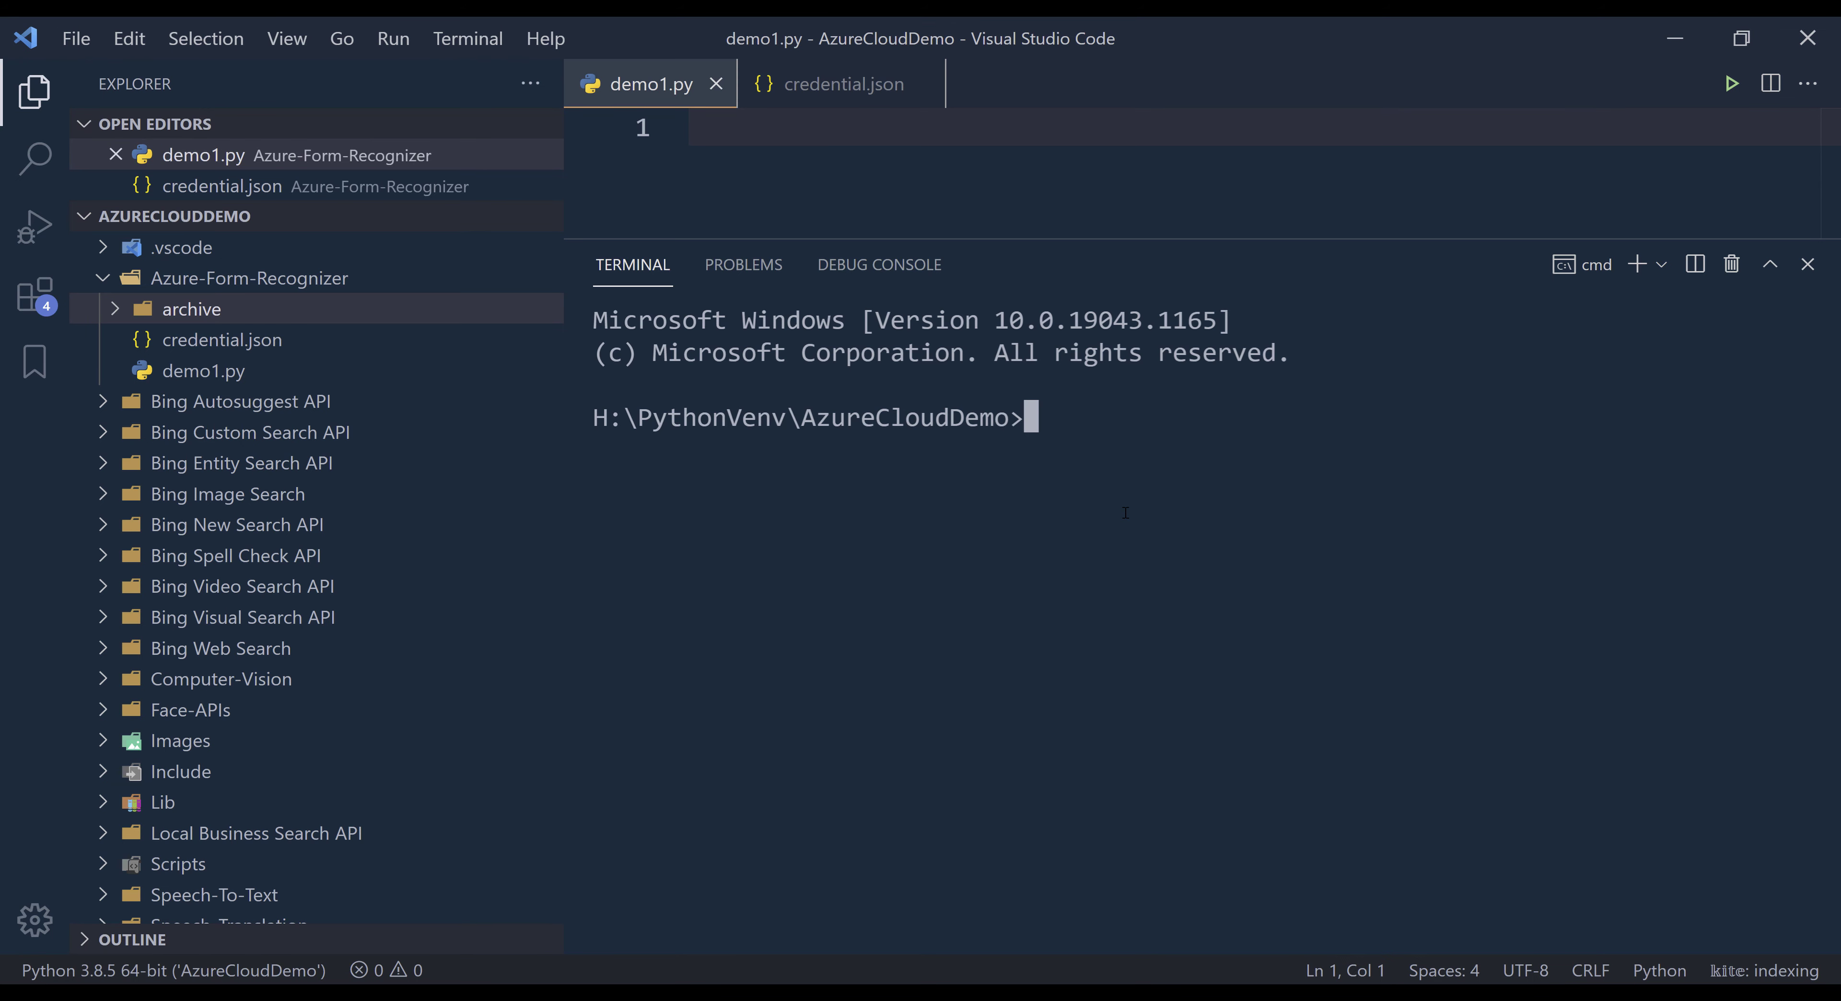
{"action": "key", "text": "ctrl+b"}
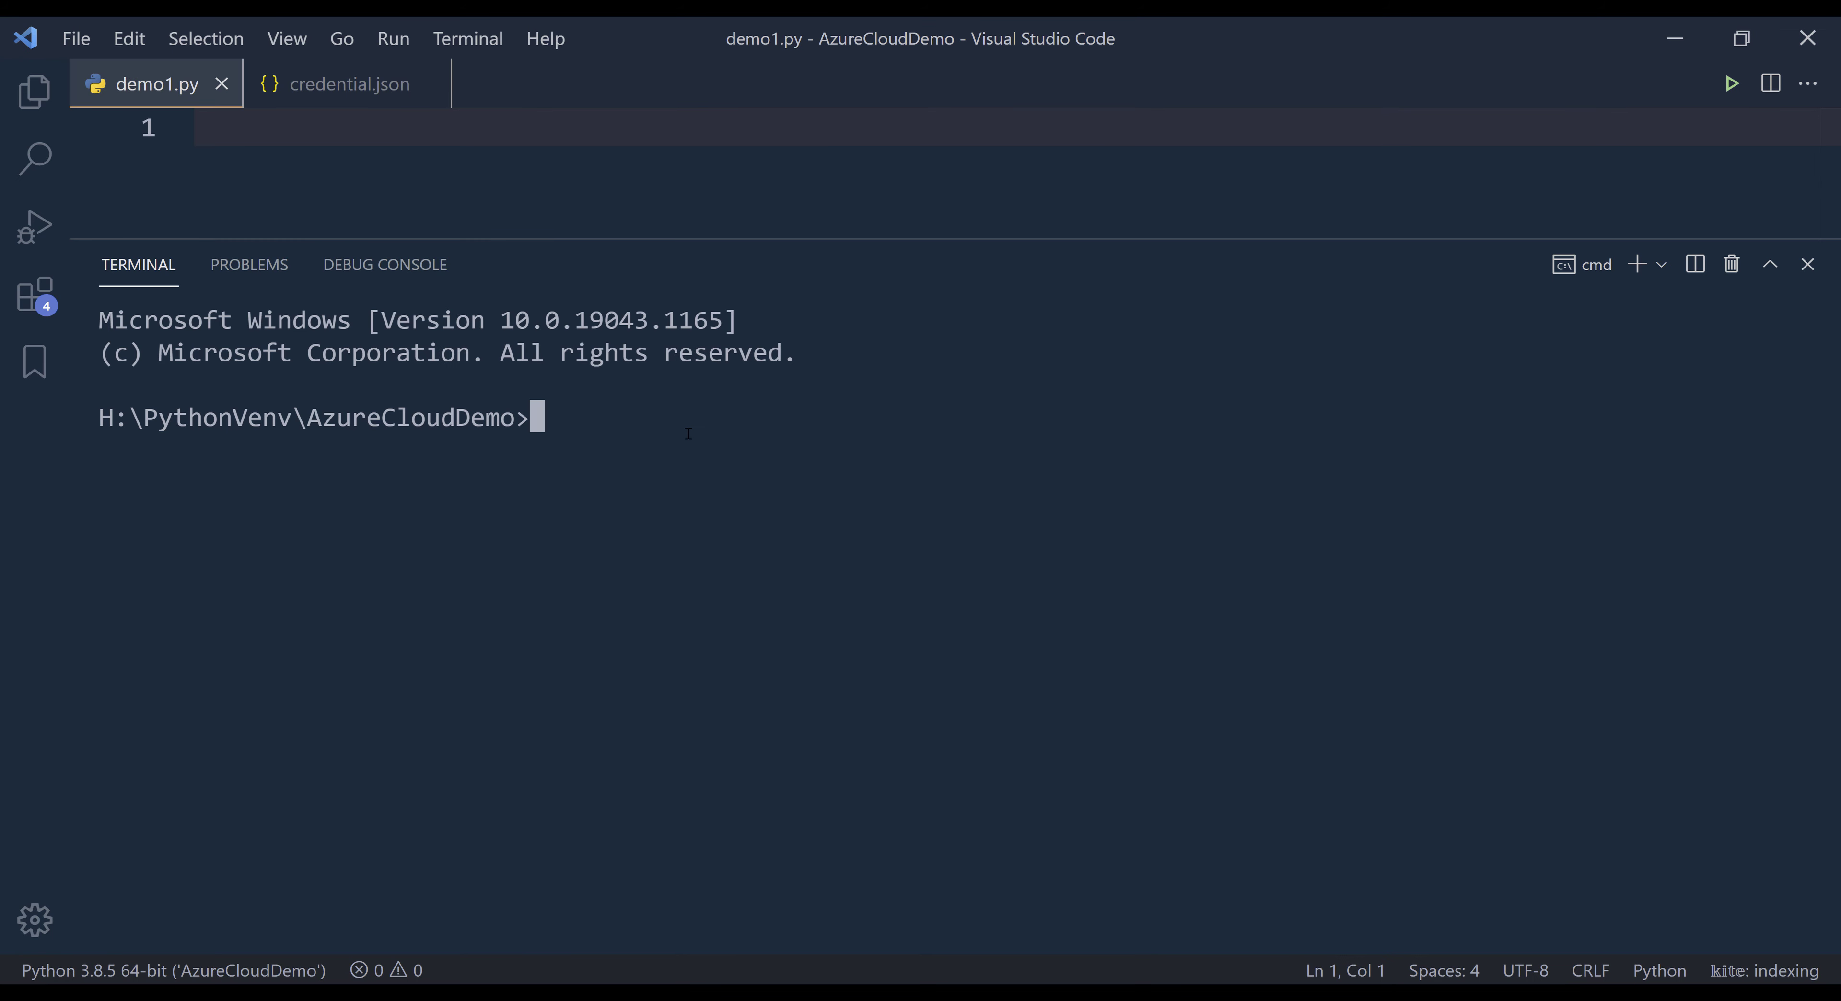
- Try to install the Form Recognizer package with pip as azure-ai-formrecgnizer in the current terminal
{"action": "type", "text": "pip install azure"}
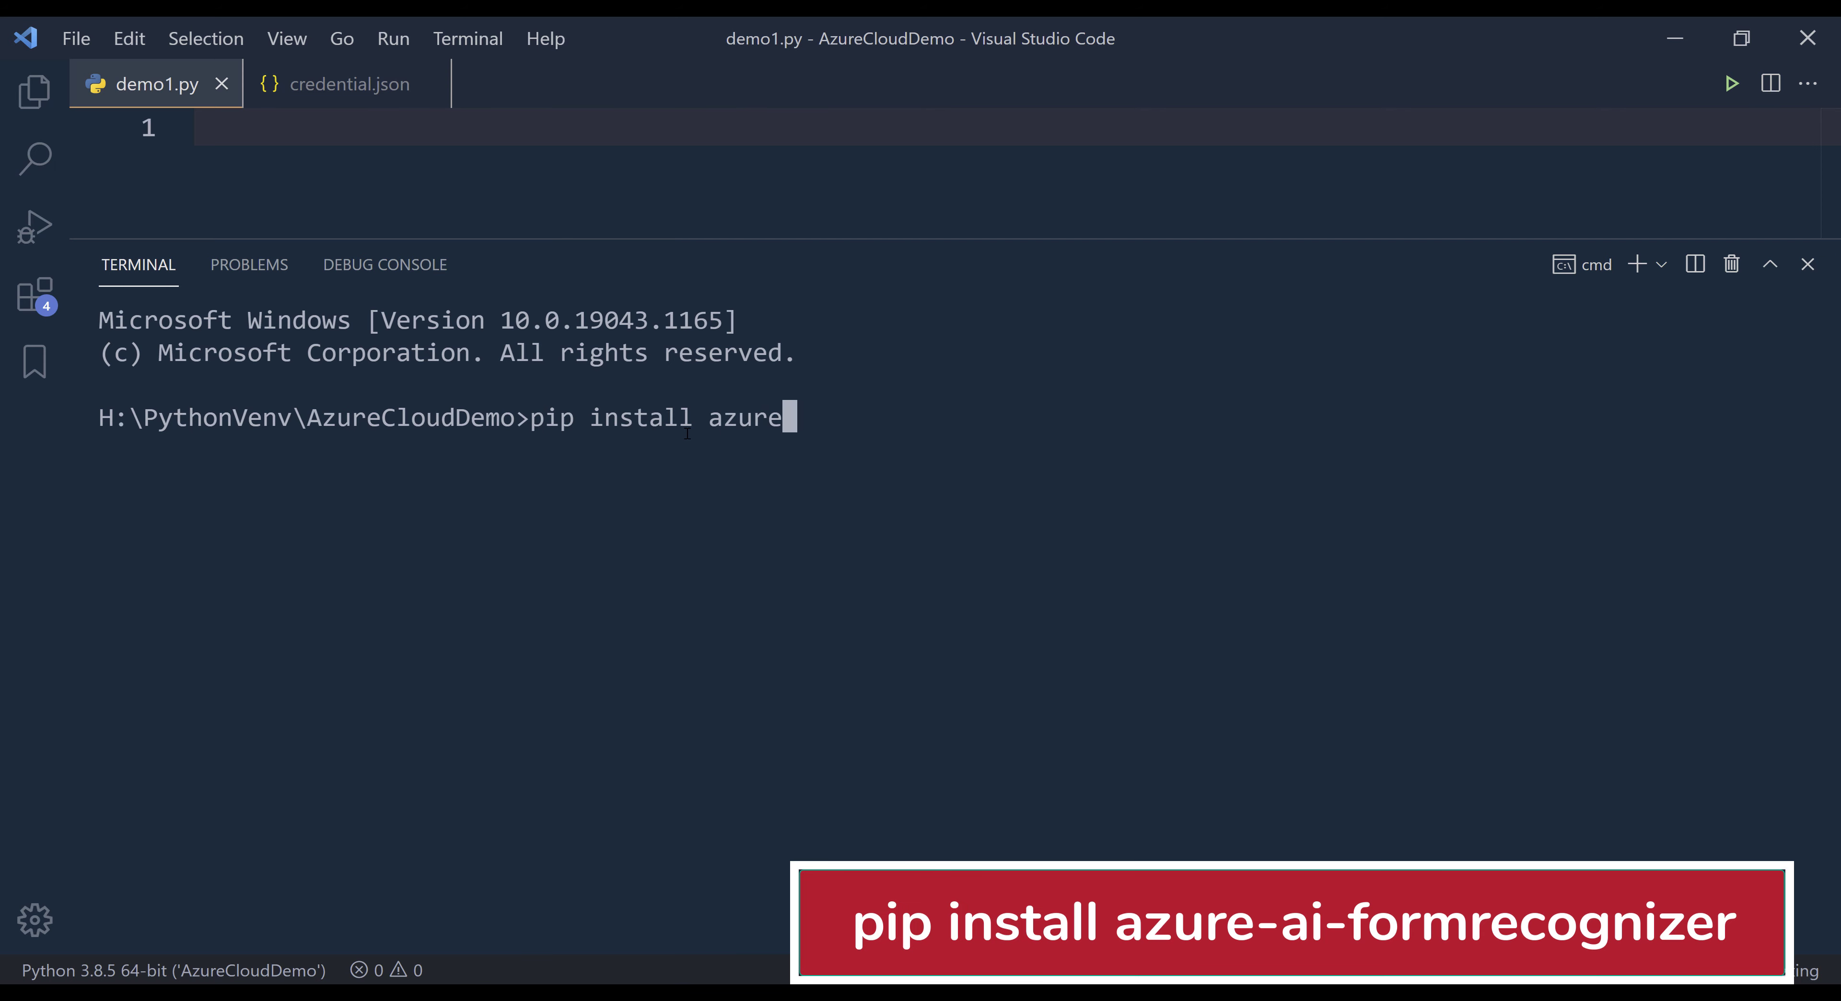
{"action": "type", "text": "-ai-formreco"}
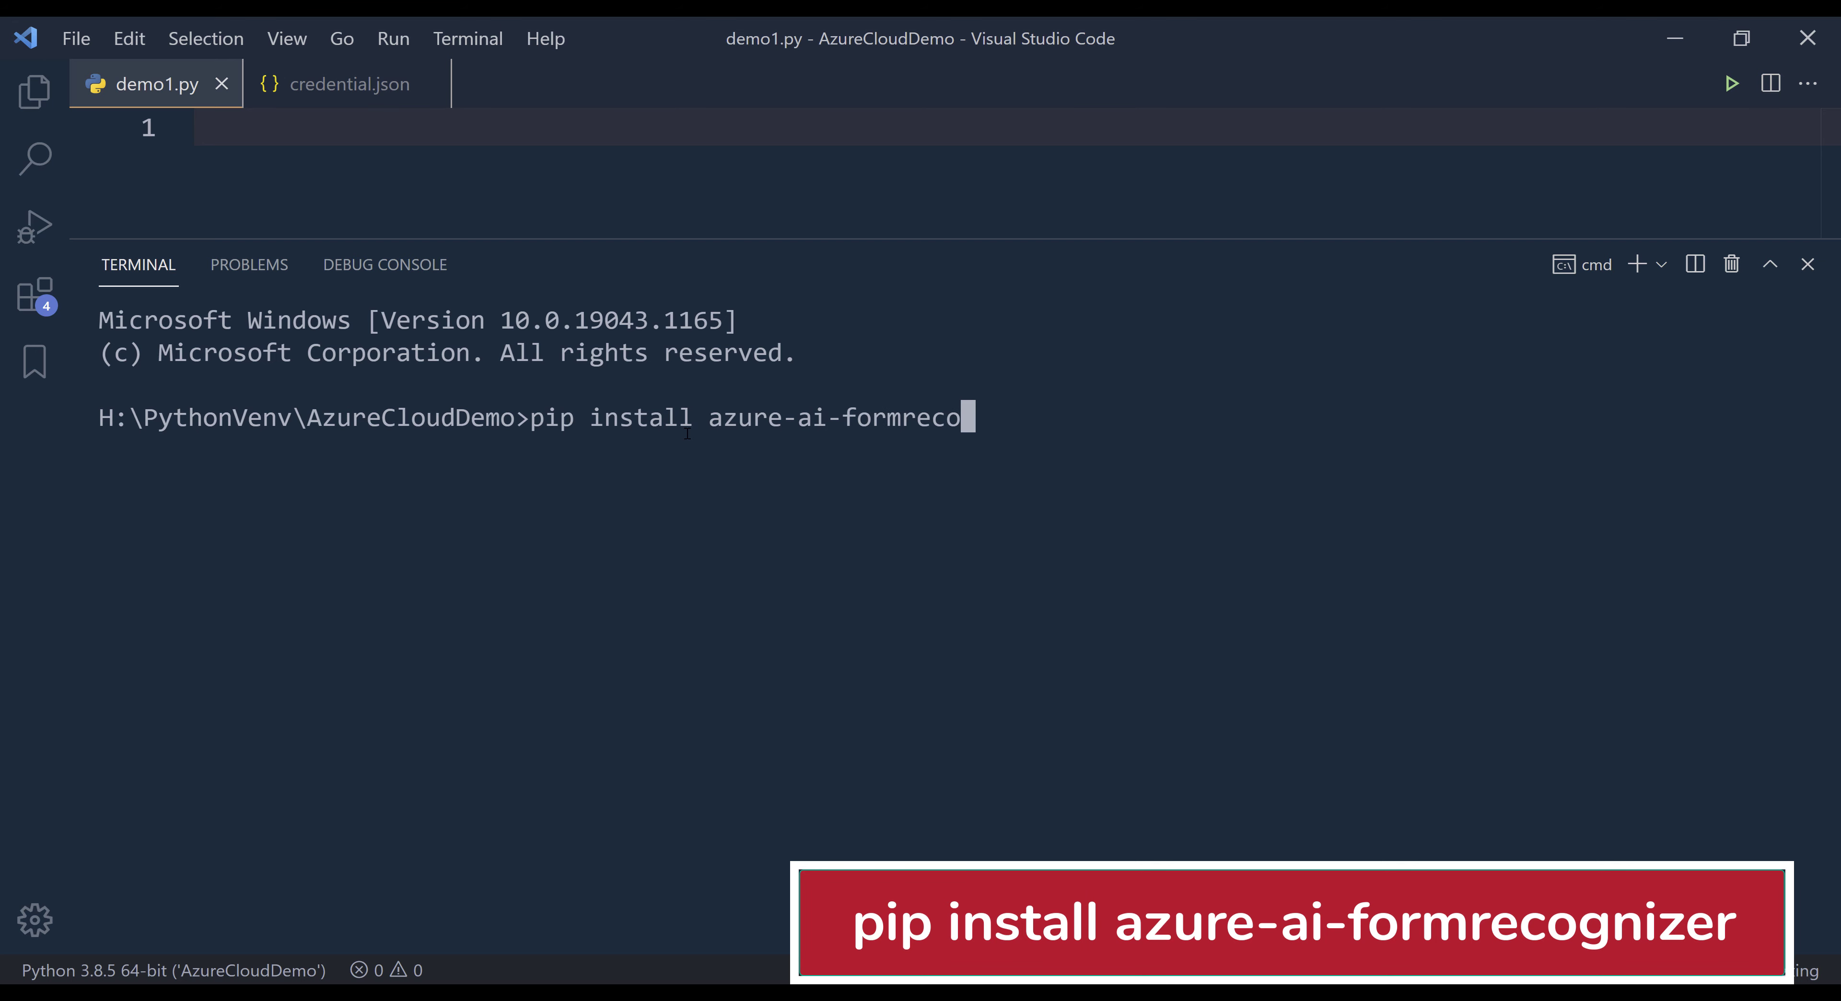
{"action": "key", "text": "BackSpace"}
{"action": "type", "text": "gnizer"}
{"action": "key", "text": "Return"}
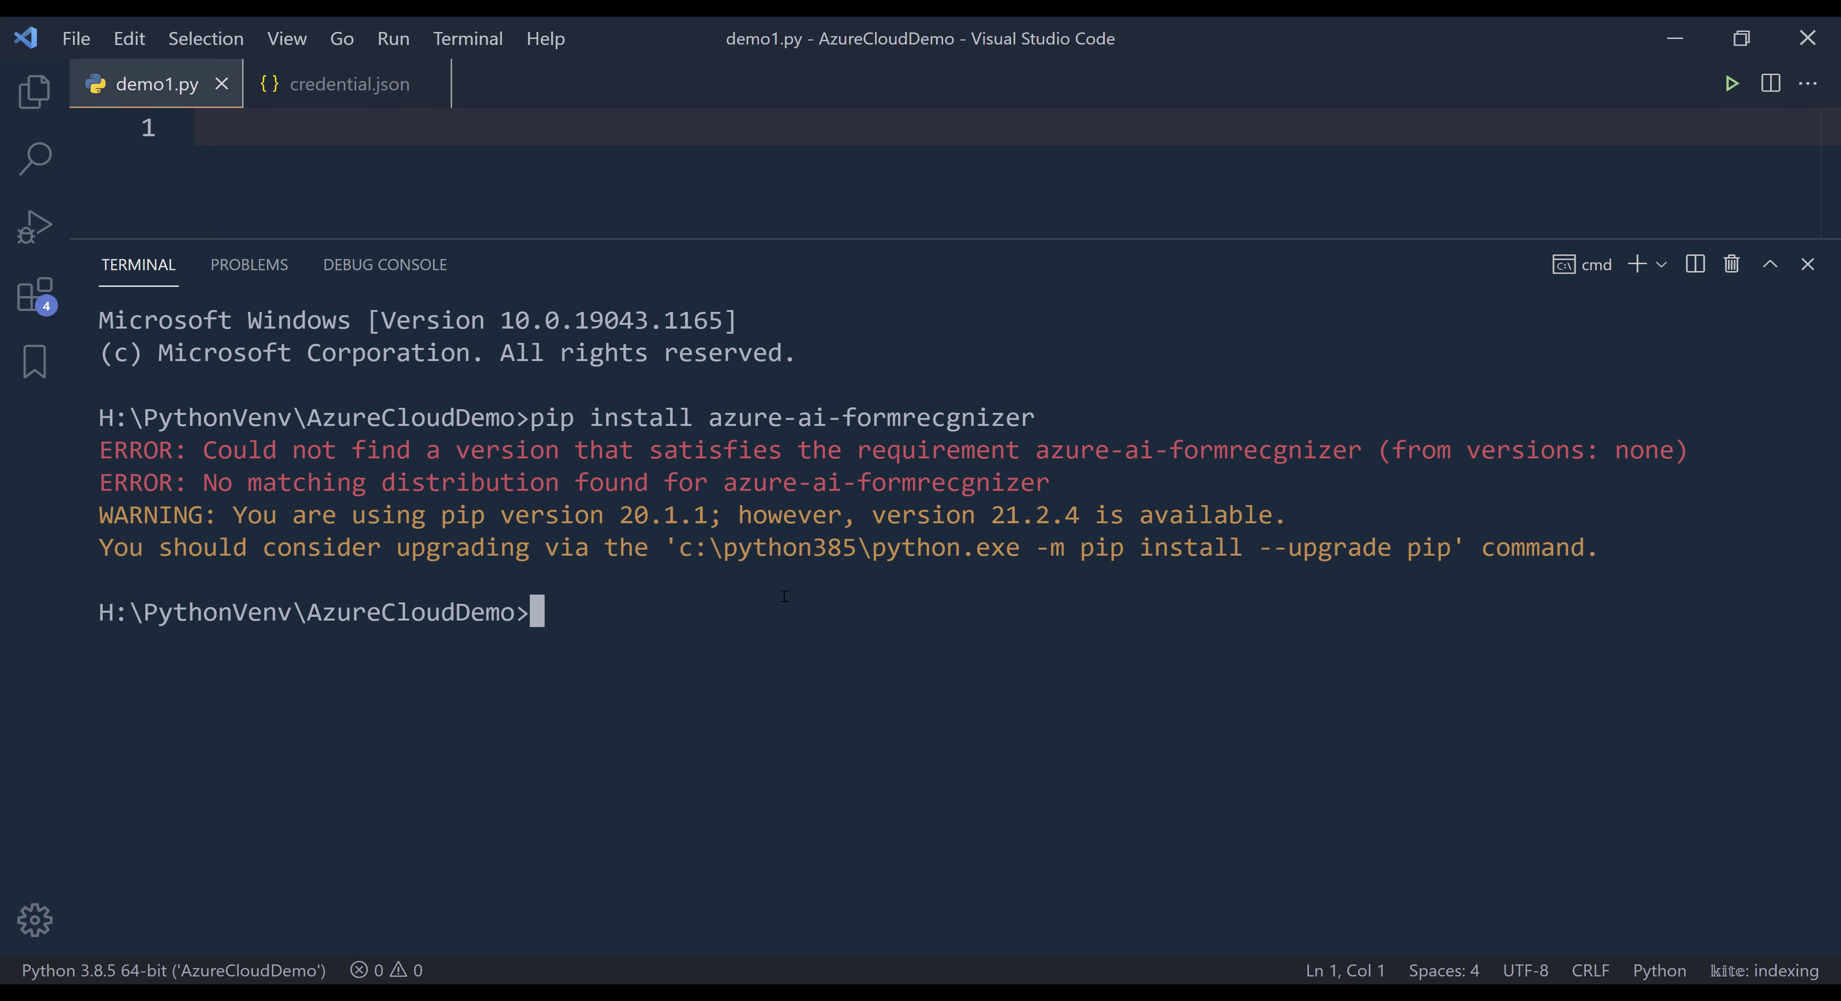
- Open a new terminal session in the AzureCloudDemo environment and install azure-ai-formrecognizer with pip
{"action": "left_click", "coordinate": [1637, 264]}
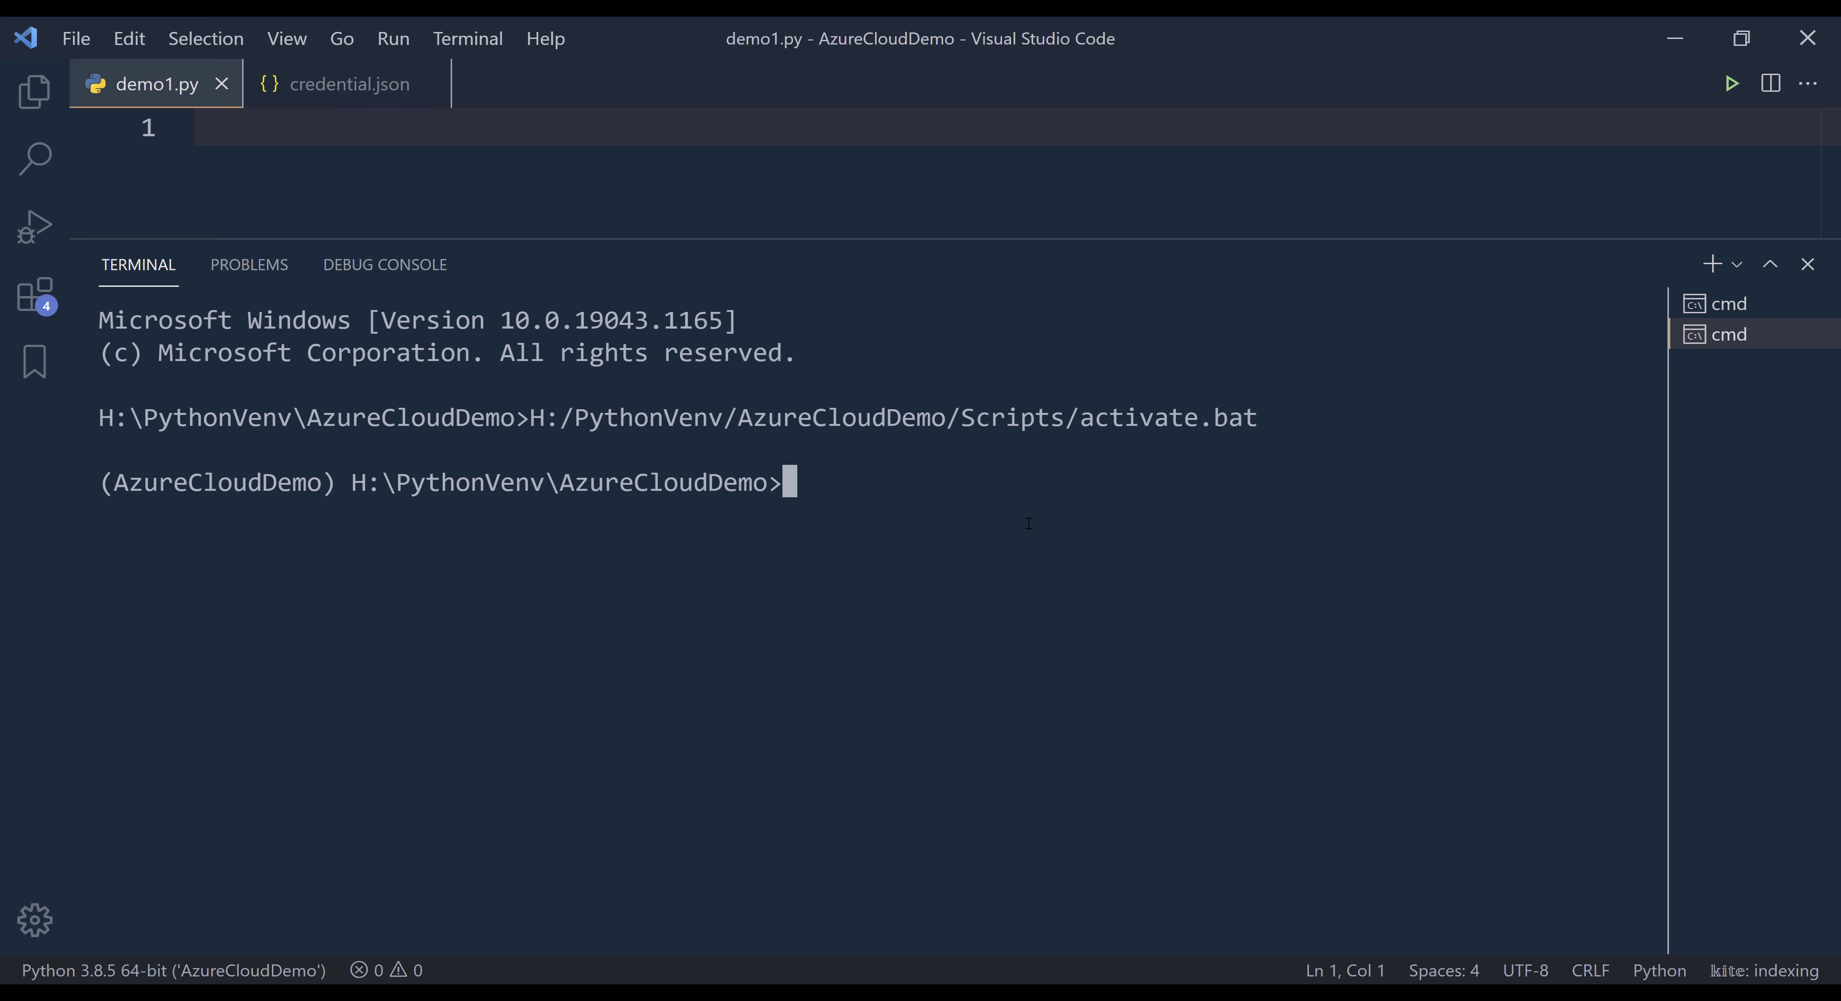
{"action": "type", "text": "pip "}
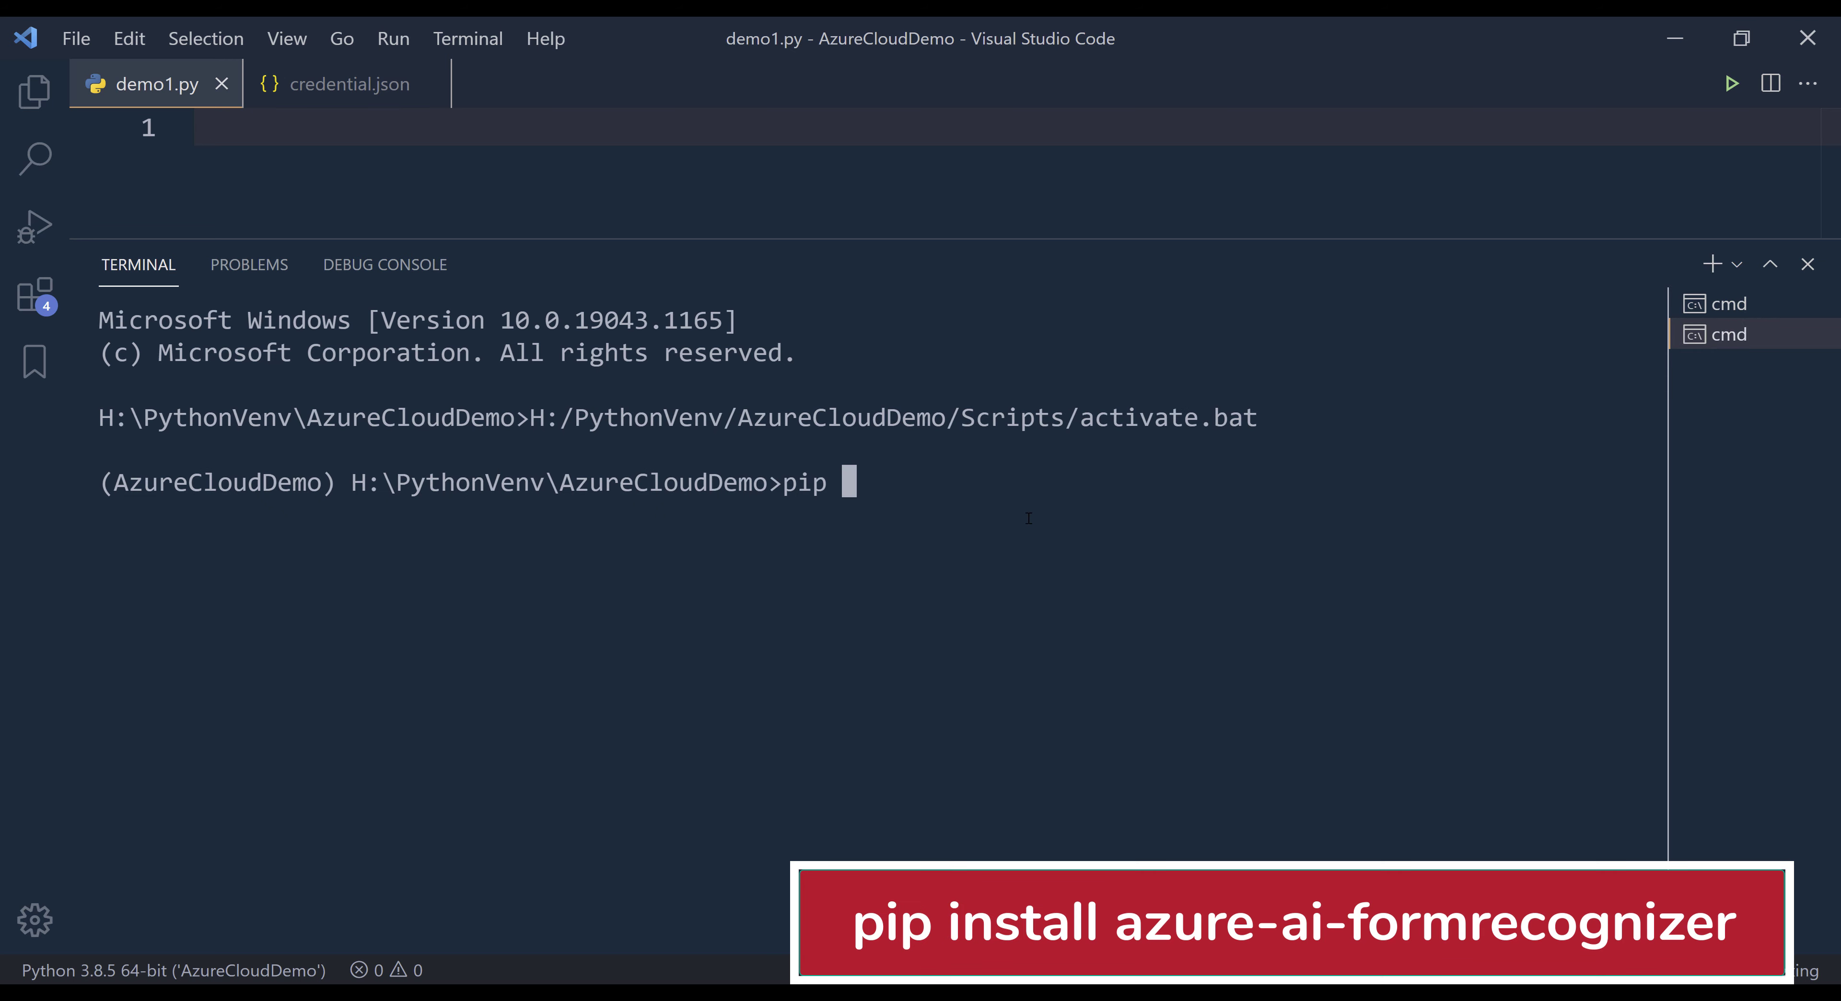
{"action": "type", "text": "install azure-a"}
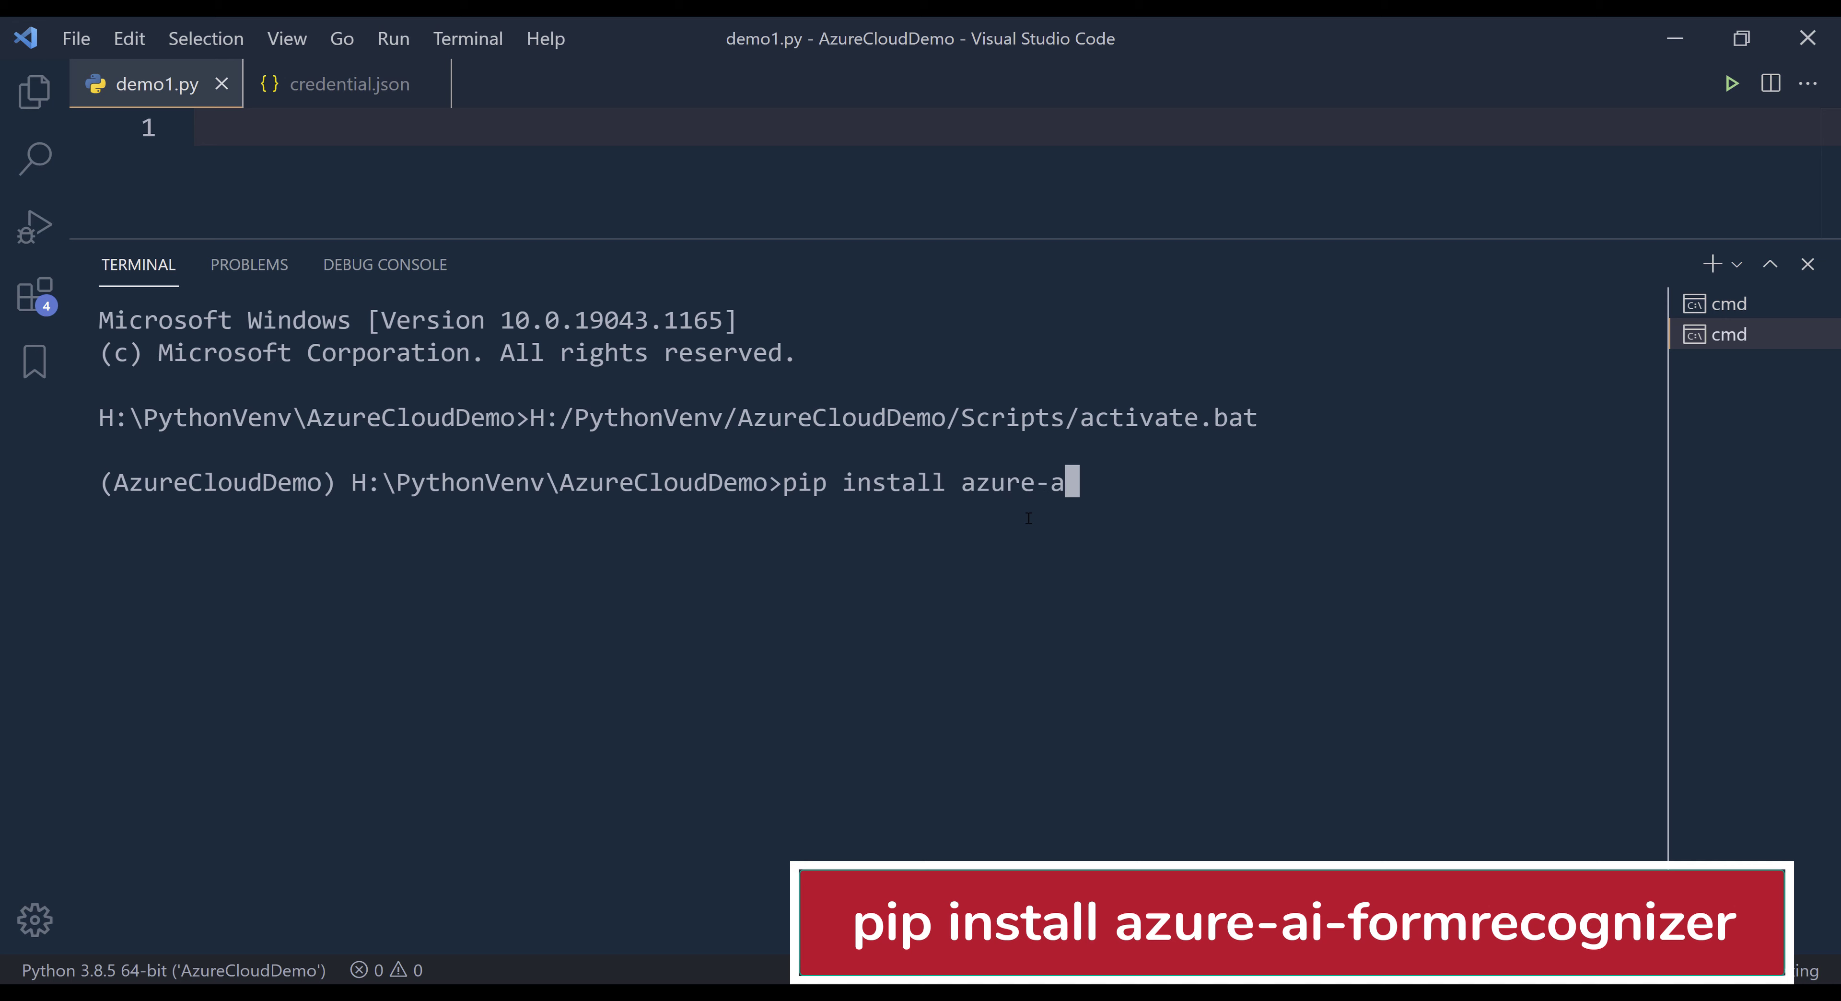
{"action": "type", "text": "i-form"}
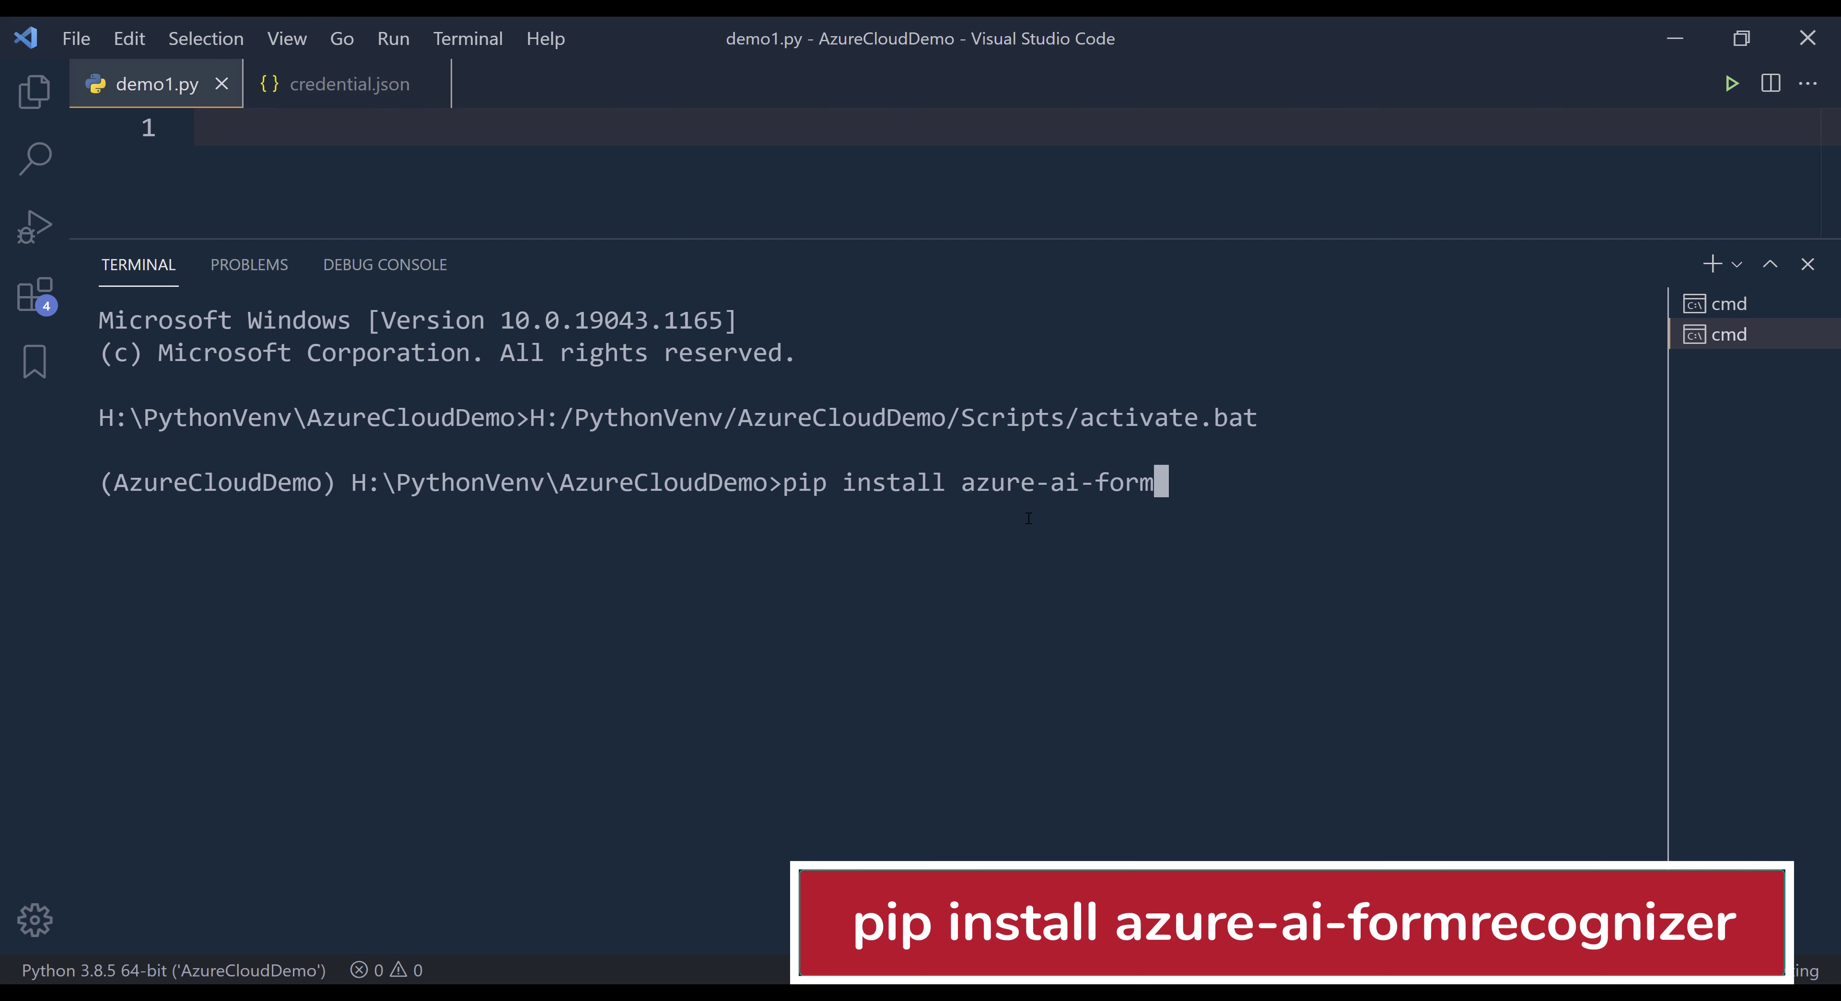
{"action": "type", "text": "recognizer"}
{"action": "key", "text": "Return"}
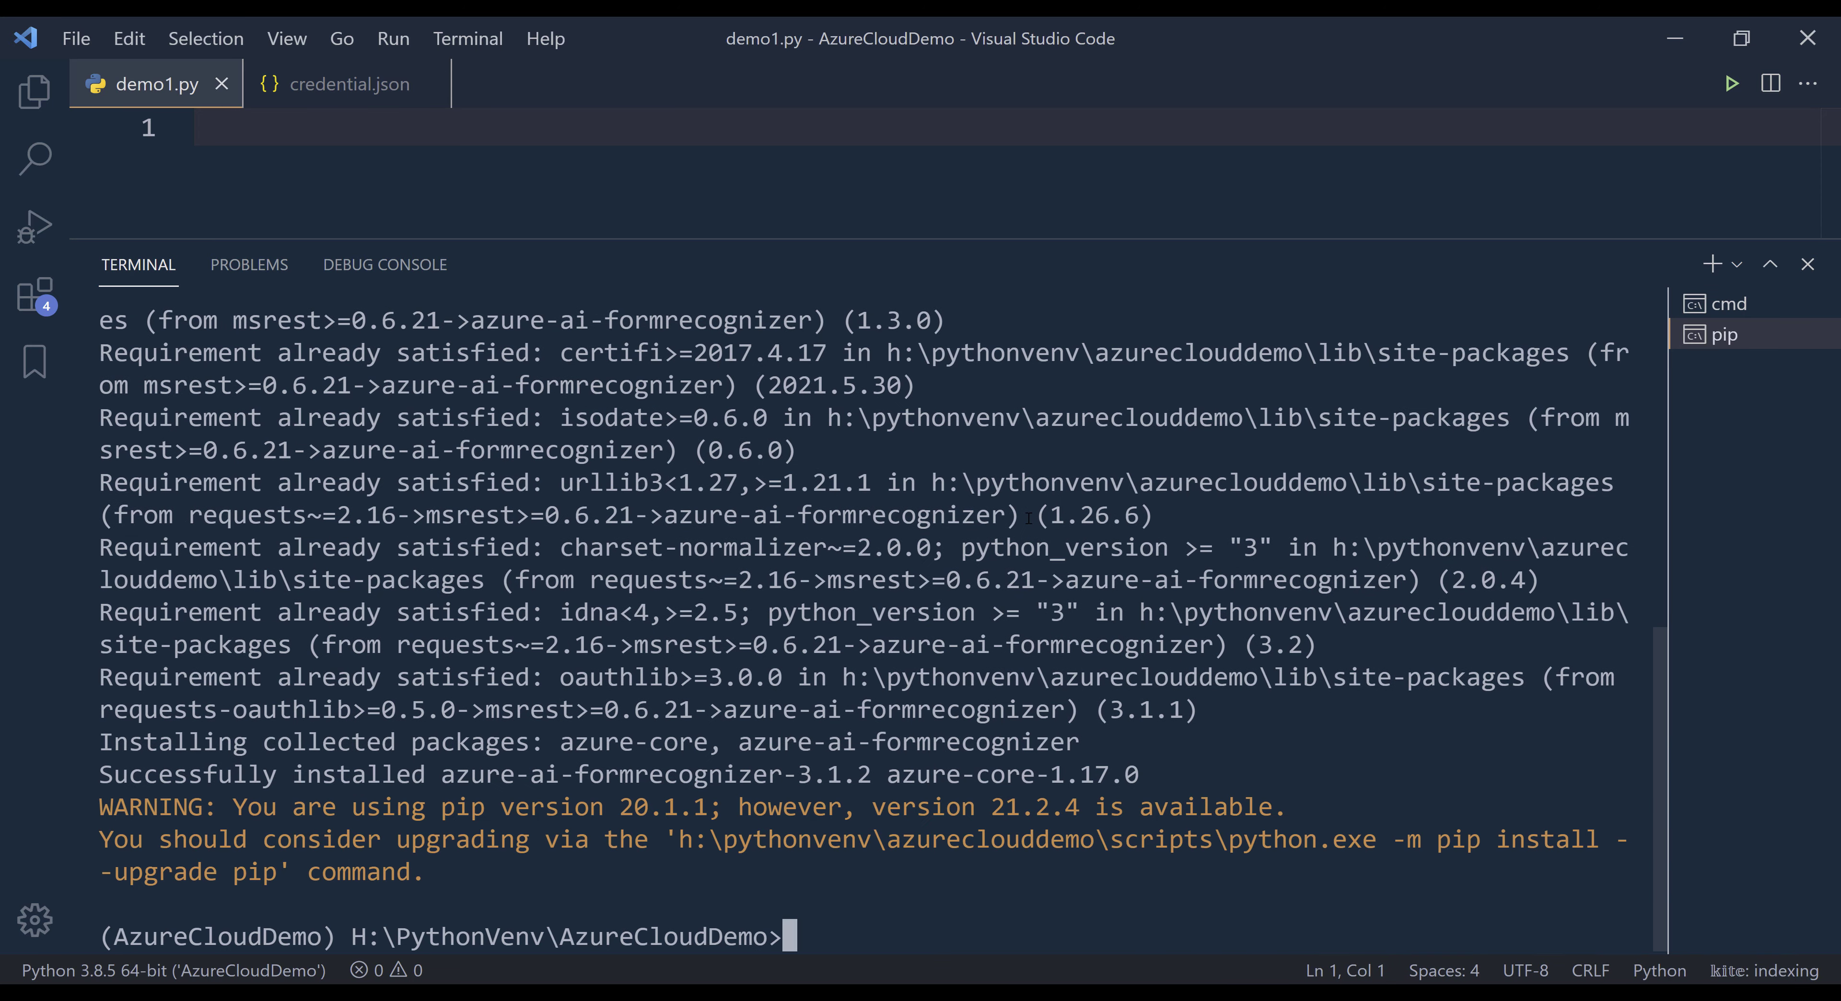
- Zoom out the editor interface, shrink the terminal area, place the cursor in the empty demo1.py and switch away to another window
{"action": "key", "text": "ctrl+minus"}
{"action": "key", "text": "ctrl+minus"}
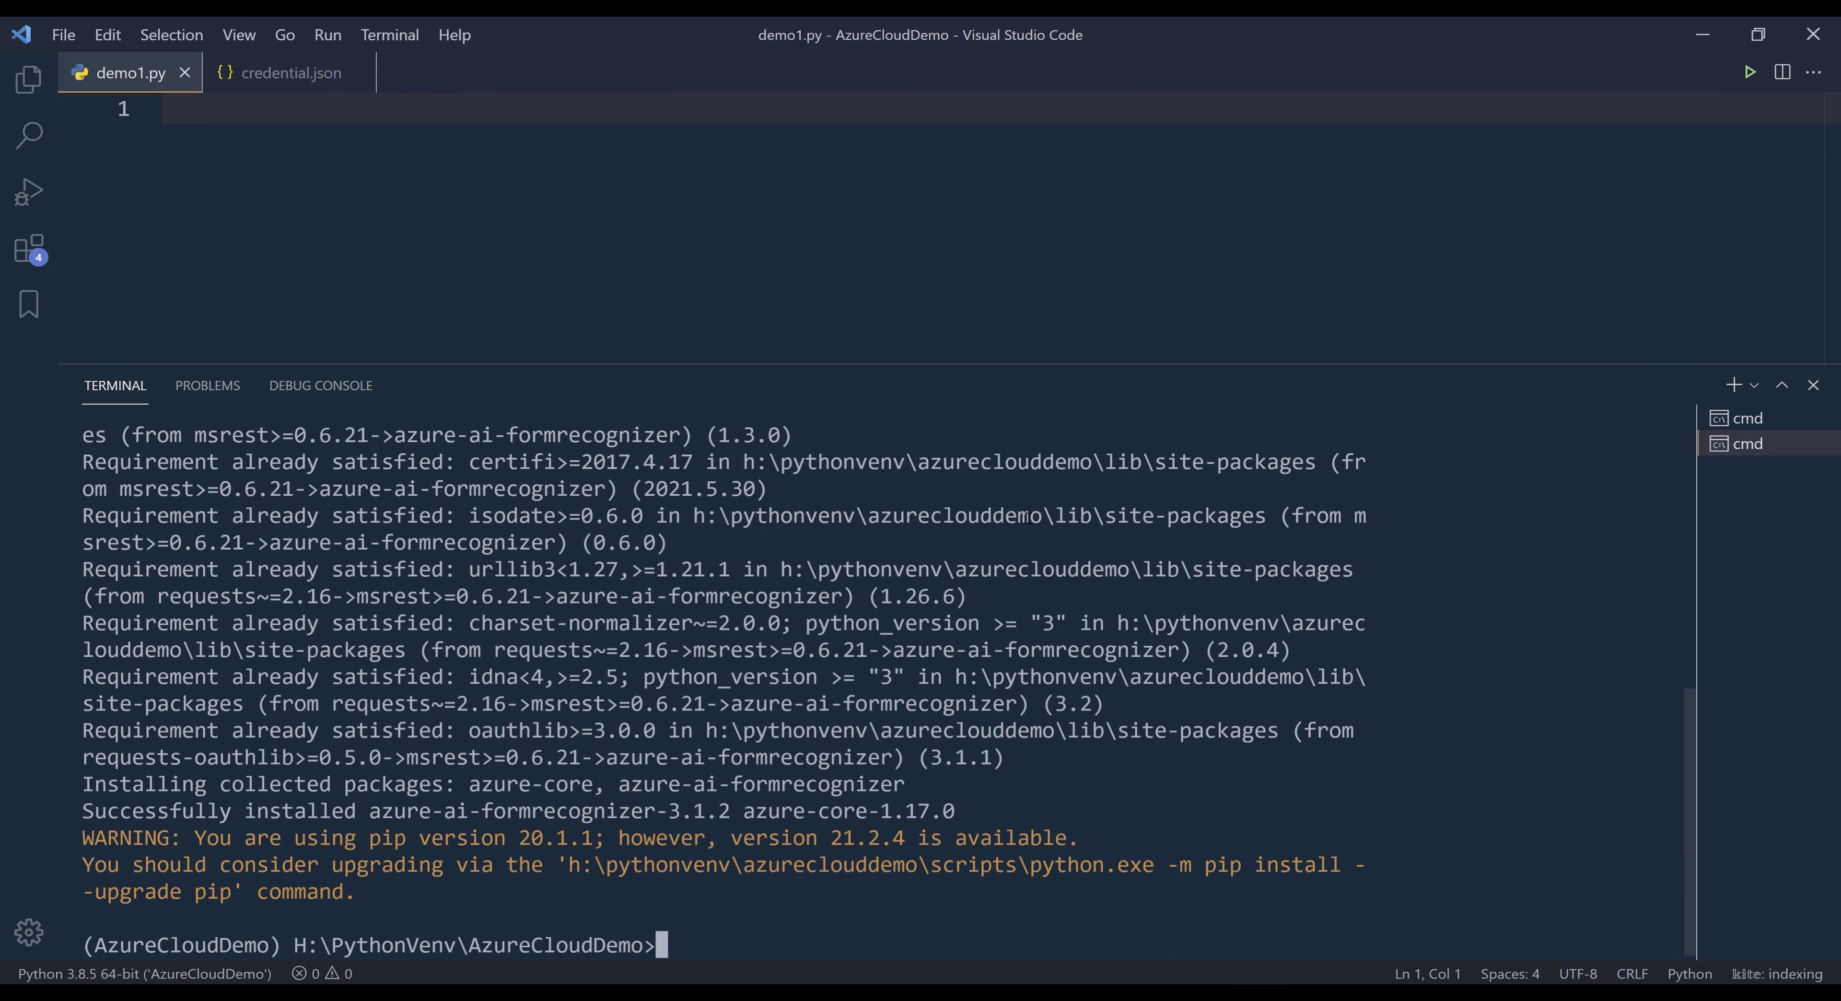
{"action": "key", "text": "ctrl+minus"}
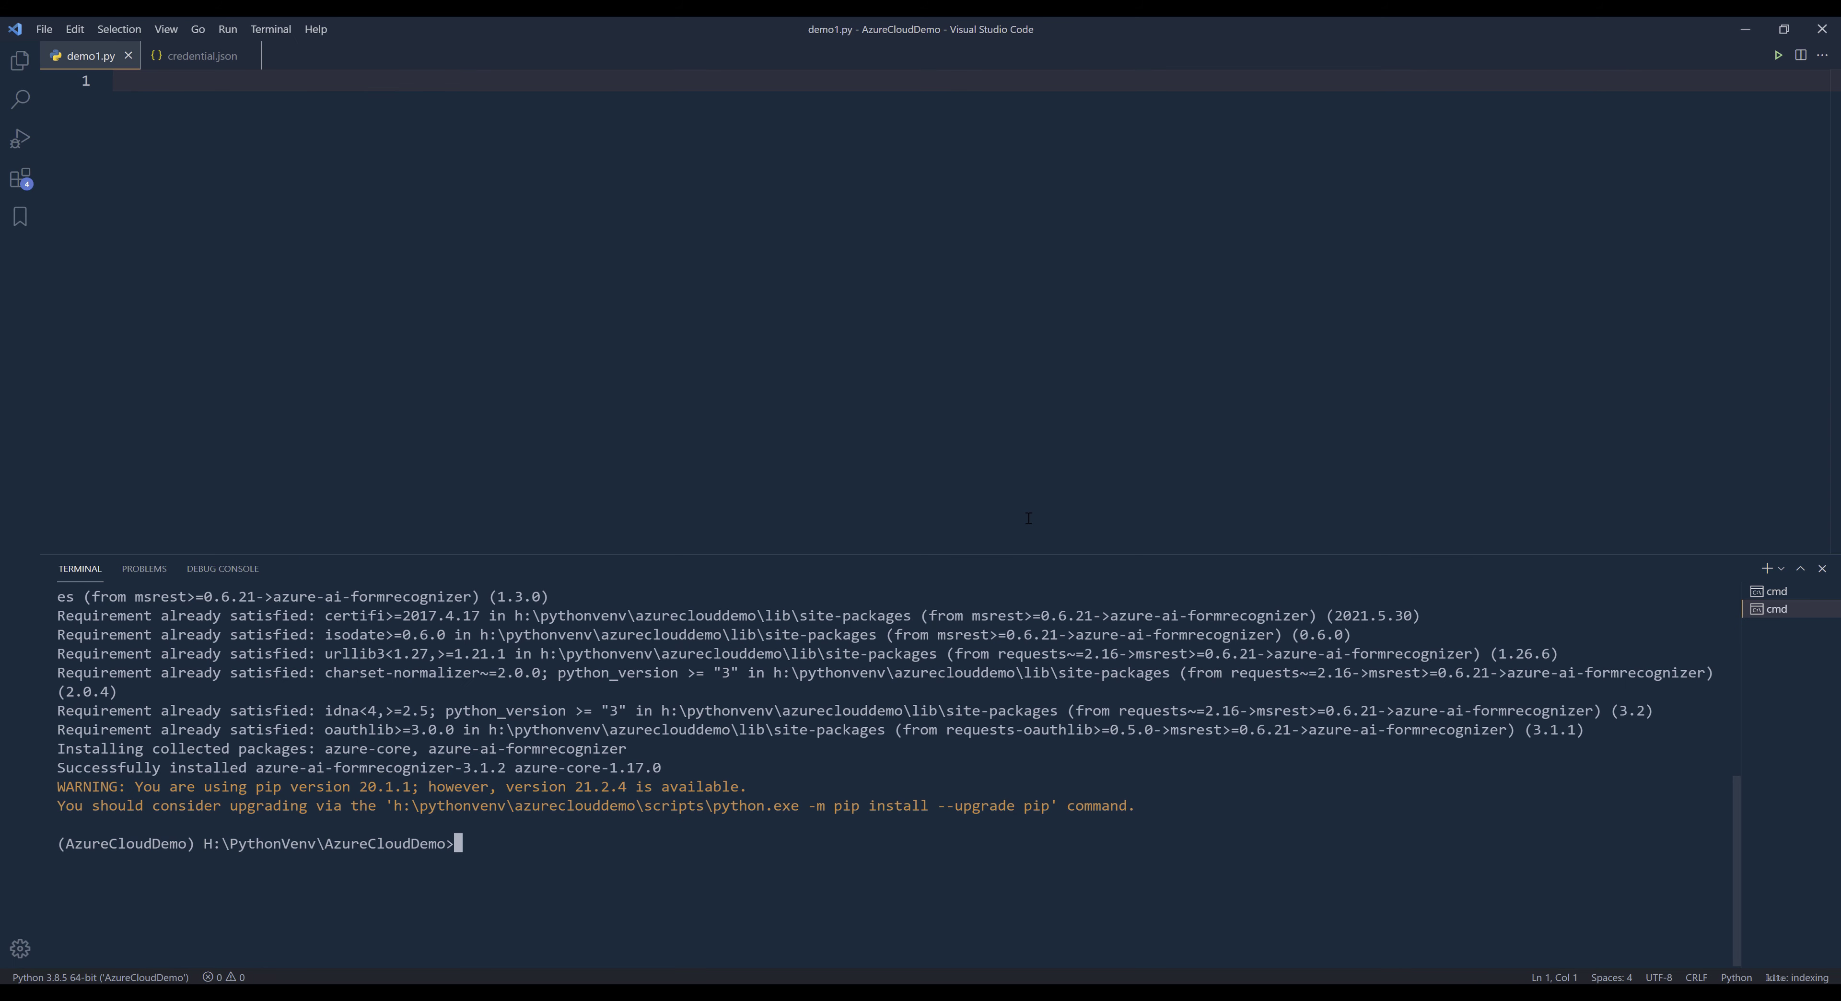
{"action": "key", "text": "ctrl+equal"}
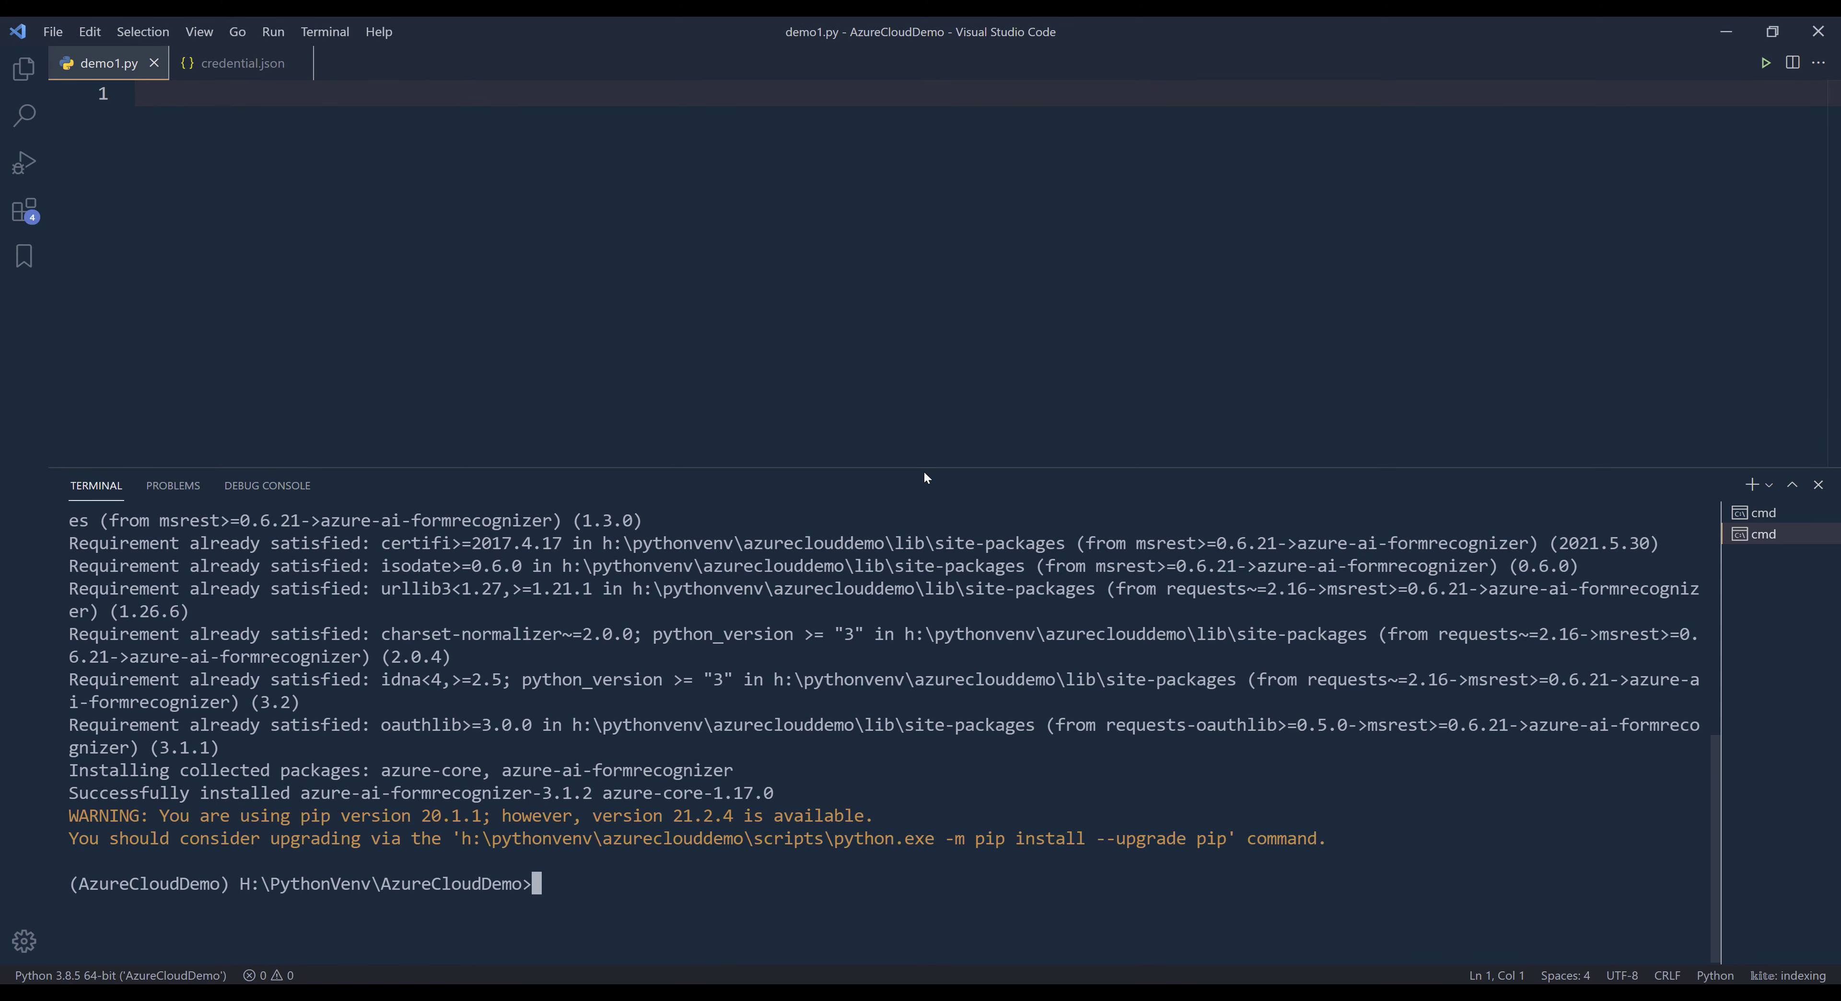
{"action": "left_click_drag", "start_coordinate": [927, 469], "coordinate": [927, 583]}
{"action": "left_click", "coordinate": [786, 416]}
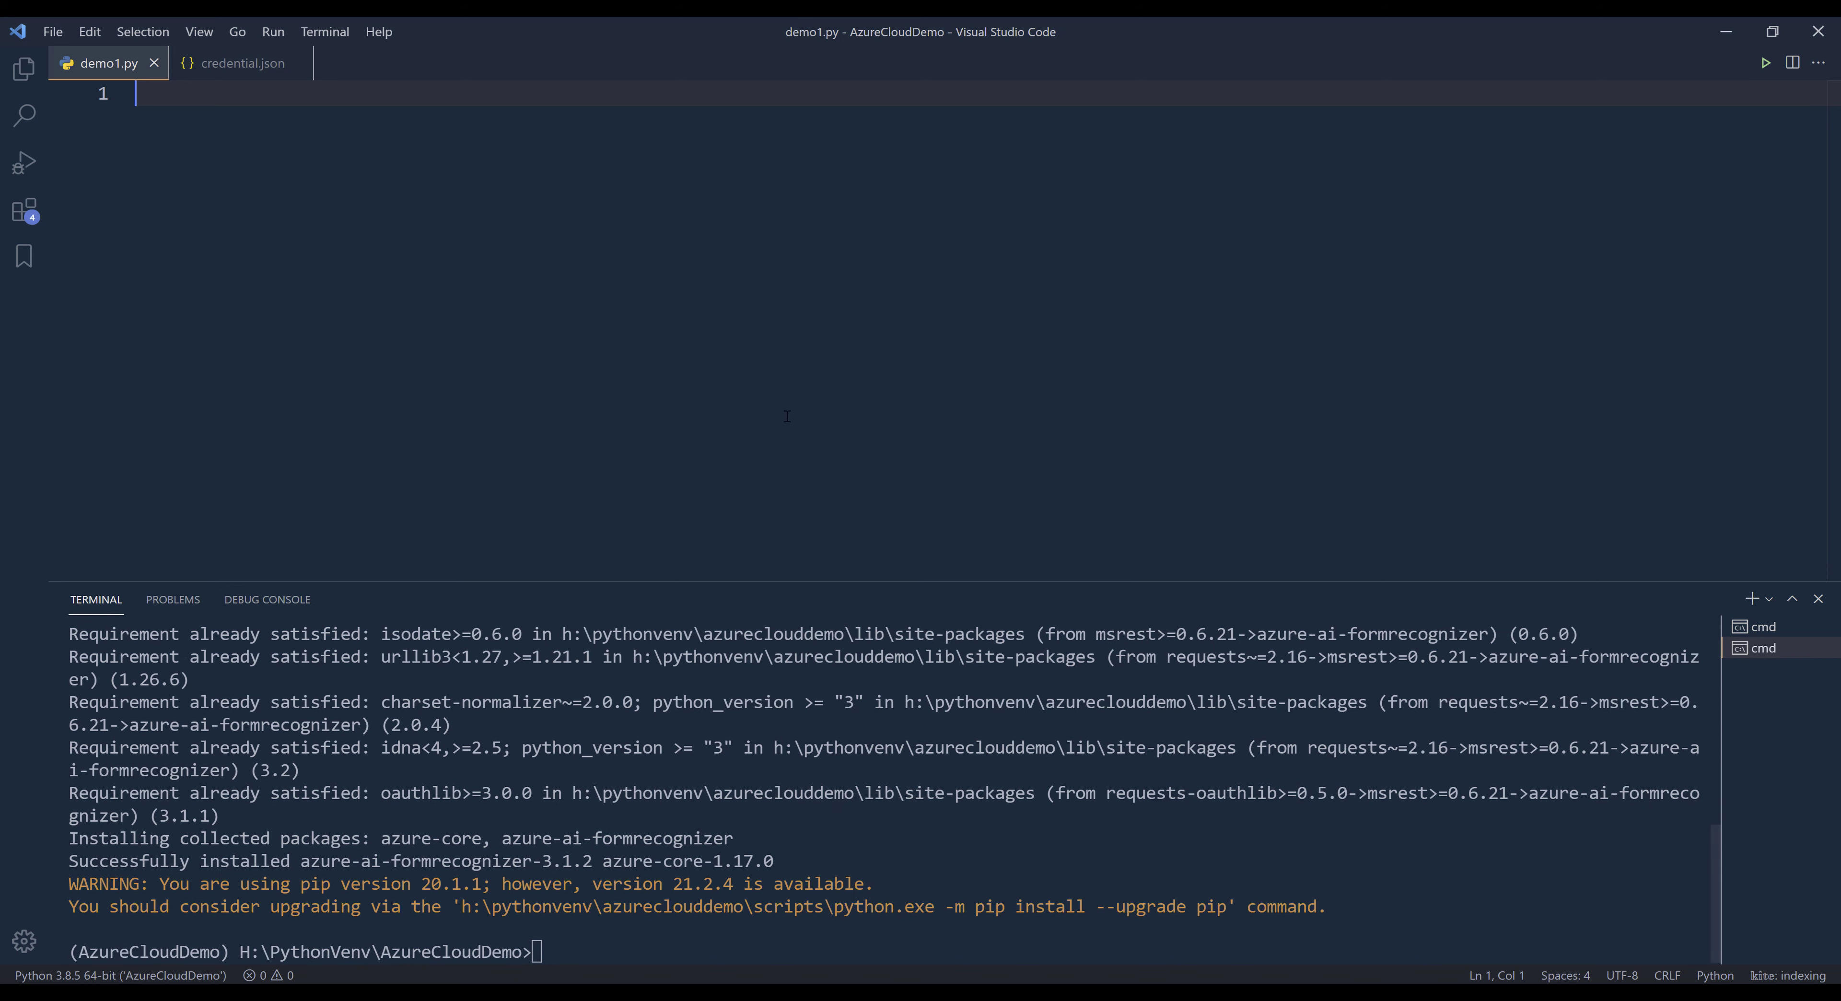
{"action": "key", "text": "alt+Tab"}
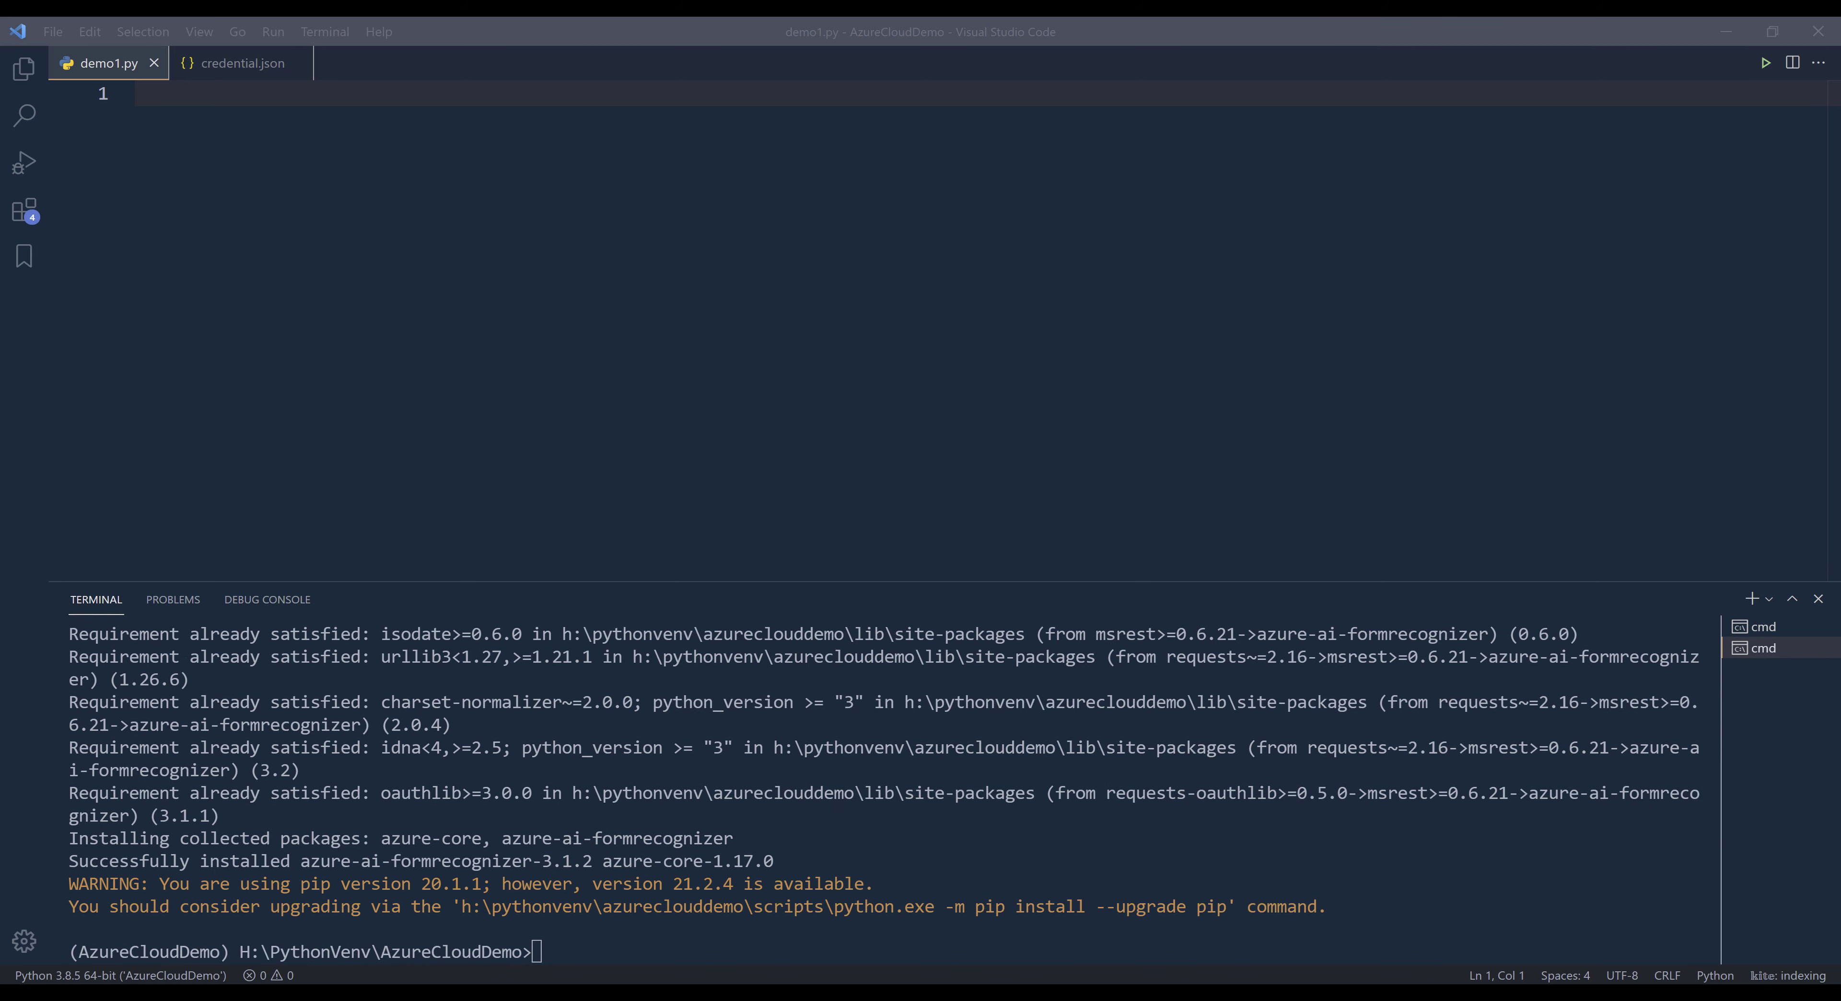